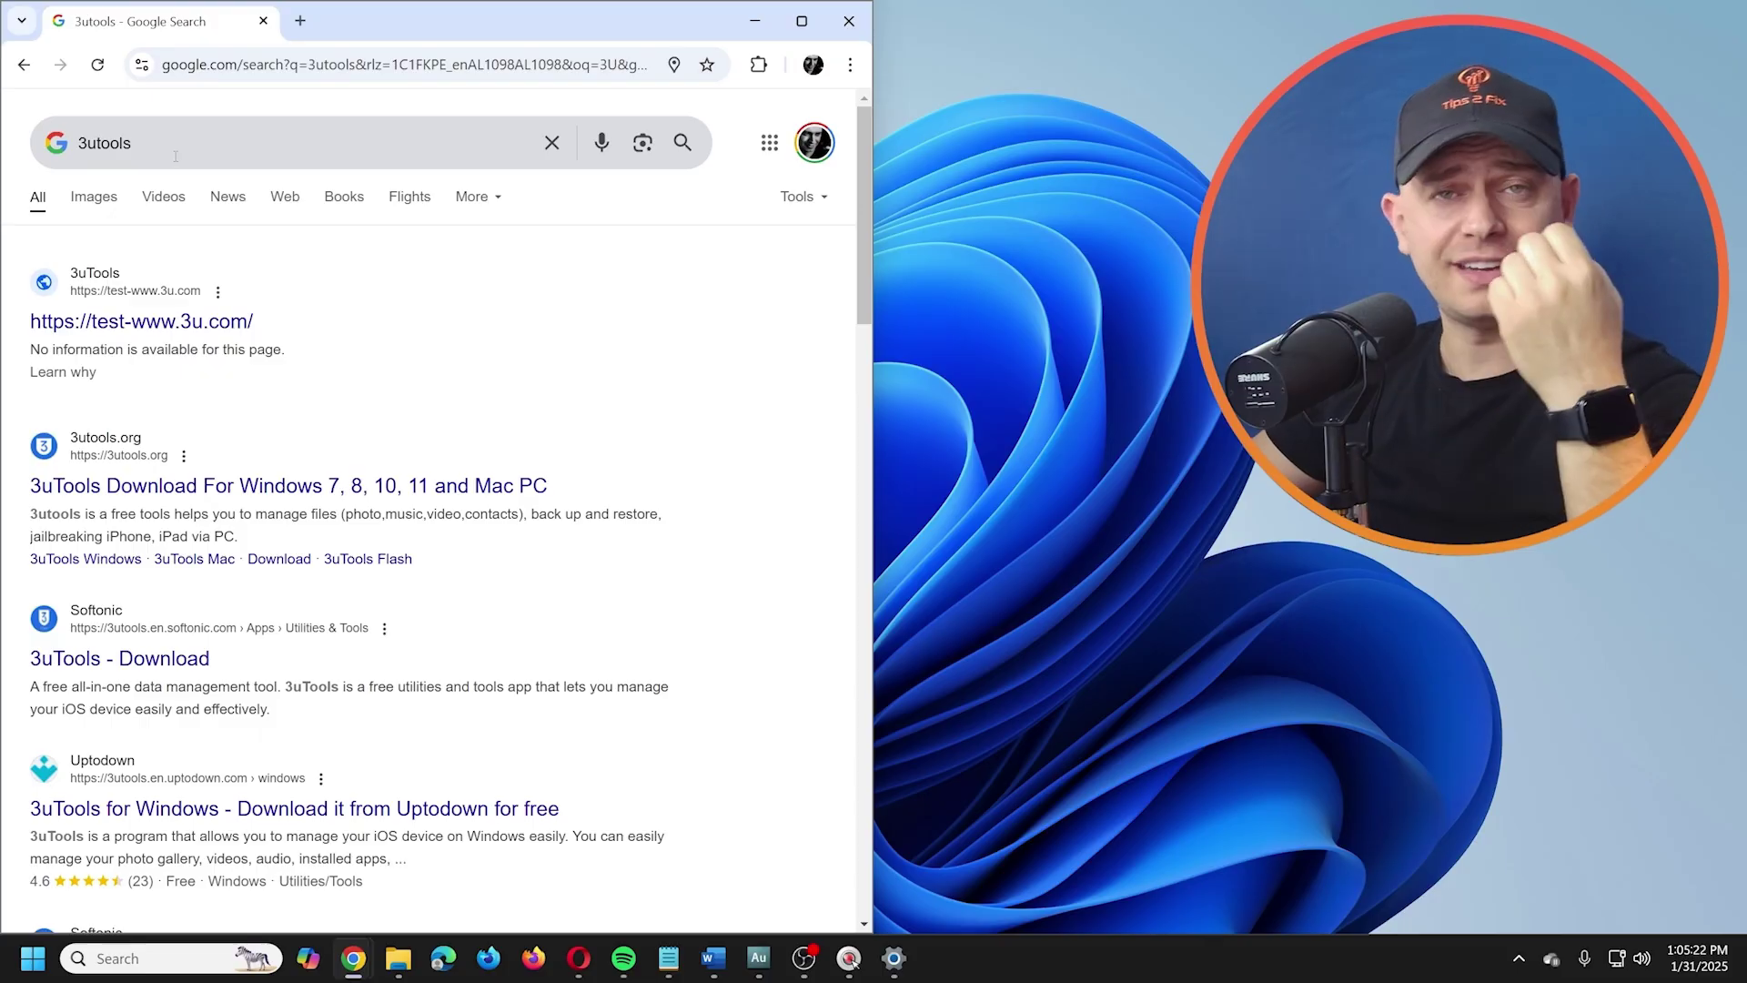
Open the 3utools.org site from the search results and download the 64-bit Windows version from its 3uTools iOS page
{"action": "left_click", "coordinate": [122, 490]}
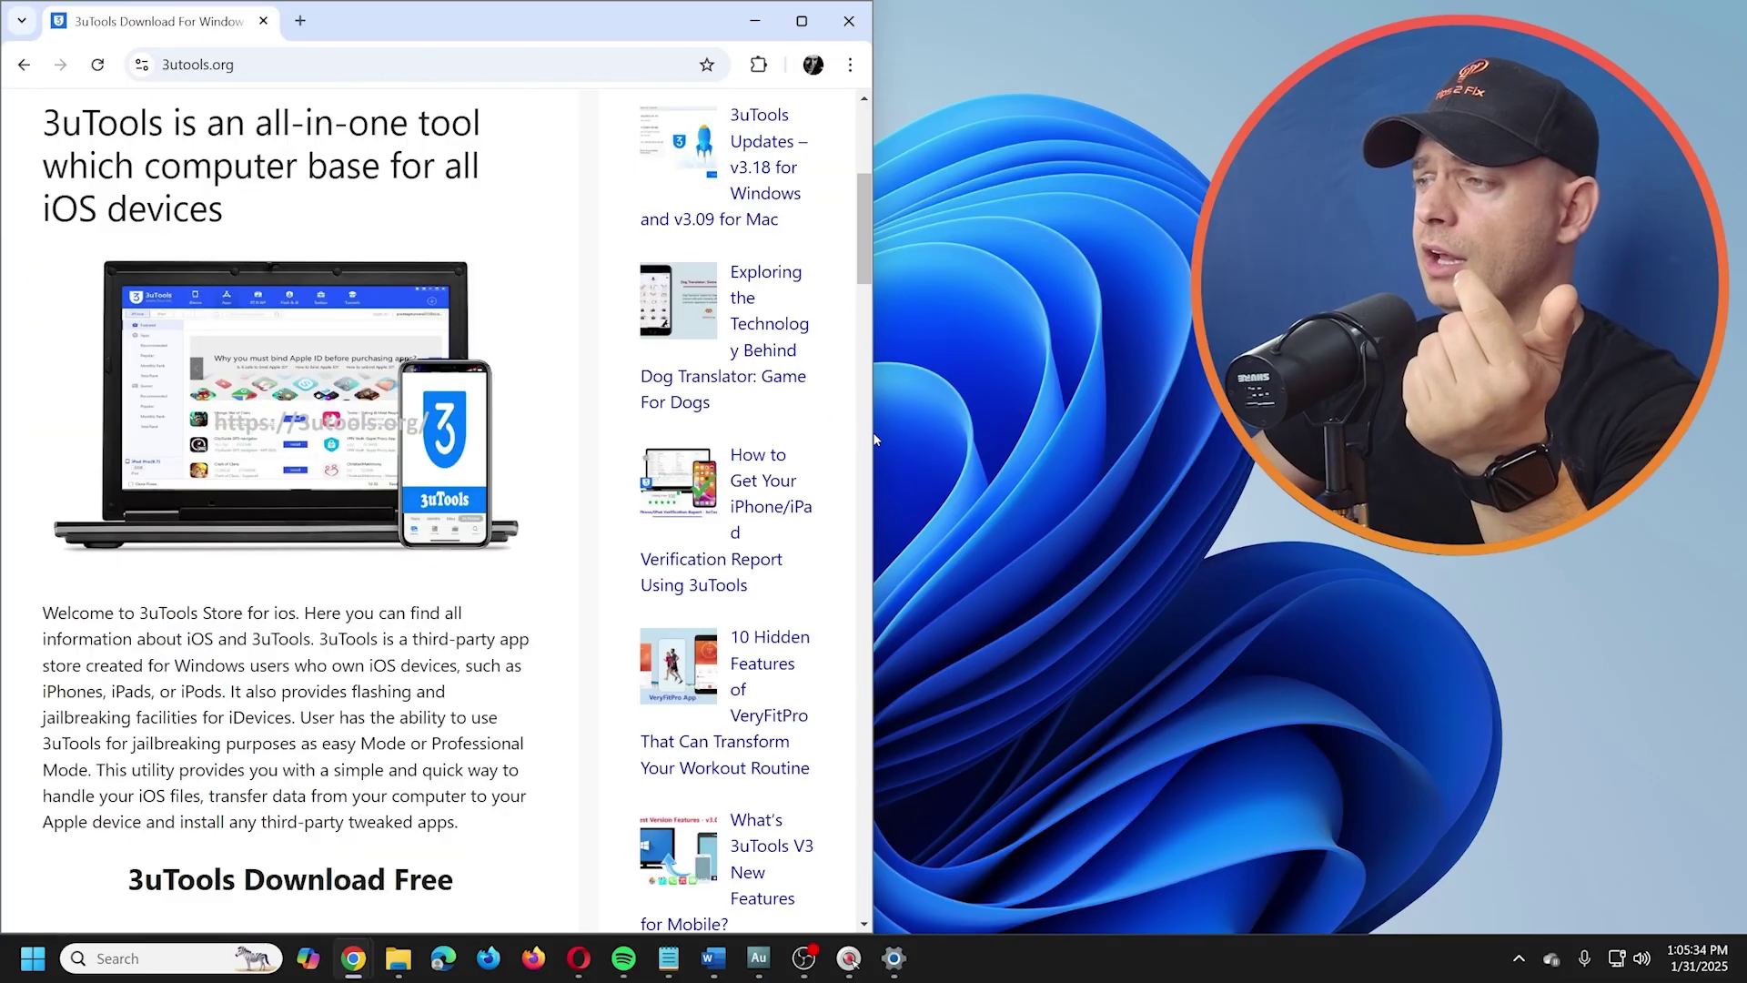
{"action": "left_click_drag", "start_coordinate": [878, 434], "coordinate": [1062, 432]}
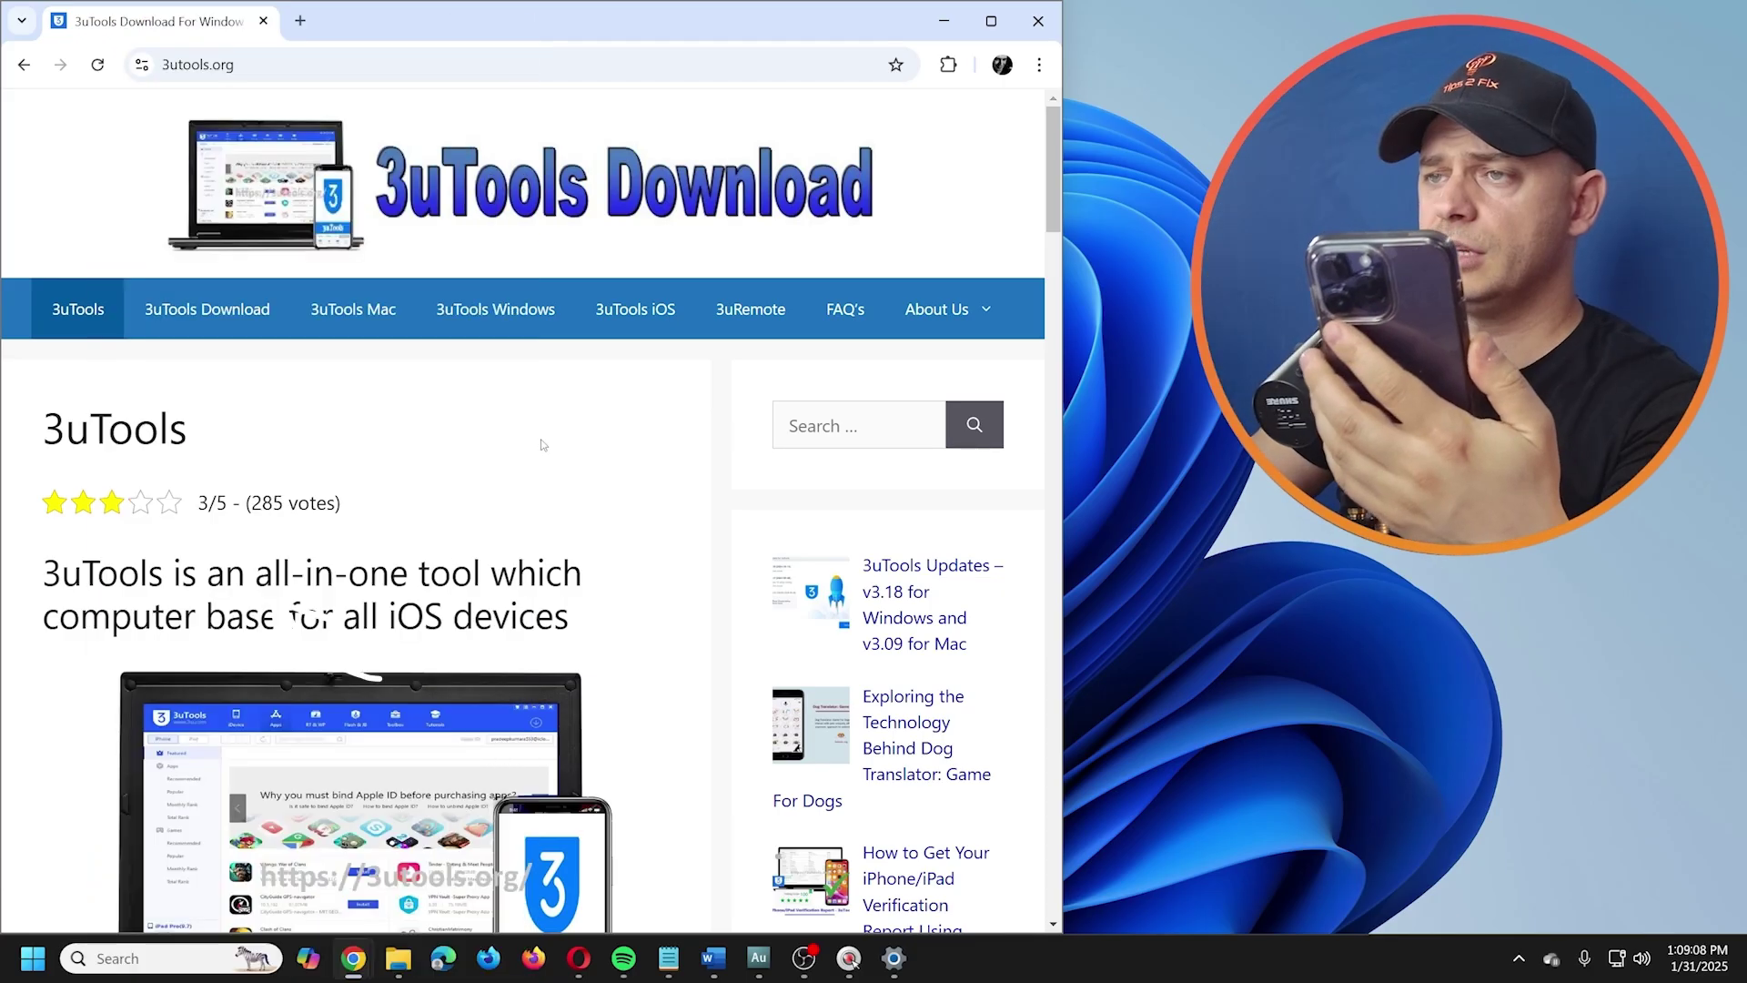
{"action": "scroll", "coordinate": [543, 449], "scroll_direction": "down", "scroll_amount": 1}
{"action": "scroll", "coordinate": [538, 449], "scroll_direction": "up", "scroll_amount": 1}
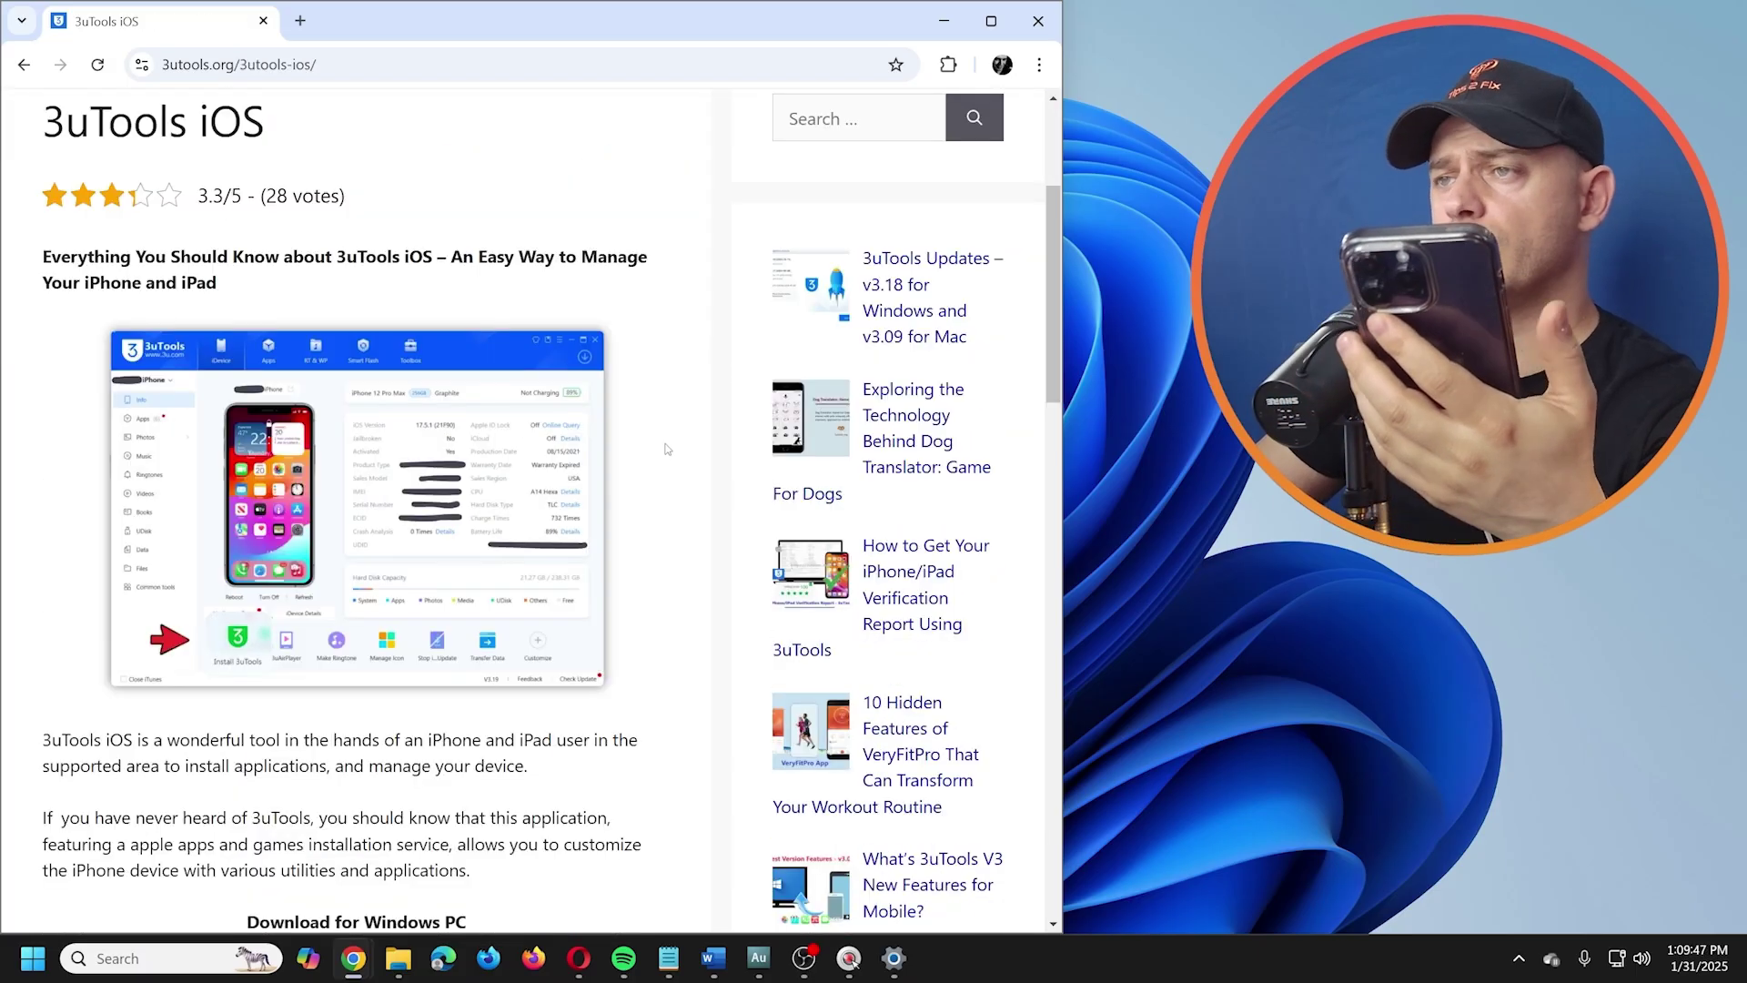
{"action": "scroll", "coordinate": [669, 449], "scroll_direction": "down", "scroll_amount": 5}
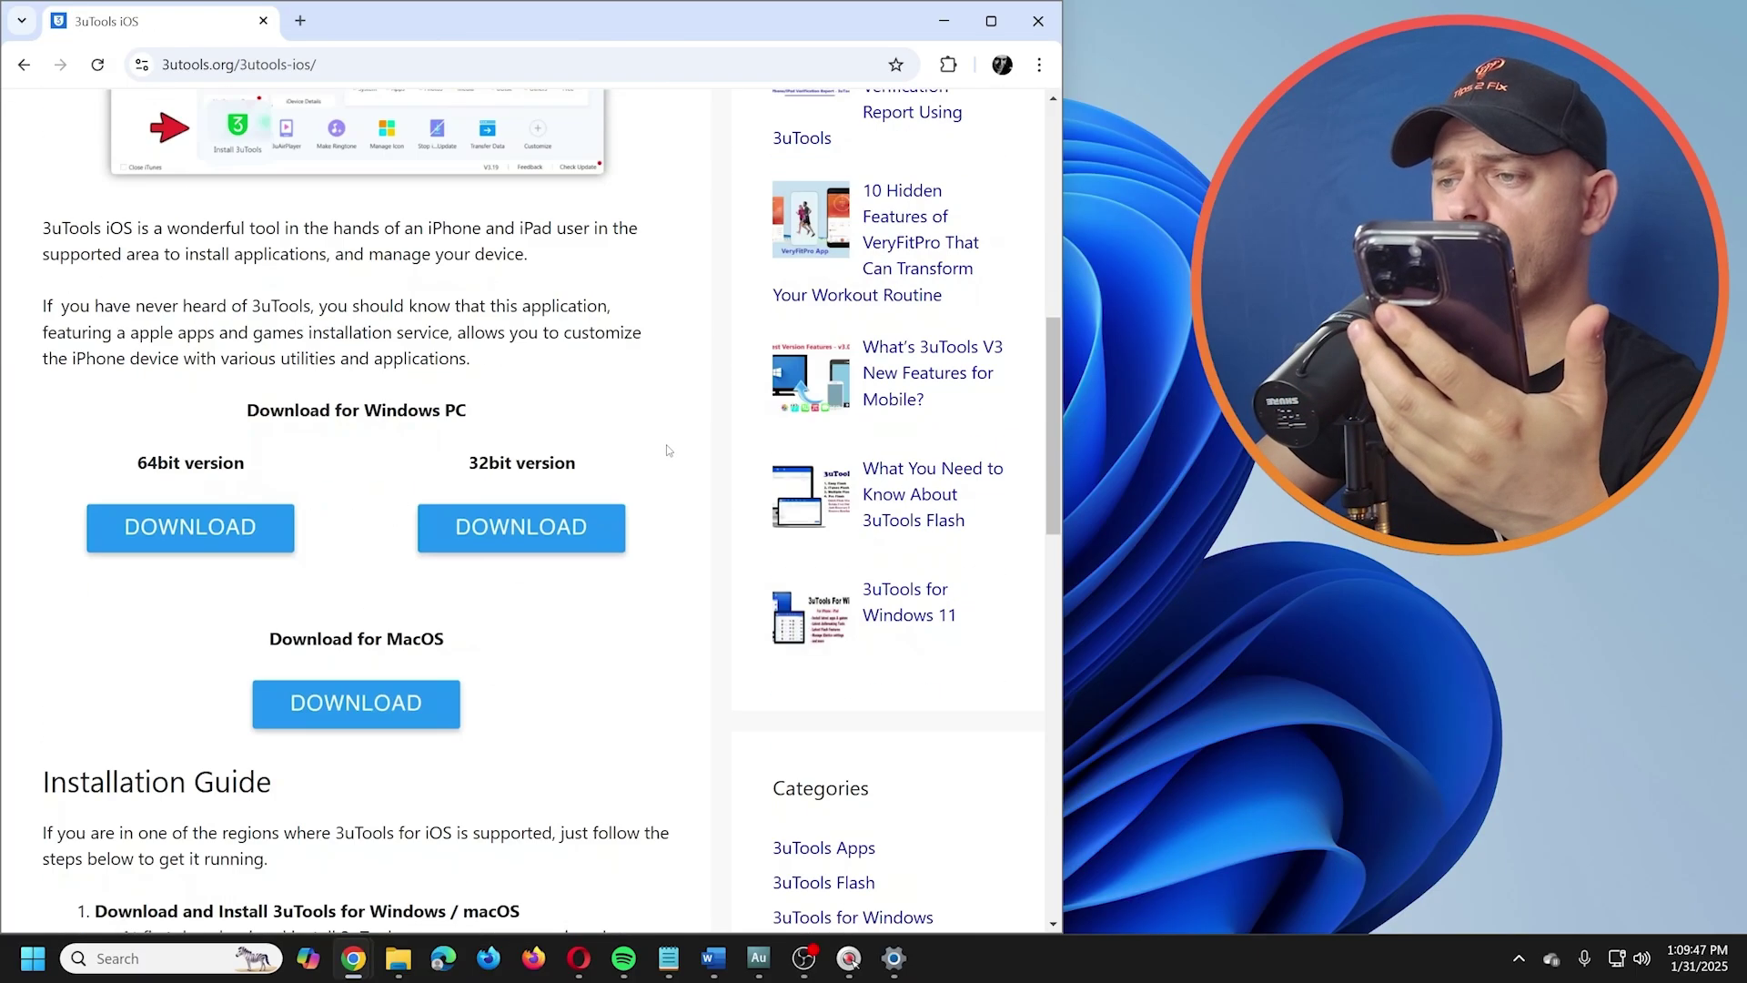
{"action": "left_click", "coordinate": [159, 531]}
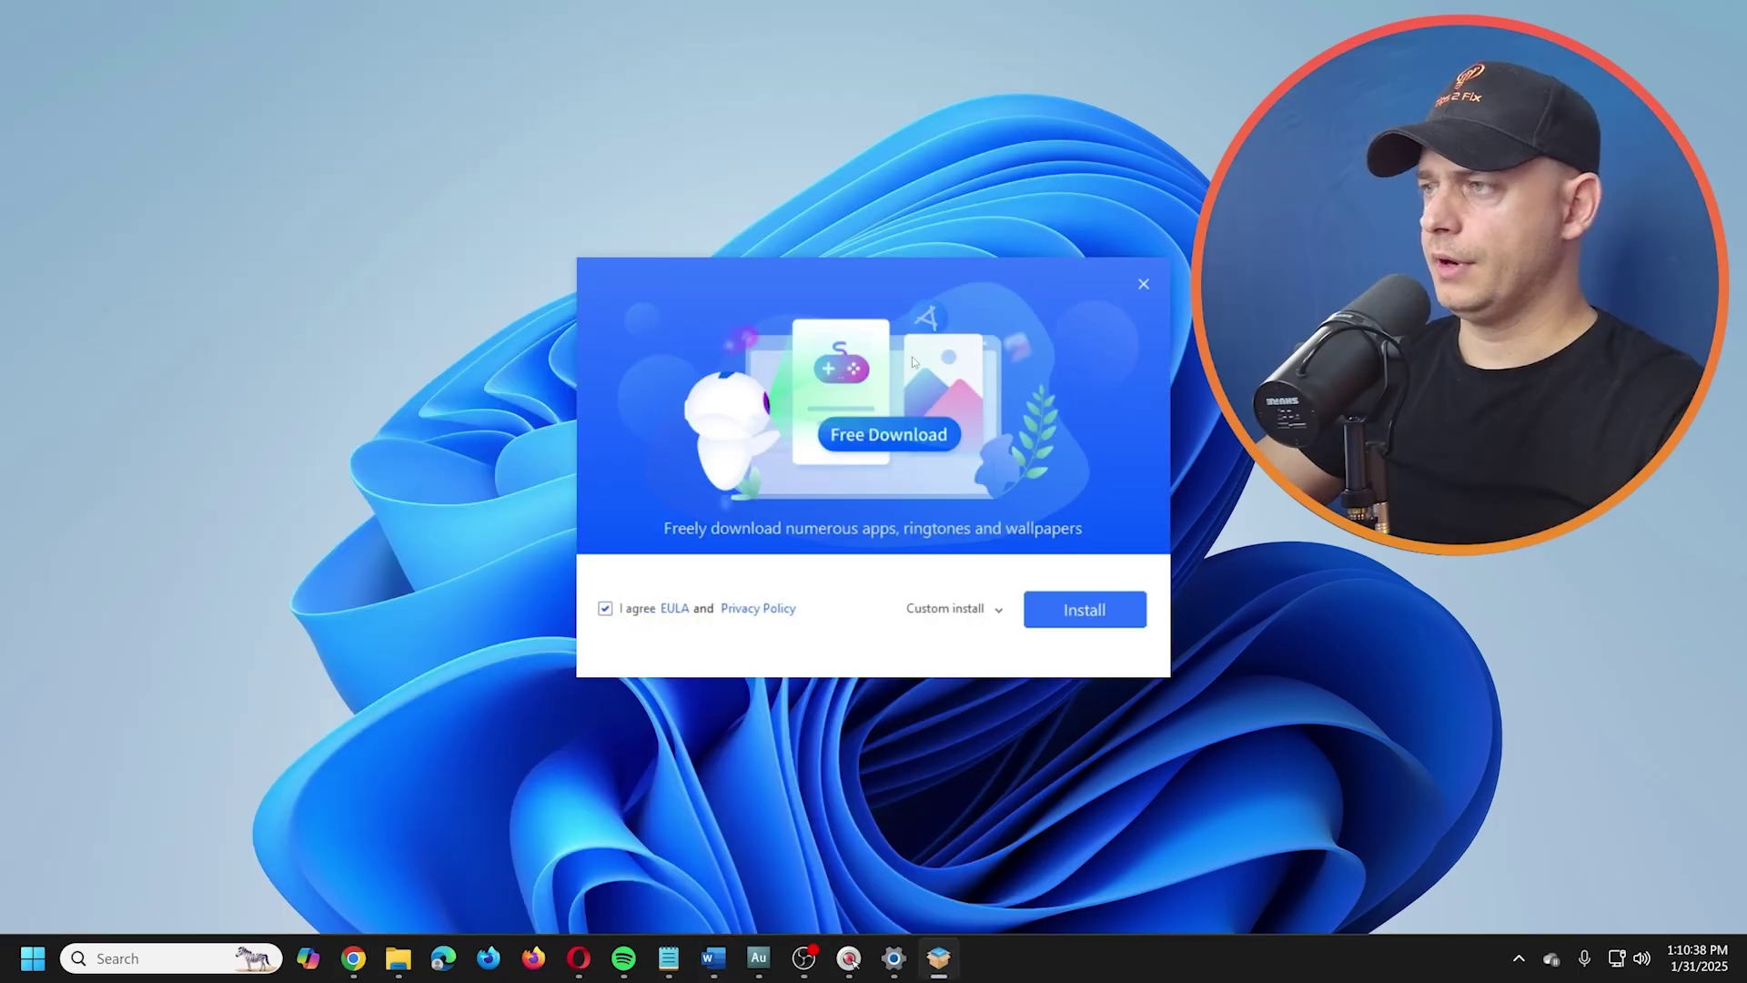
Install 3uTools in C:\Program Files\3uToolsV3\ with its data in D:\3uToolsV3, and add the Apple driver it needs
{"action": "left_click_drag", "start_coordinate": [912, 357], "coordinate": [609, 387]}
{"action": "left_click", "coordinate": [674, 644]}
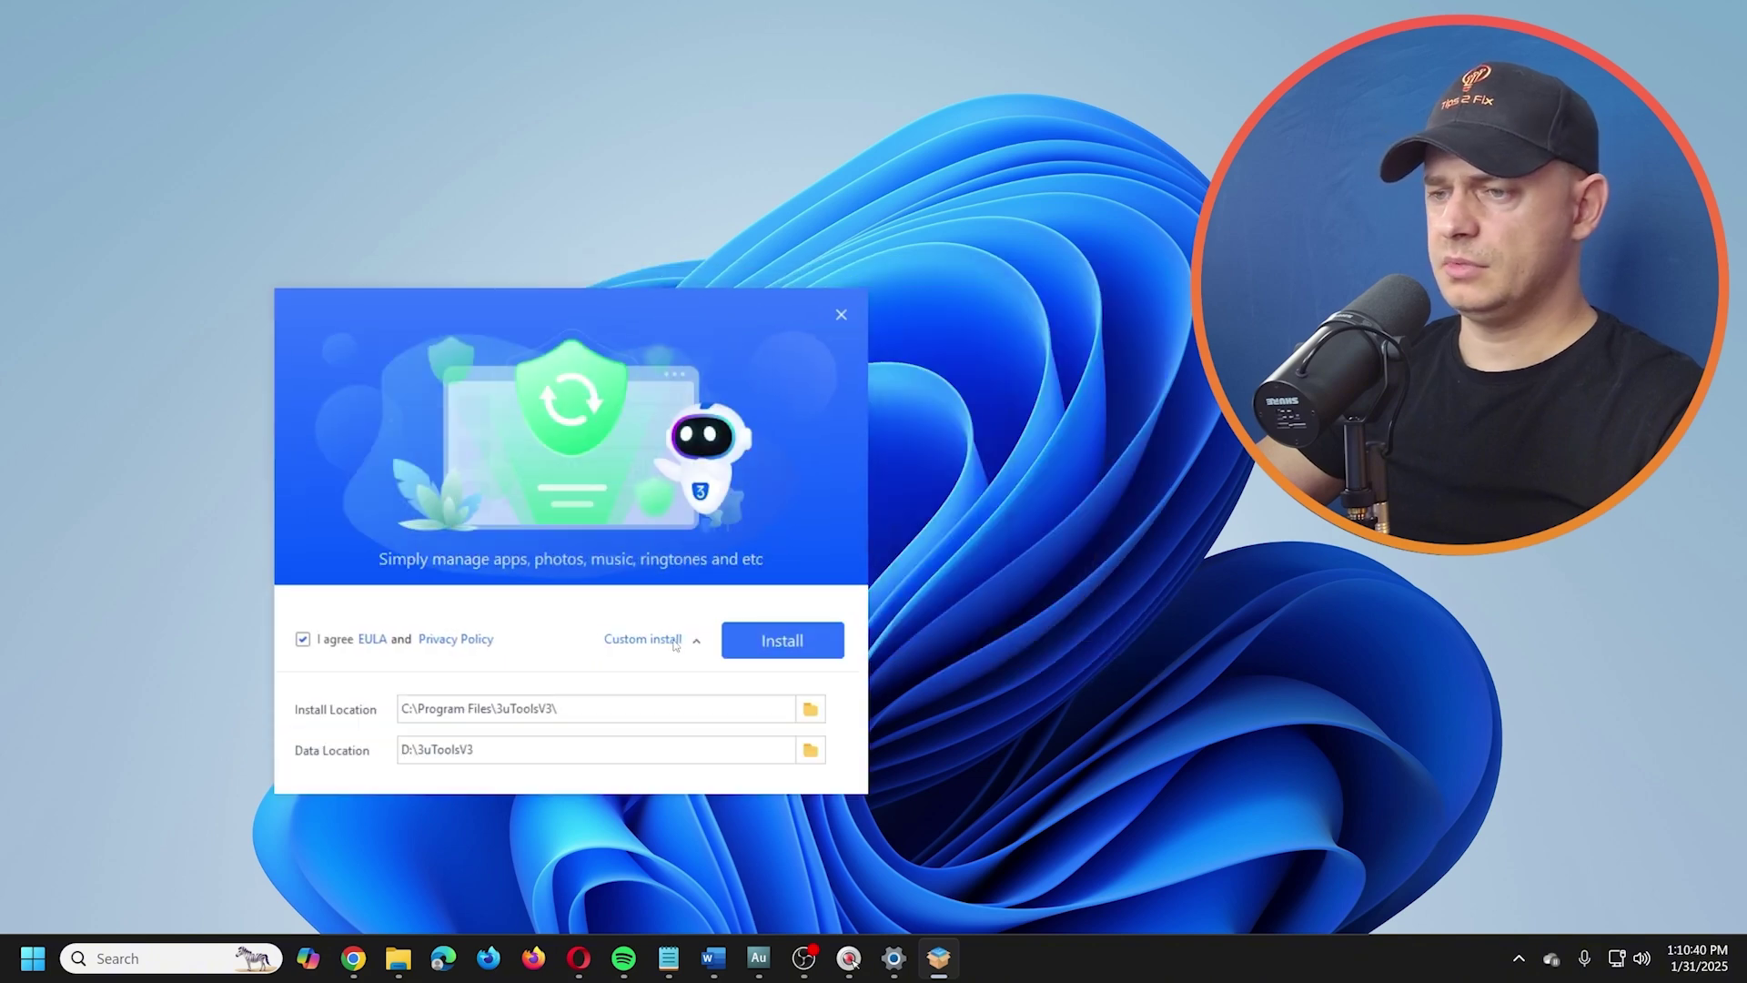
{"action": "left_click", "coordinate": [783, 640]}
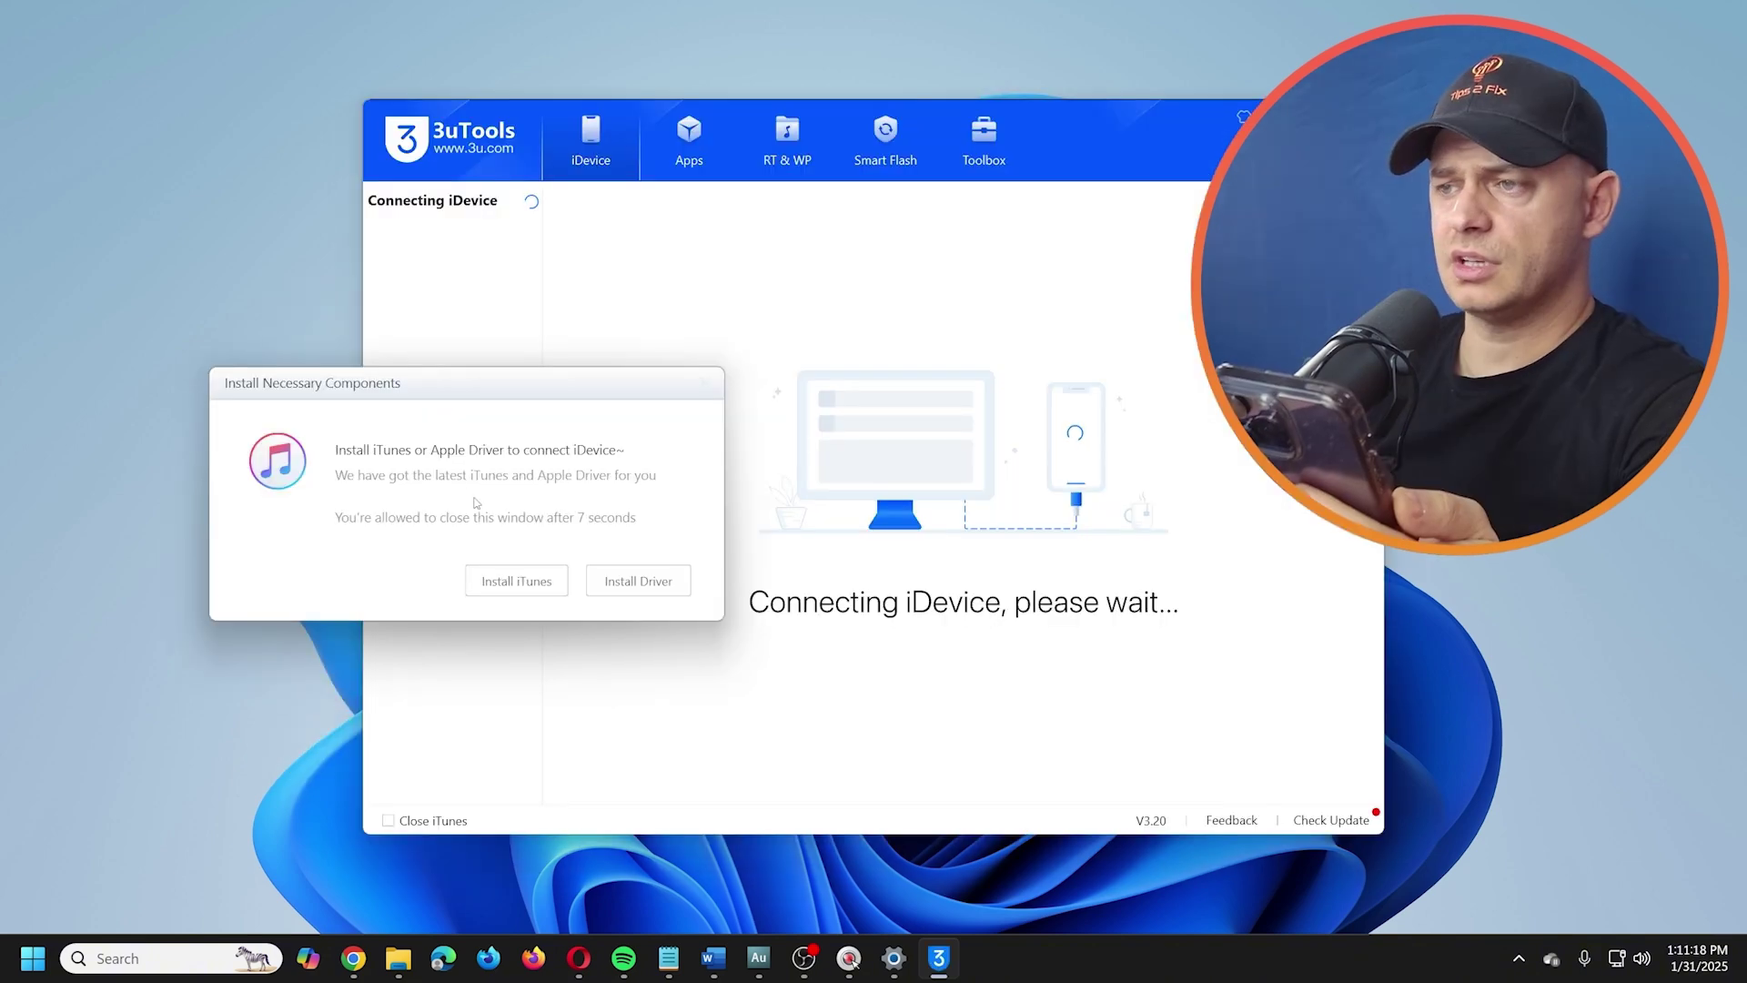
{"action": "left_click", "coordinate": [637, 582]}
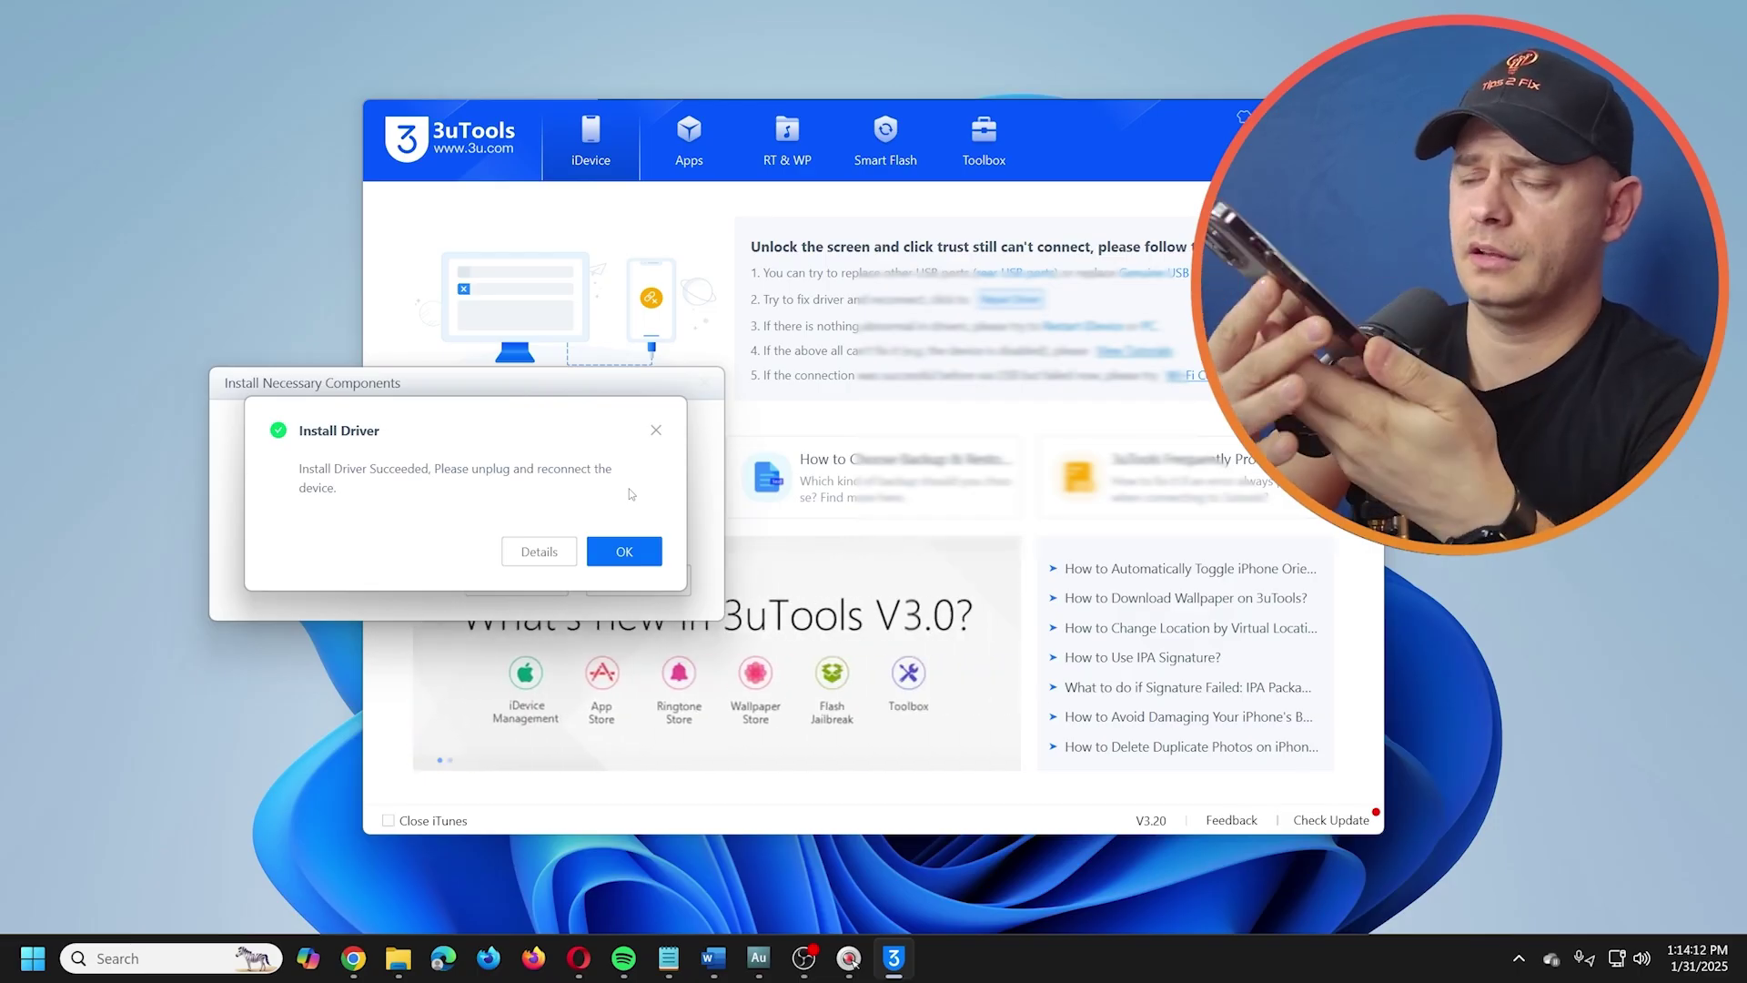
{"action": "left_click", "coordinate": [611, 550]}
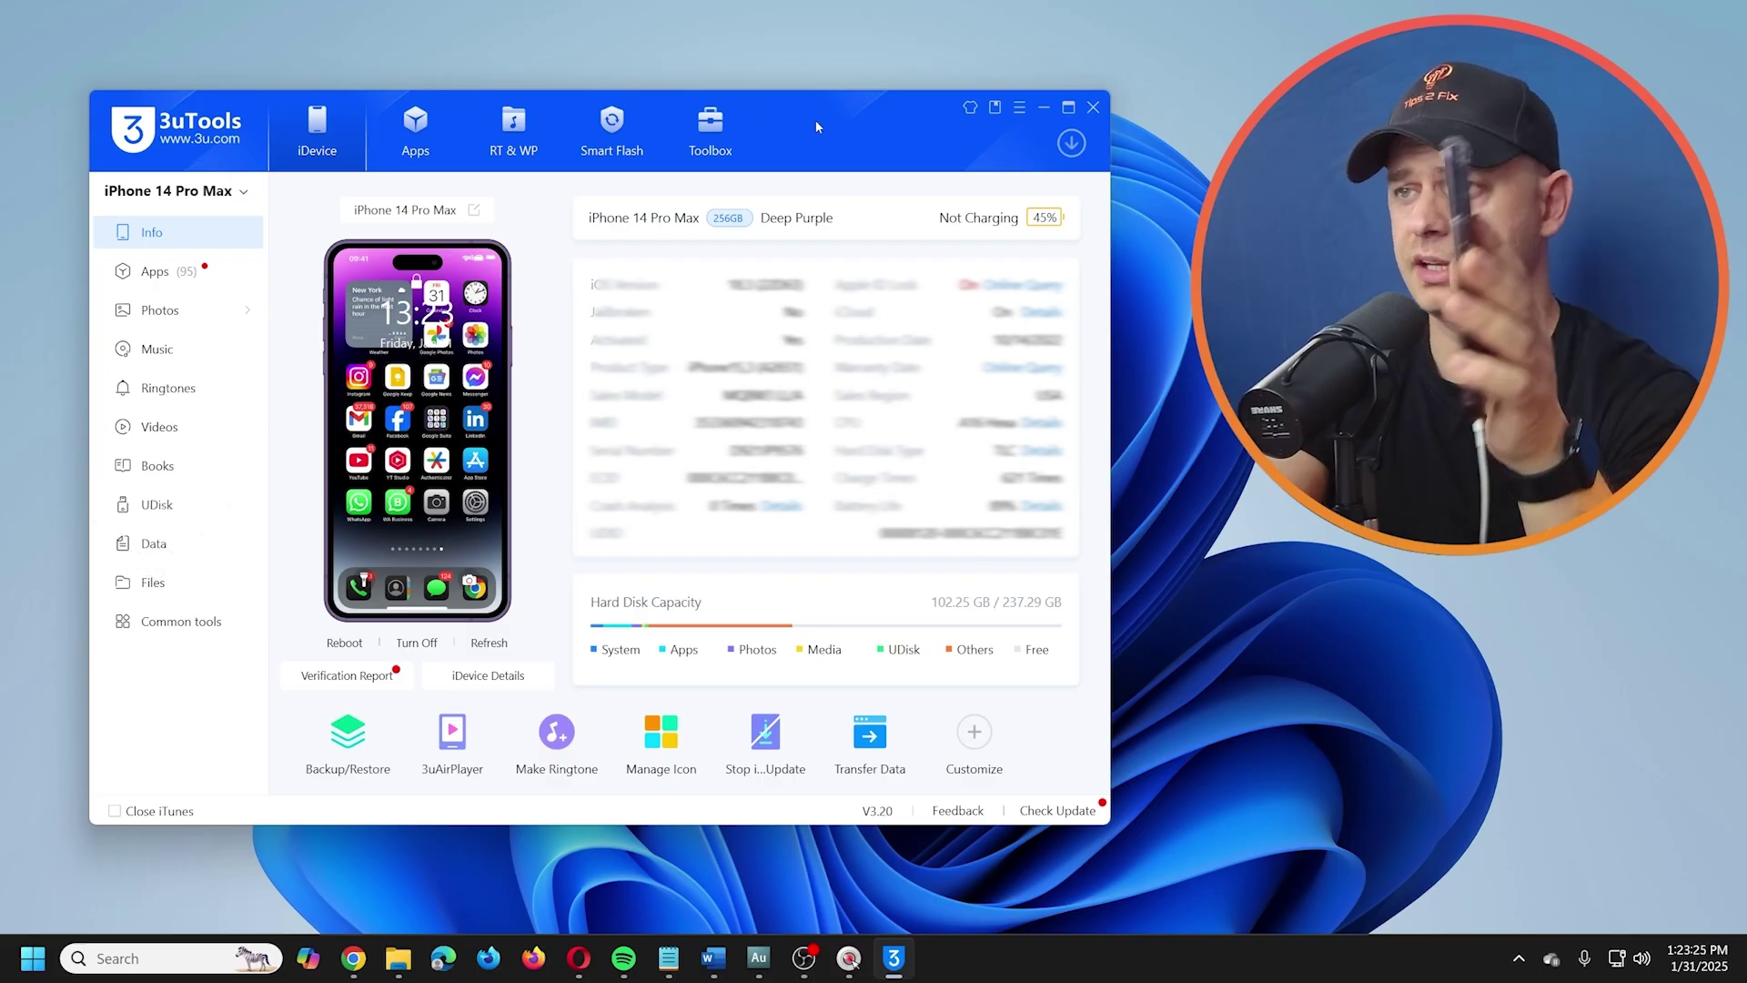
Set the iPhone's location with VirtualLocation to Wellington's waterfront at latitude -41.29019000, longitude 174.79248000
{"action": "left_click", "coordinate": [704, 134]}
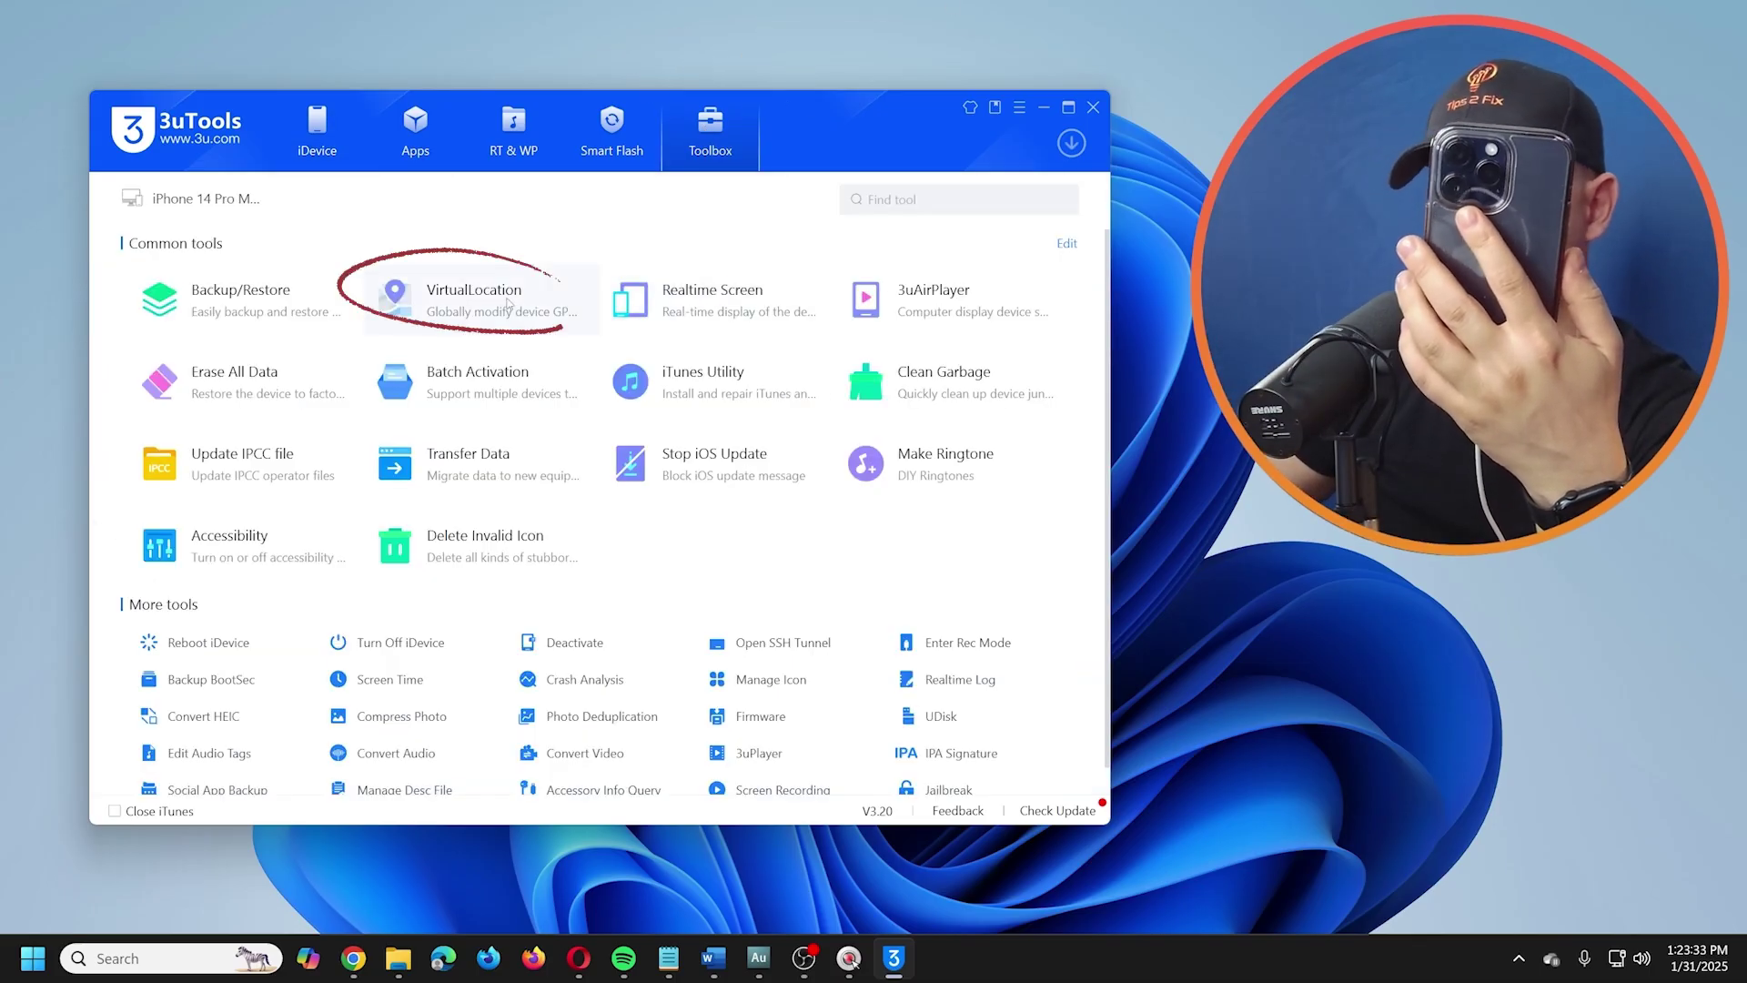
{"action": "left_click", "coordinate": [507, 303]}
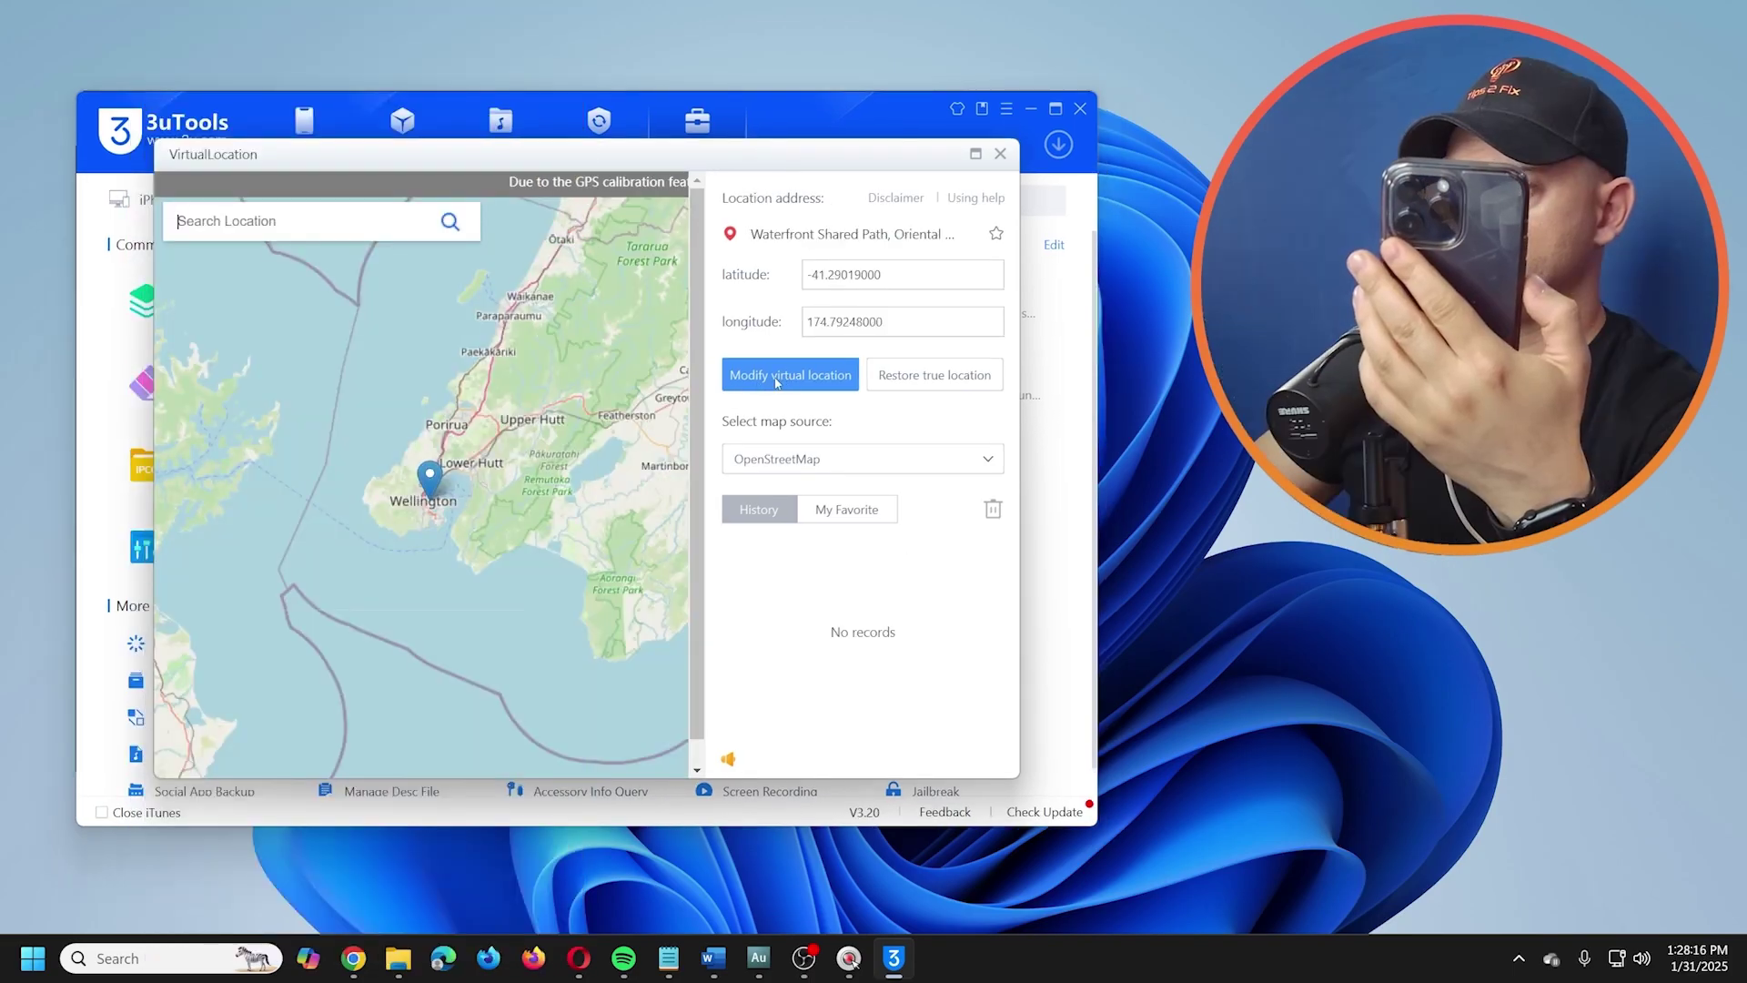
{"action": "left_click", "coordinate": [776, 382]}
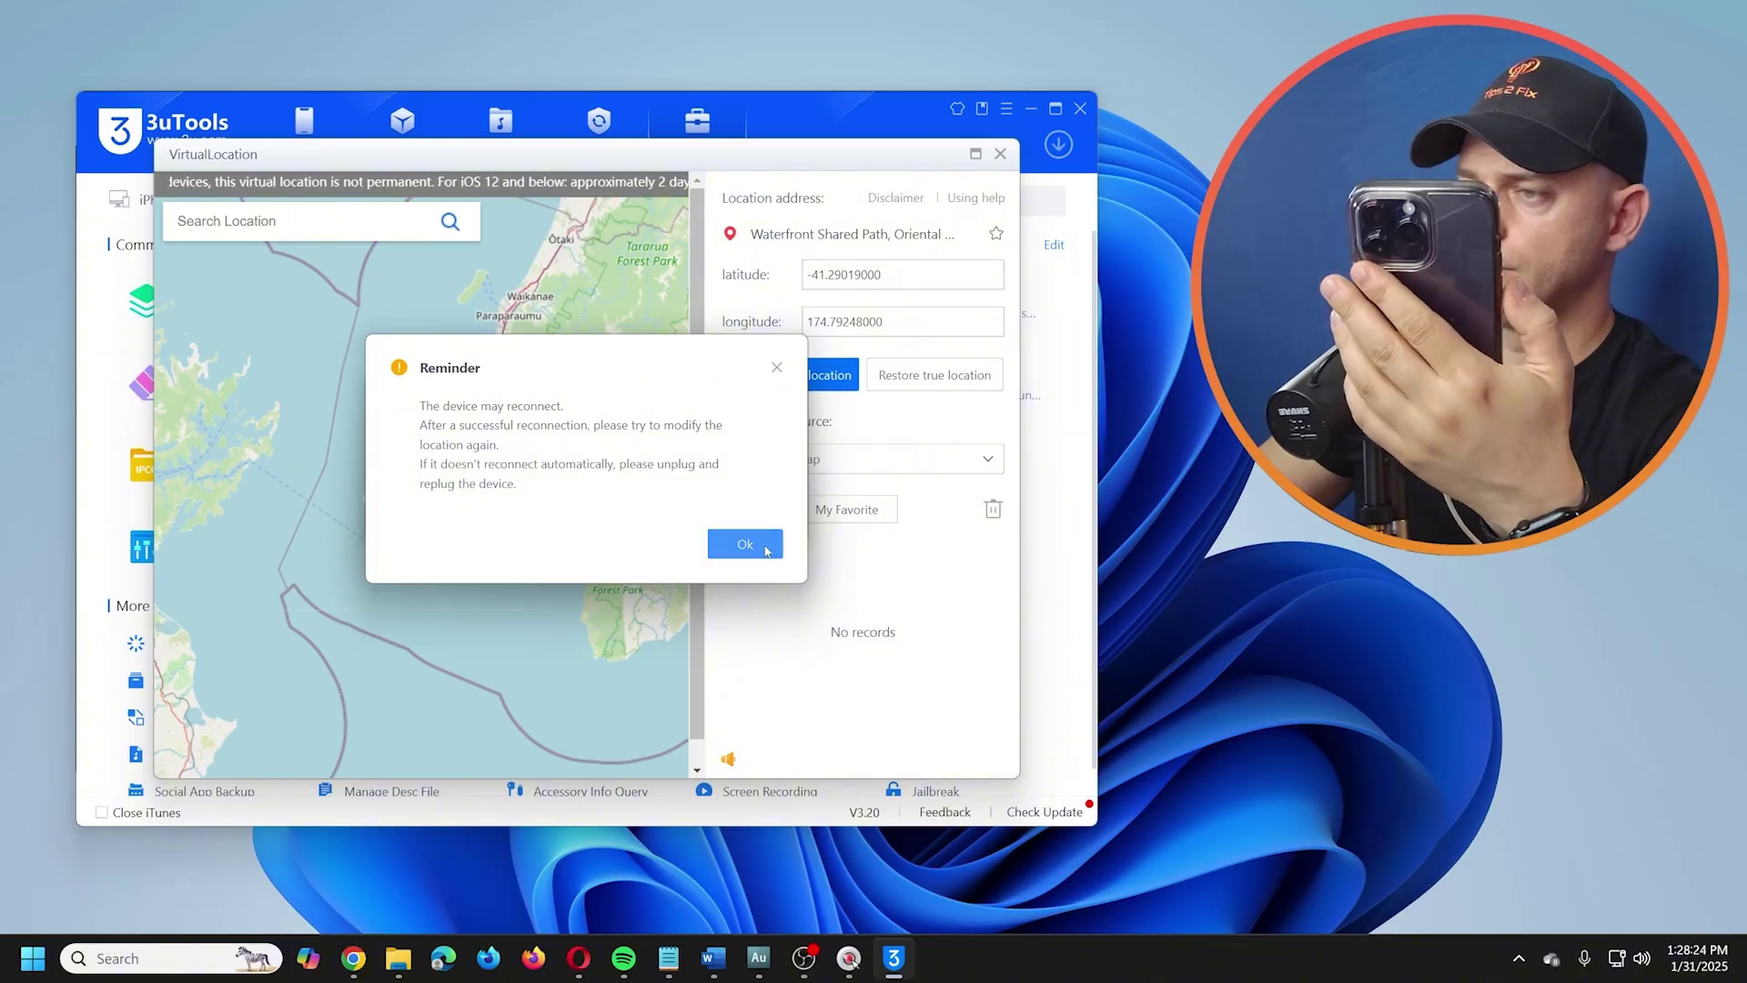
{"action": "left_click", "coordinate": [766, 552]}
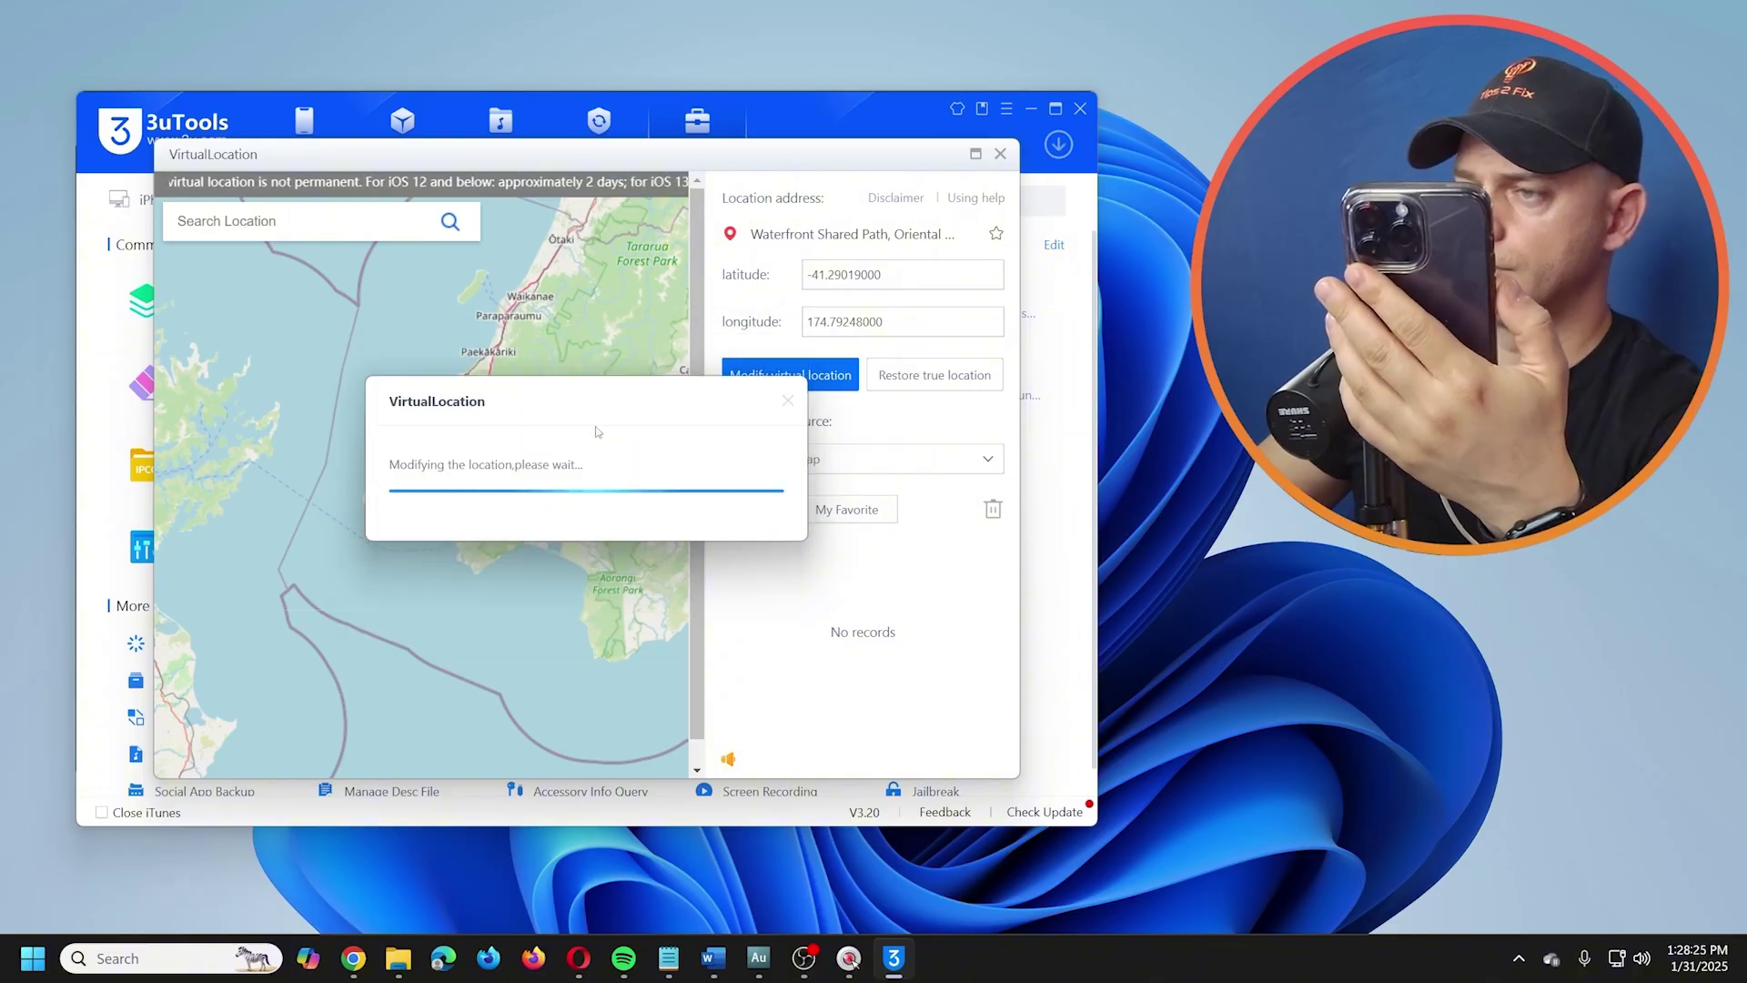
{"action": "left_click_drag", "start_coordinate": [590, 390], "coordinate": [454, 575]}
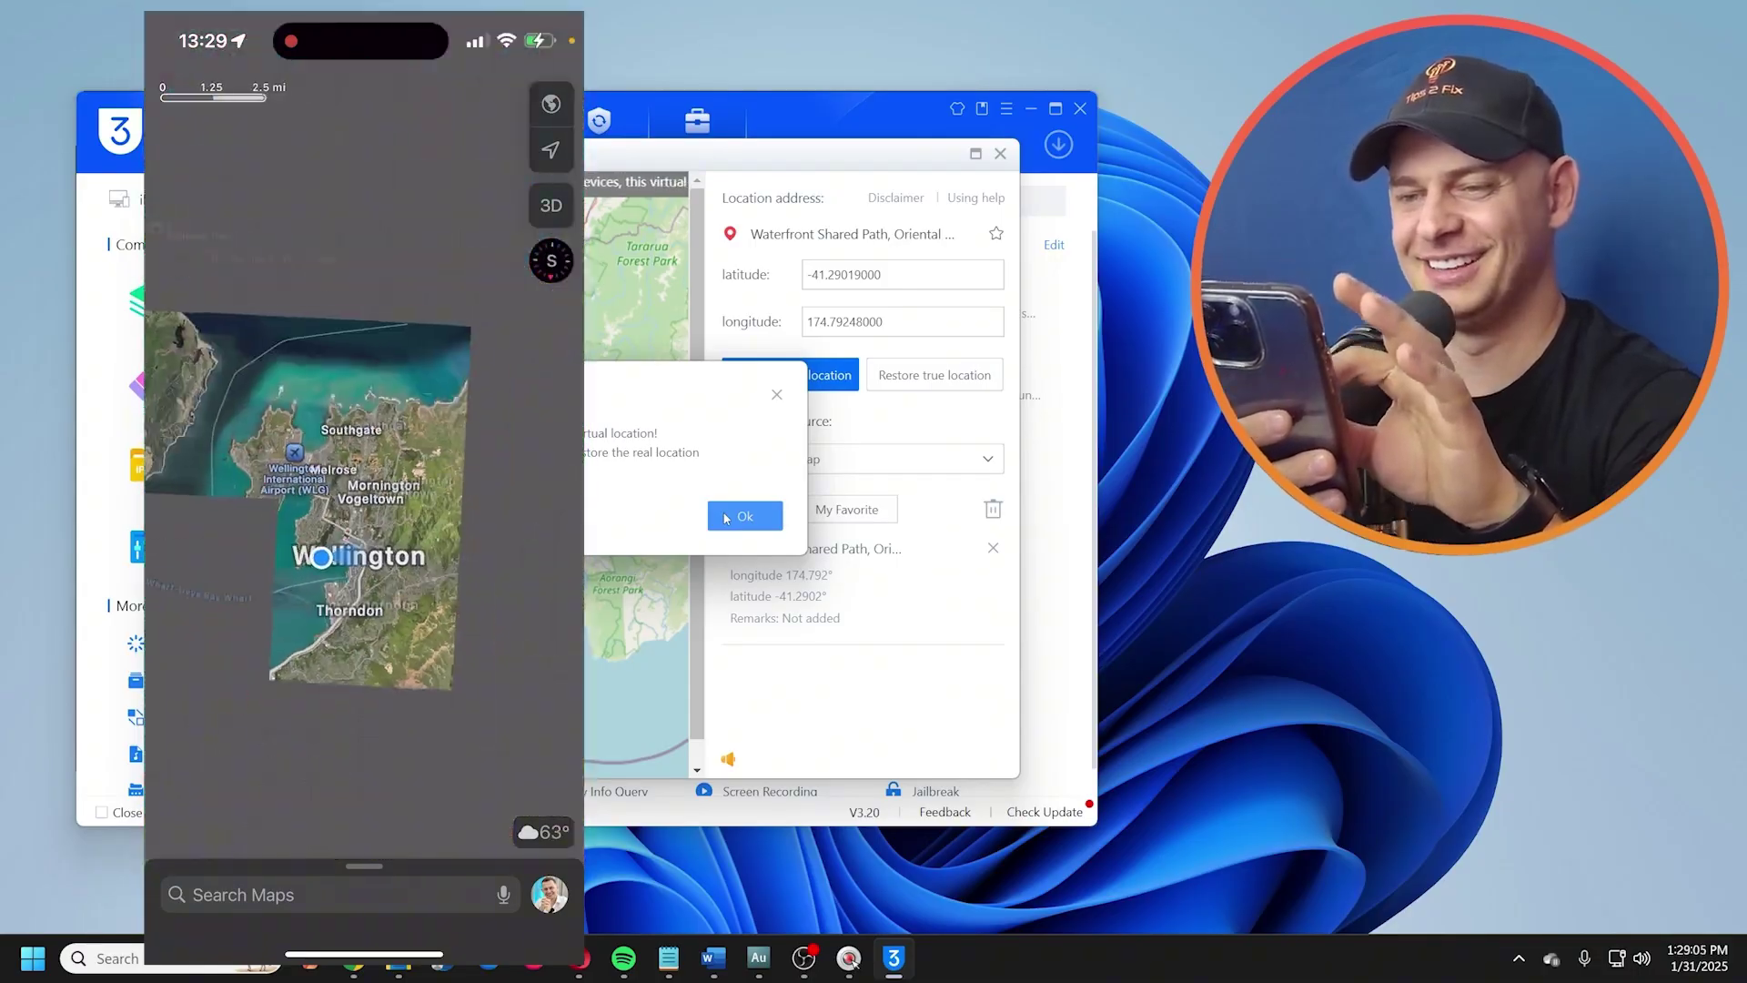
{"action": "left_click", "coordinate": [742, 516]}
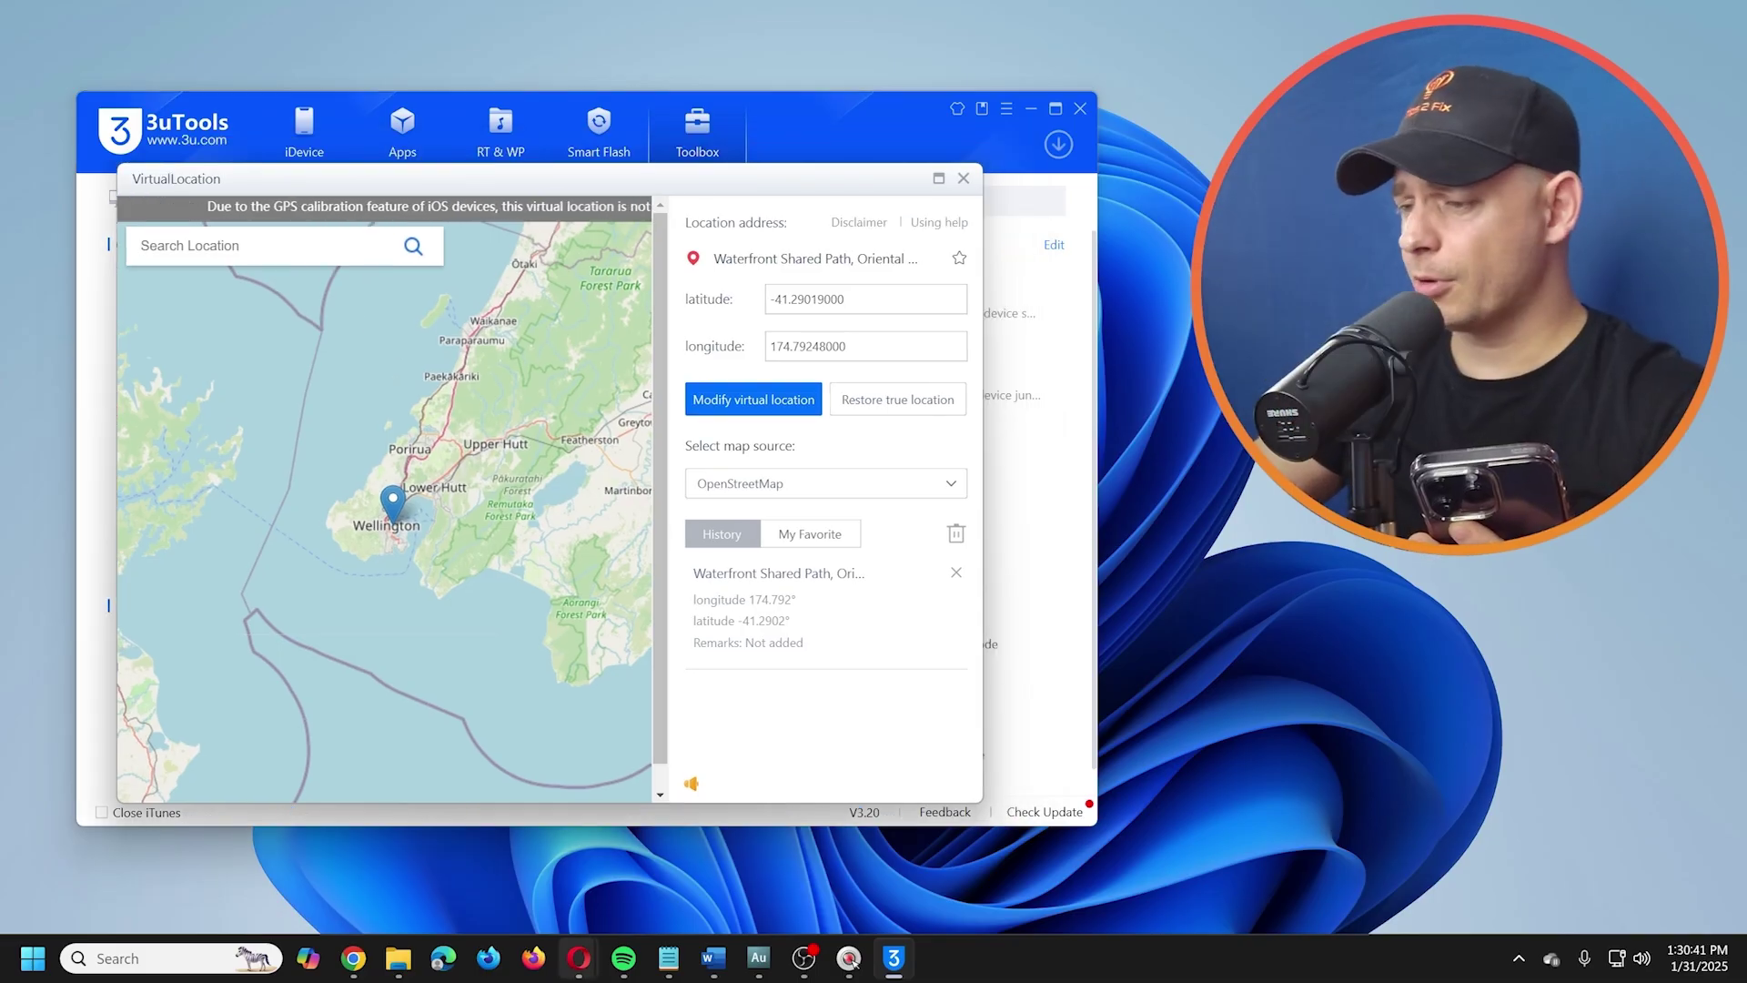
Connect the iPhone over USB in iMyFone AnyTo, choose Universal Mode and skip the feature introduction
{"action": "mouse_move", "coordinate": [579, 958]}
{"action": "mouse_move", "coordinate": [642, 896]}
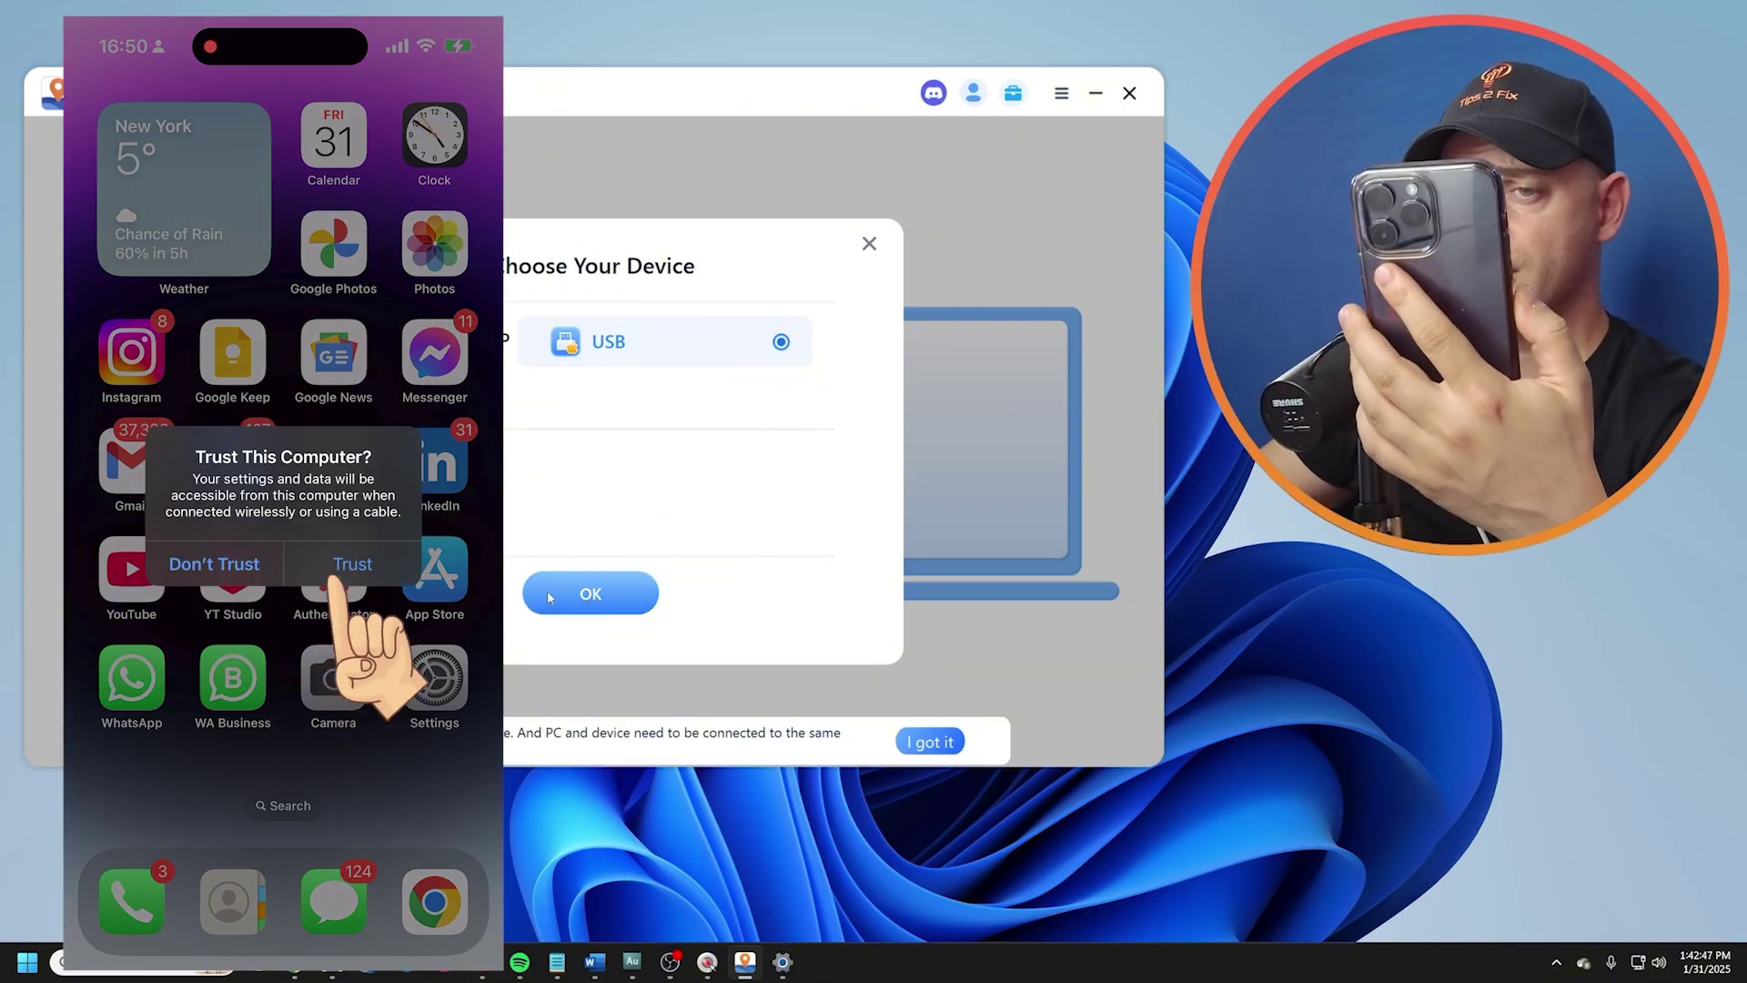
{"action": "left_click", "coordinate": [590, 598]}
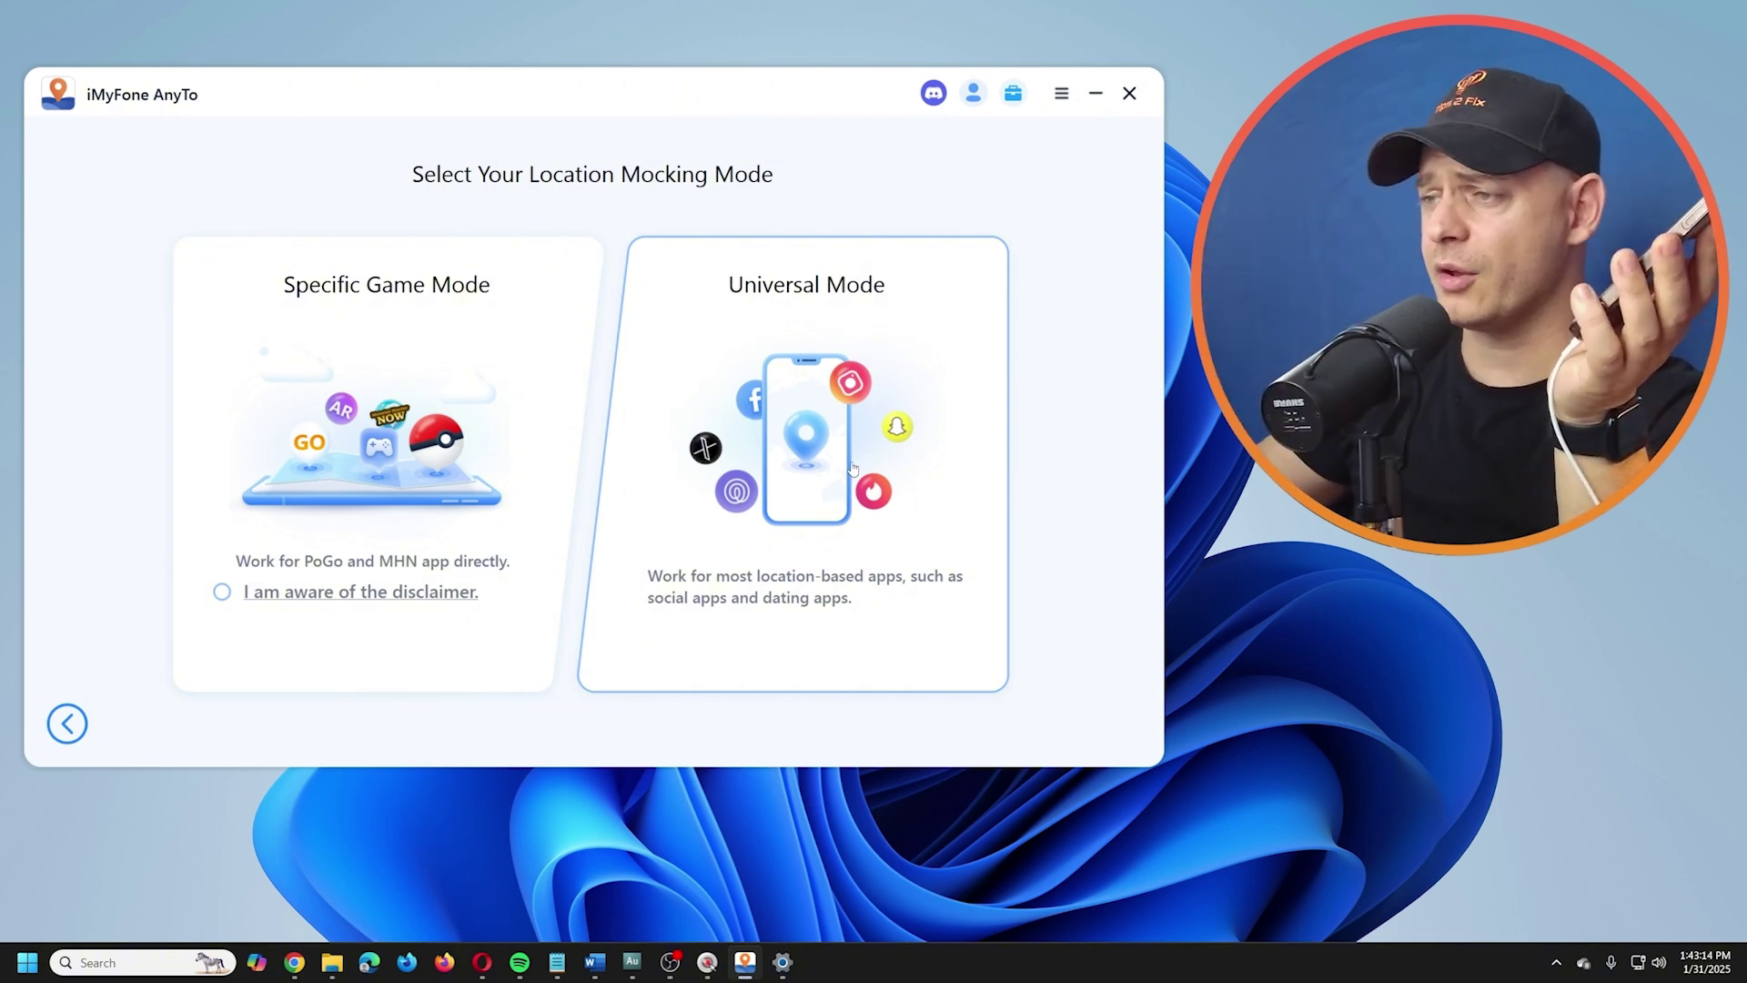
{"action": "left_click", "coordinate": [872, 345]}
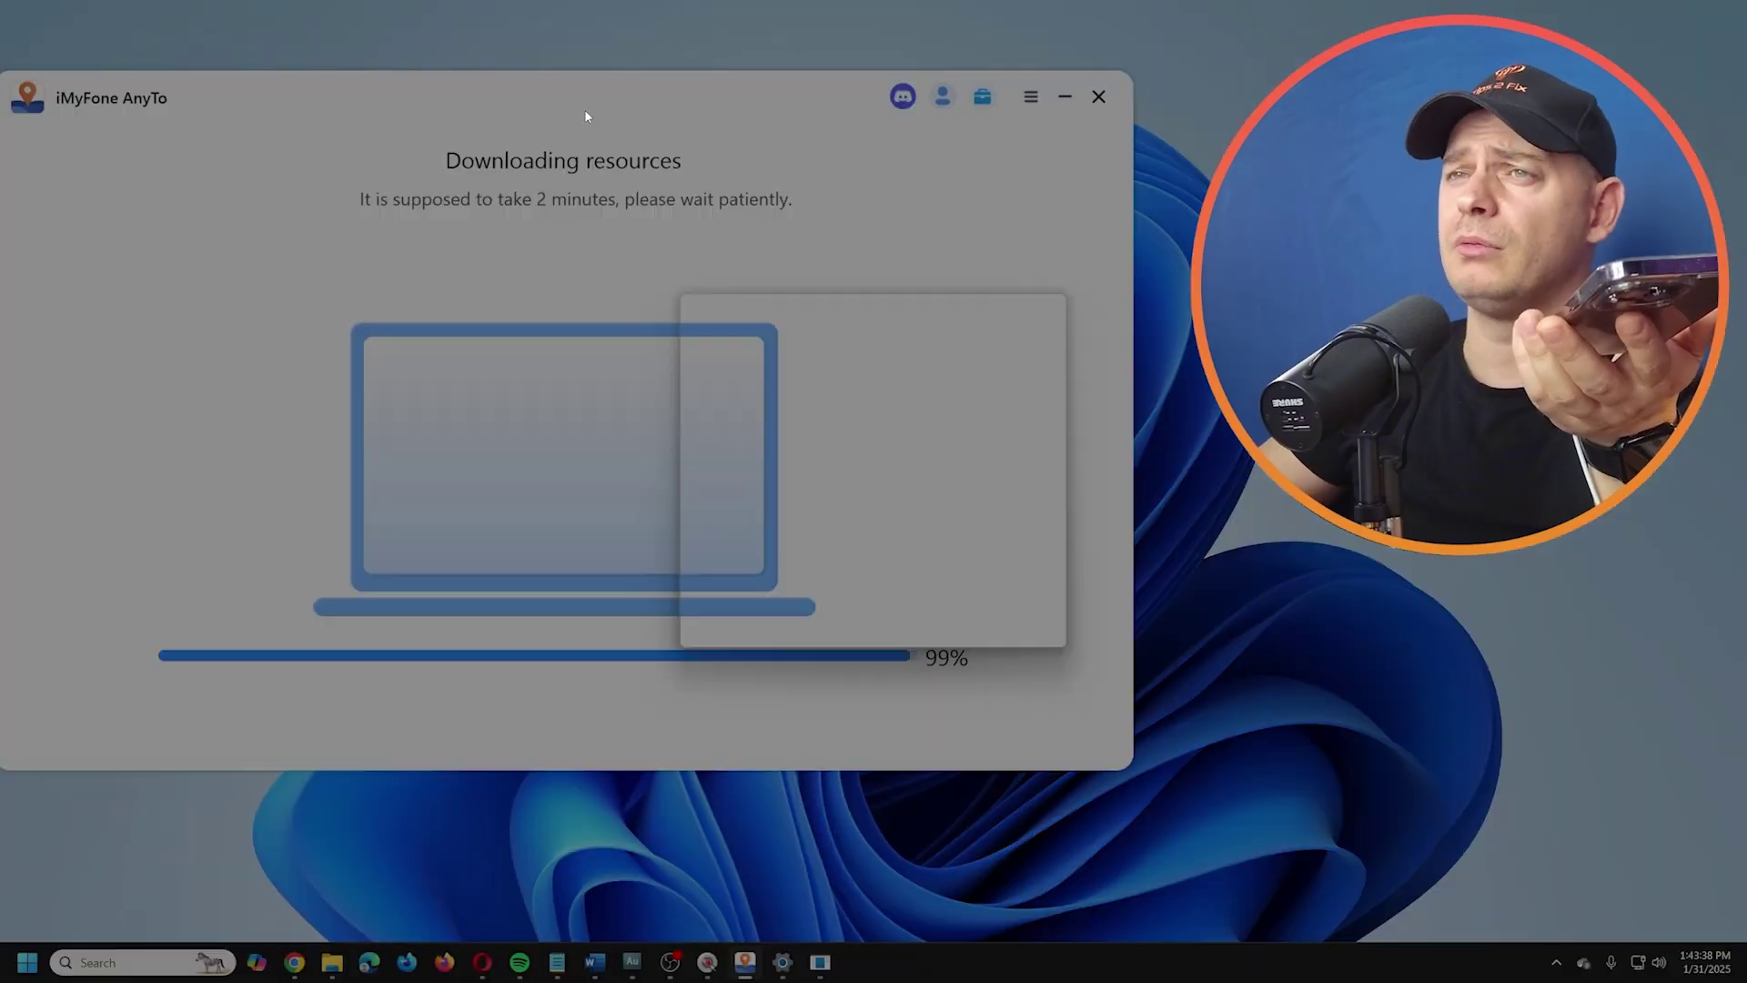
{"action": "left_click", "coordinate": [778, 616]}
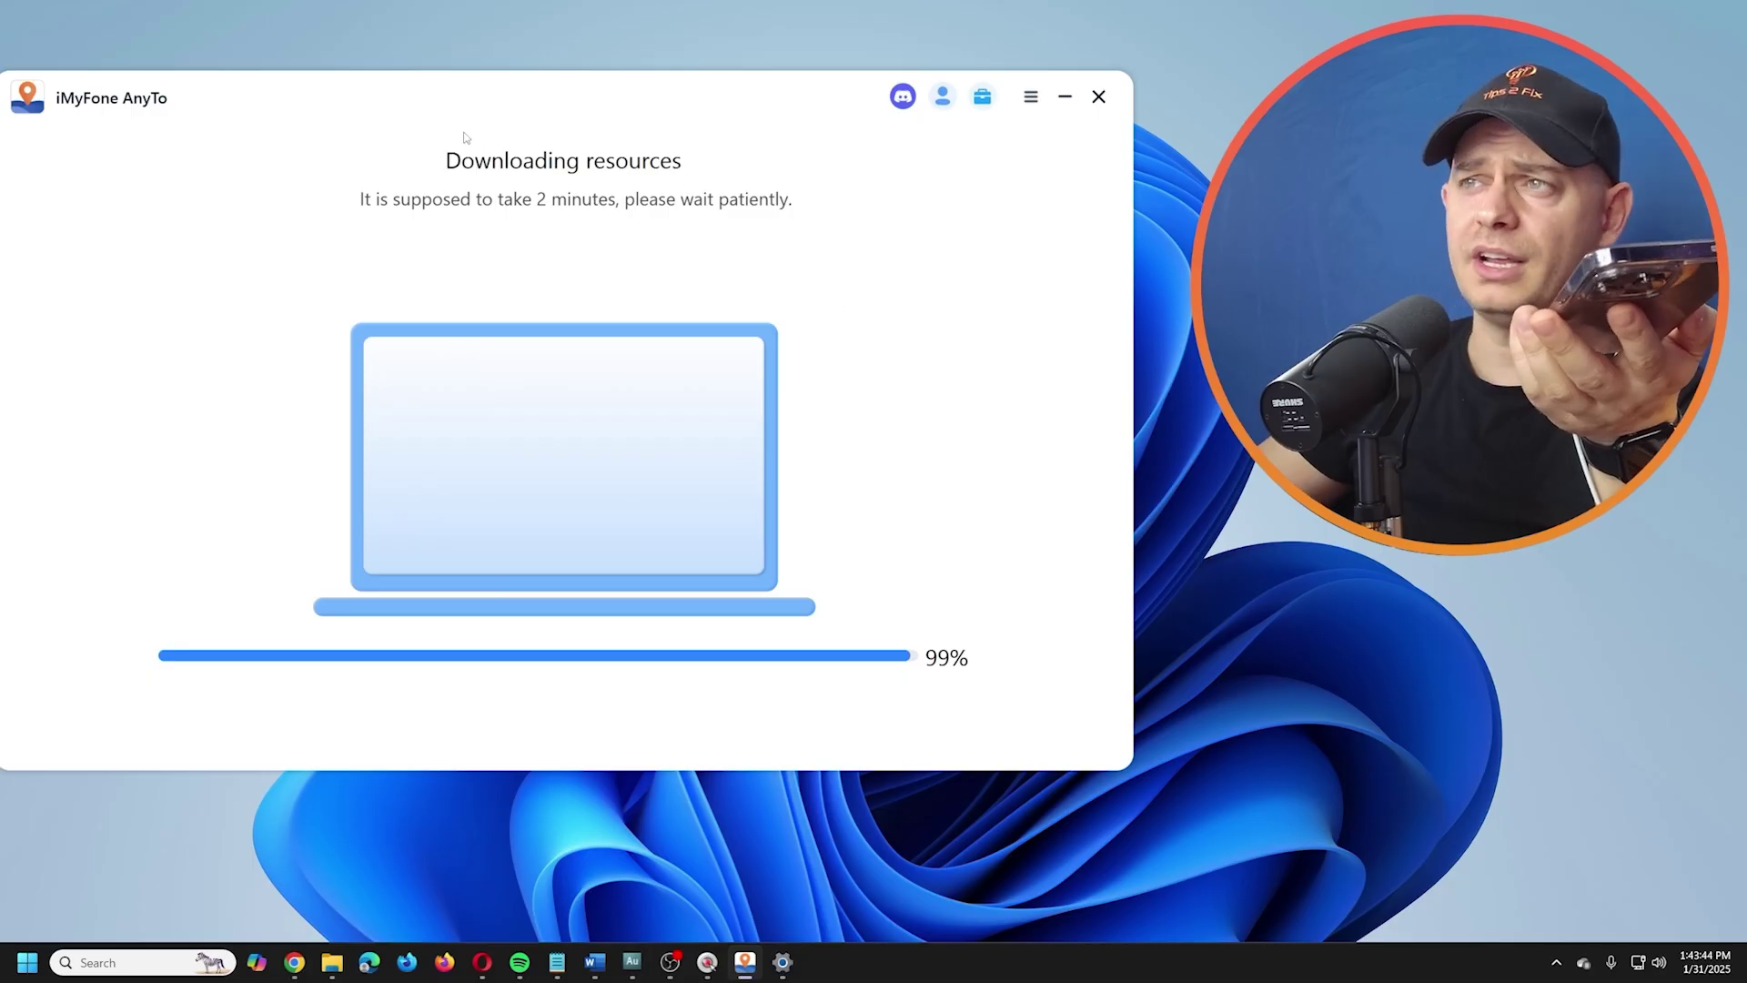
{"action": "left_click_drag", "start_coordinate": [331, 94], "coordinate": [361, 92]}
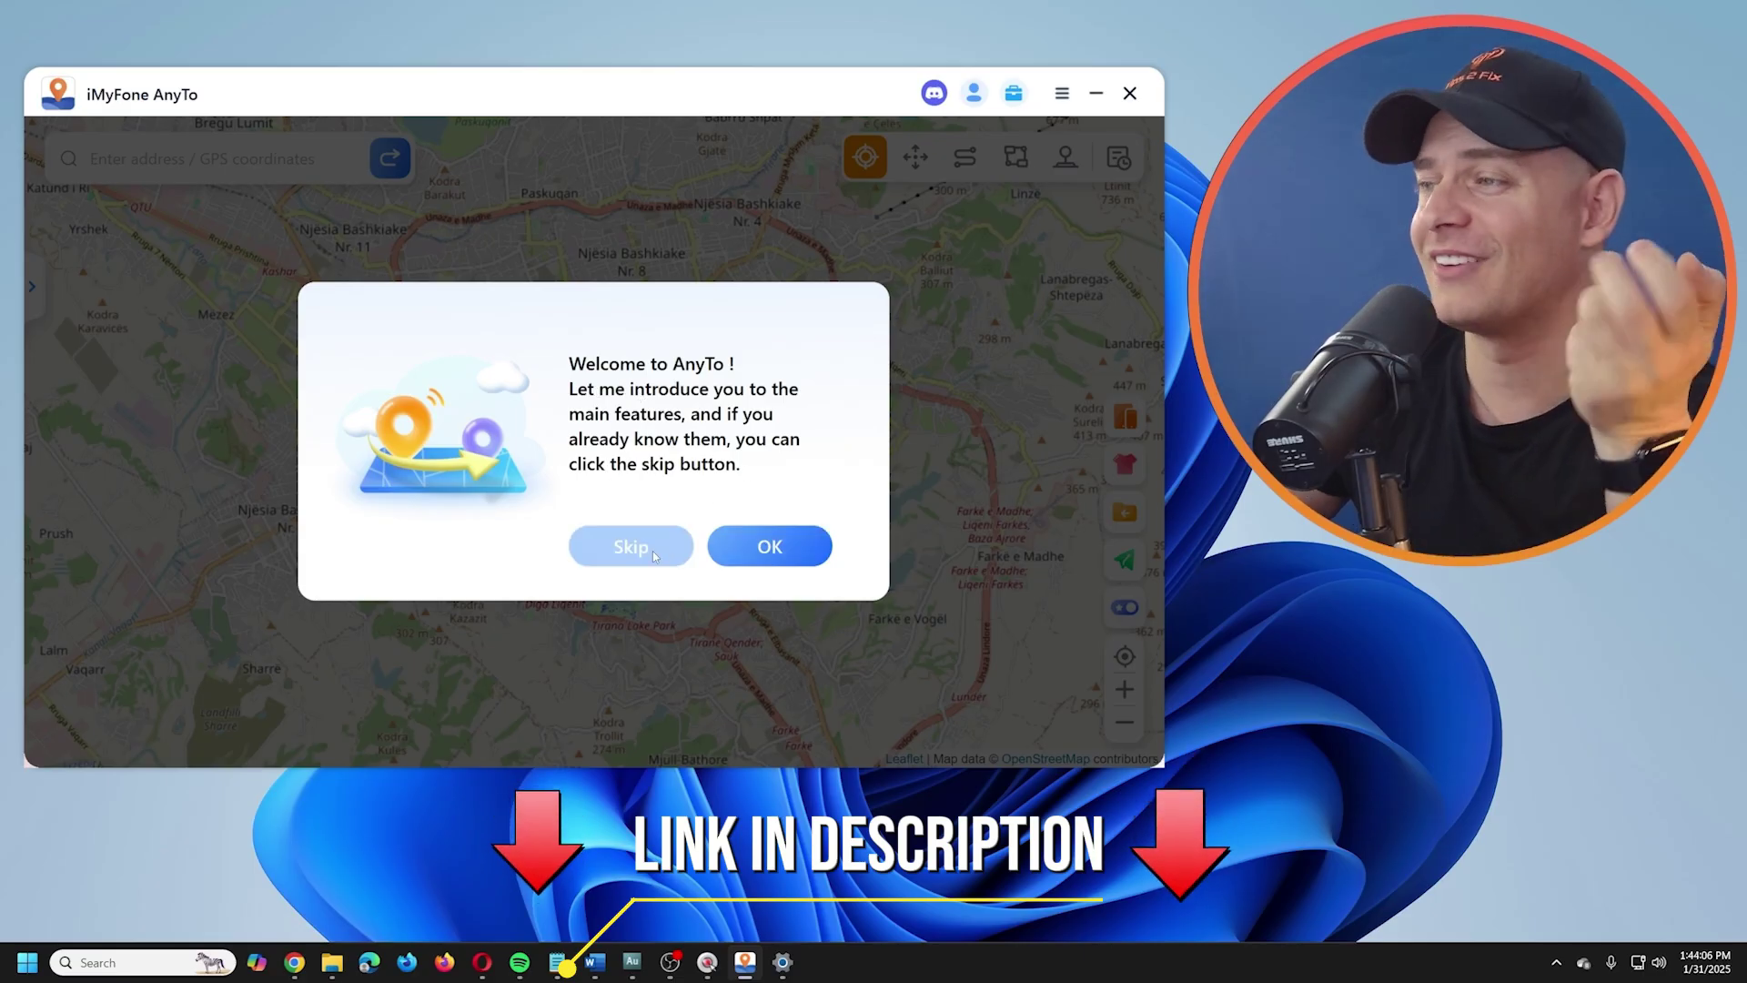
{"action": "left_click", "coordinate": [639, 548]}
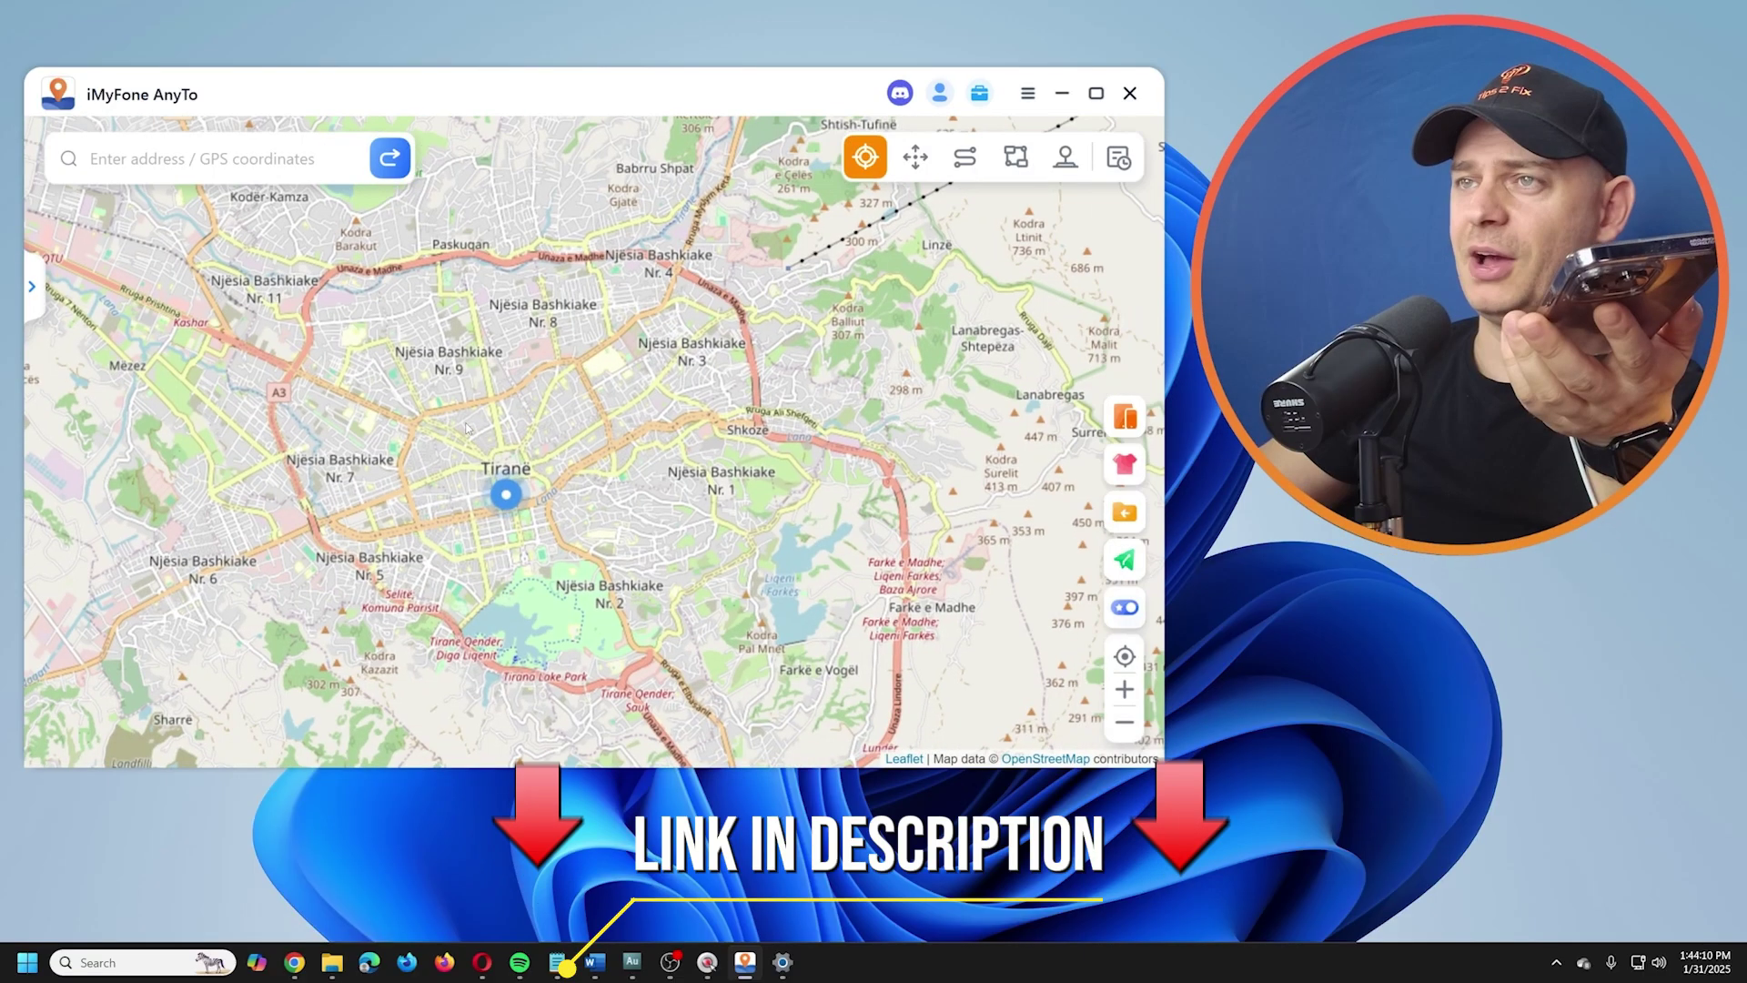
Find France on the map and teleport the iPhone to central Paris at 48.853873, 2.351074, with no more teleport reminders
{"action": "scroll", "coordinate": [473, 451], "scroll_direction": "down", "scroll_amount": 2}
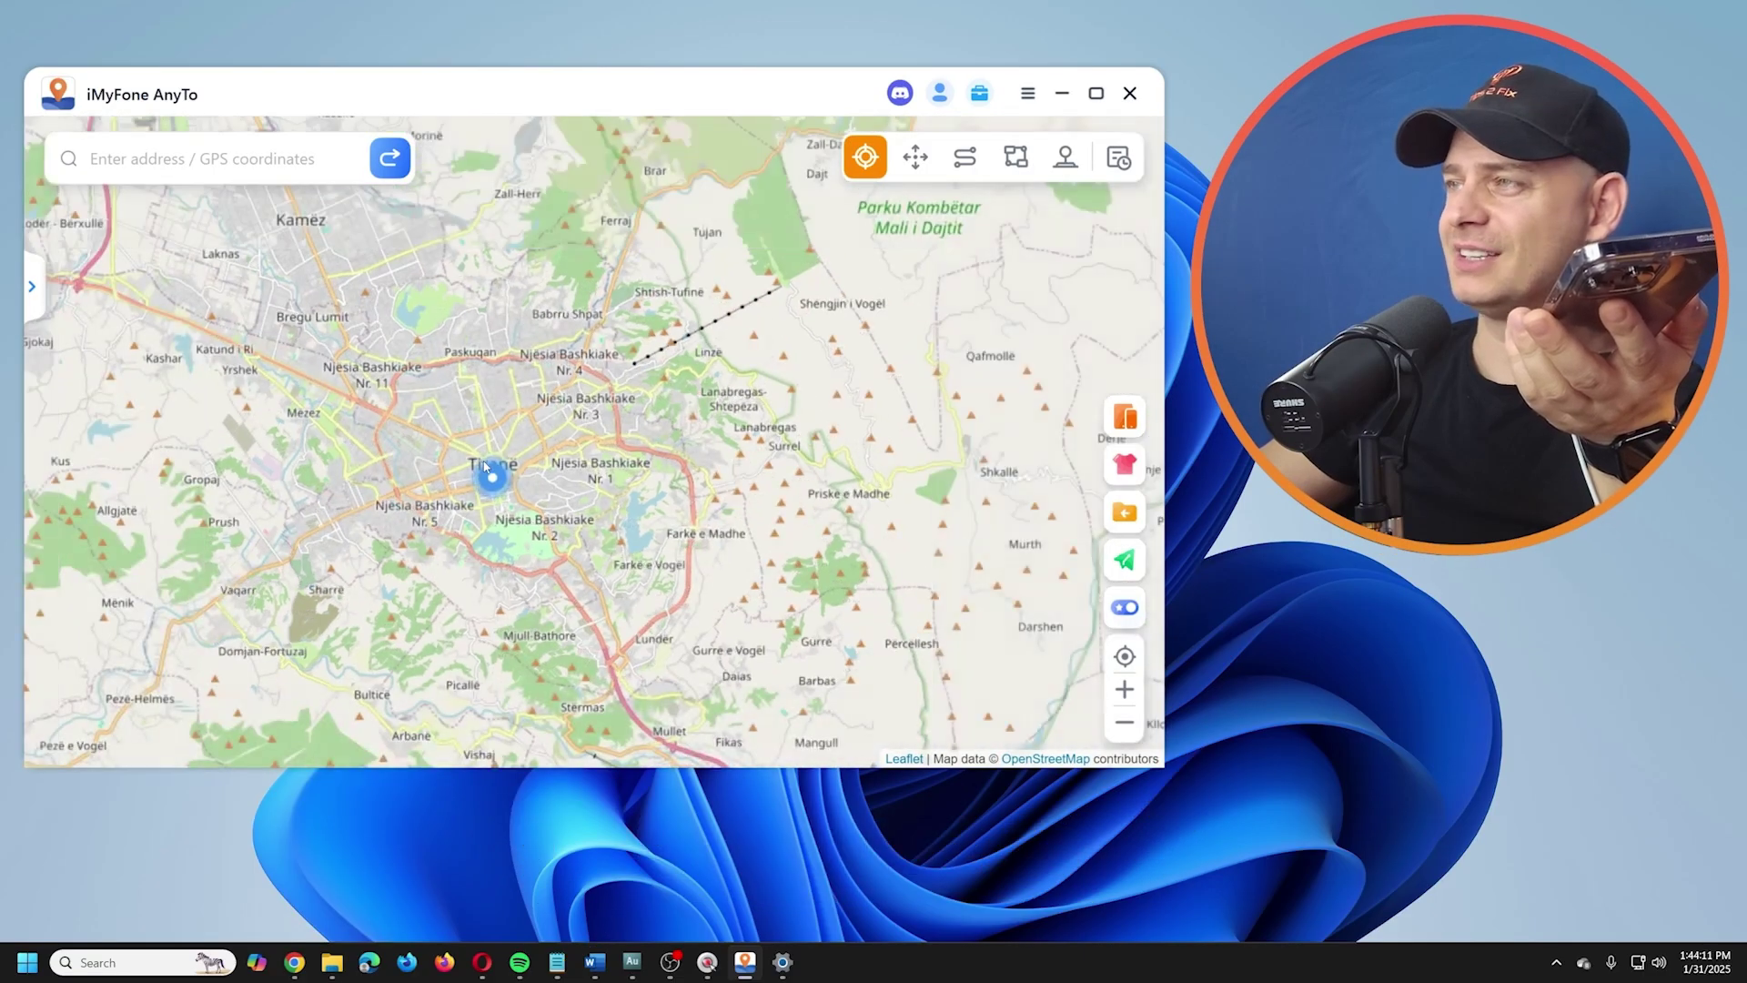
{"action": "scroll", "coordinate": [487, 466], "scroll_direction": "up", "scroll_amount": 2}
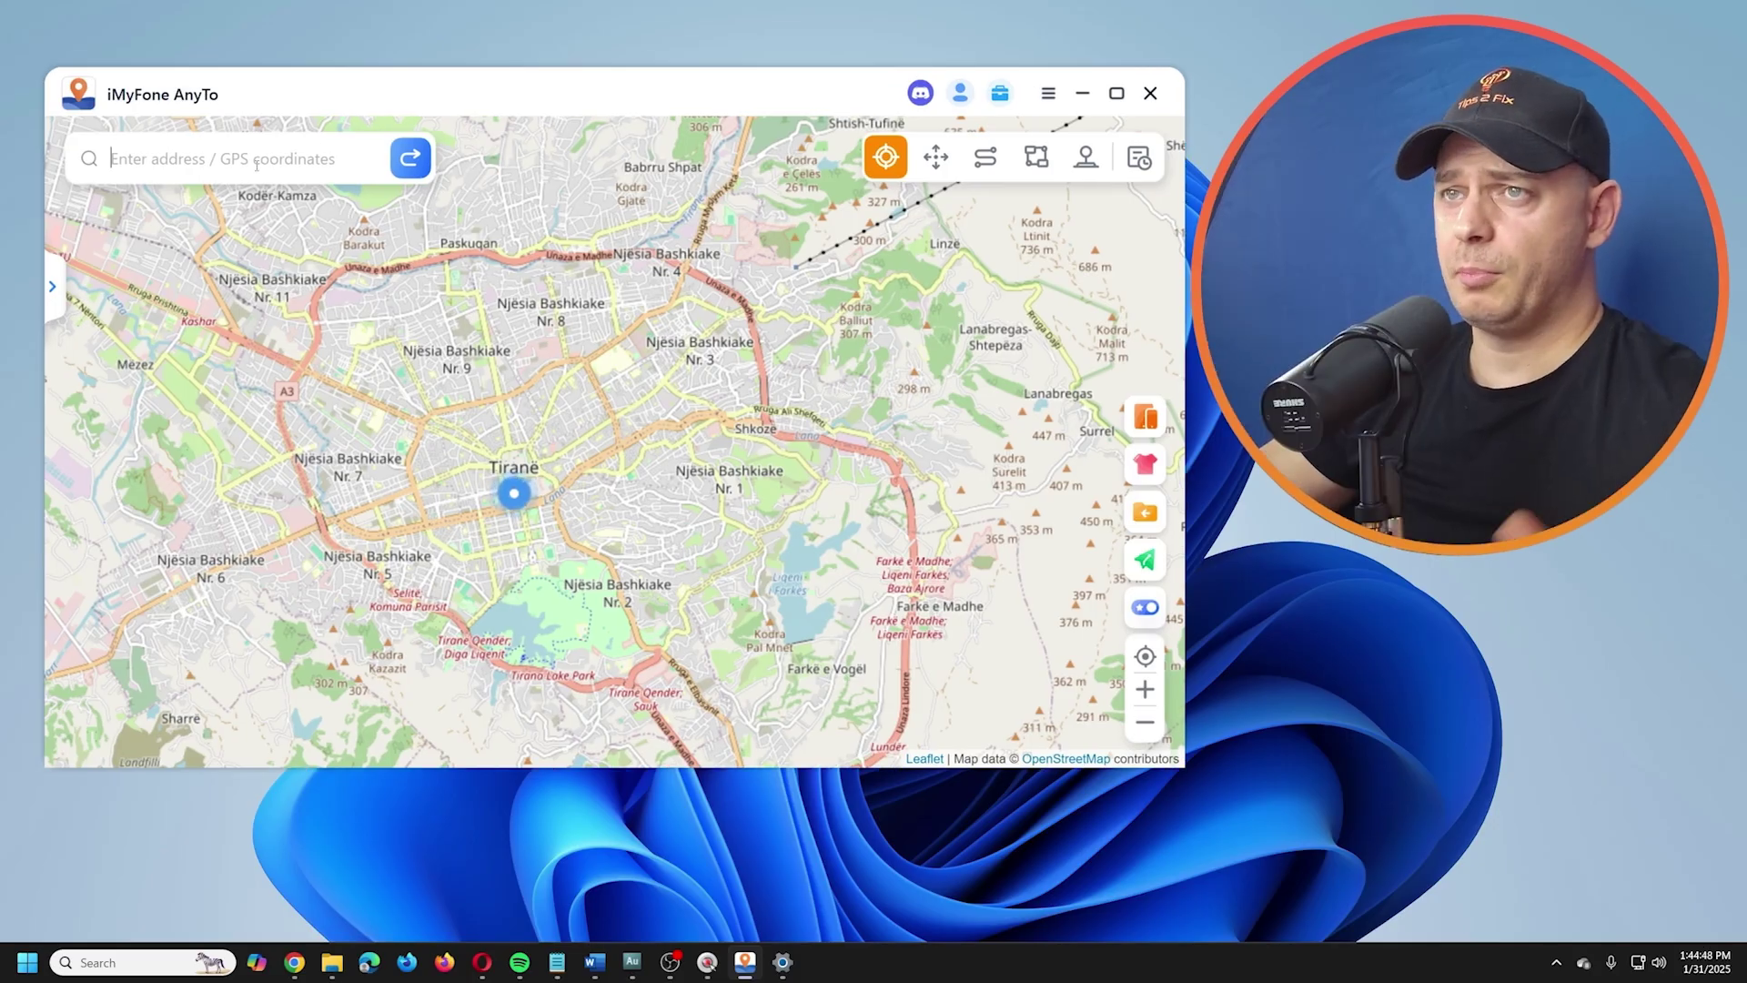
{"action": "type", "text": "fr"}
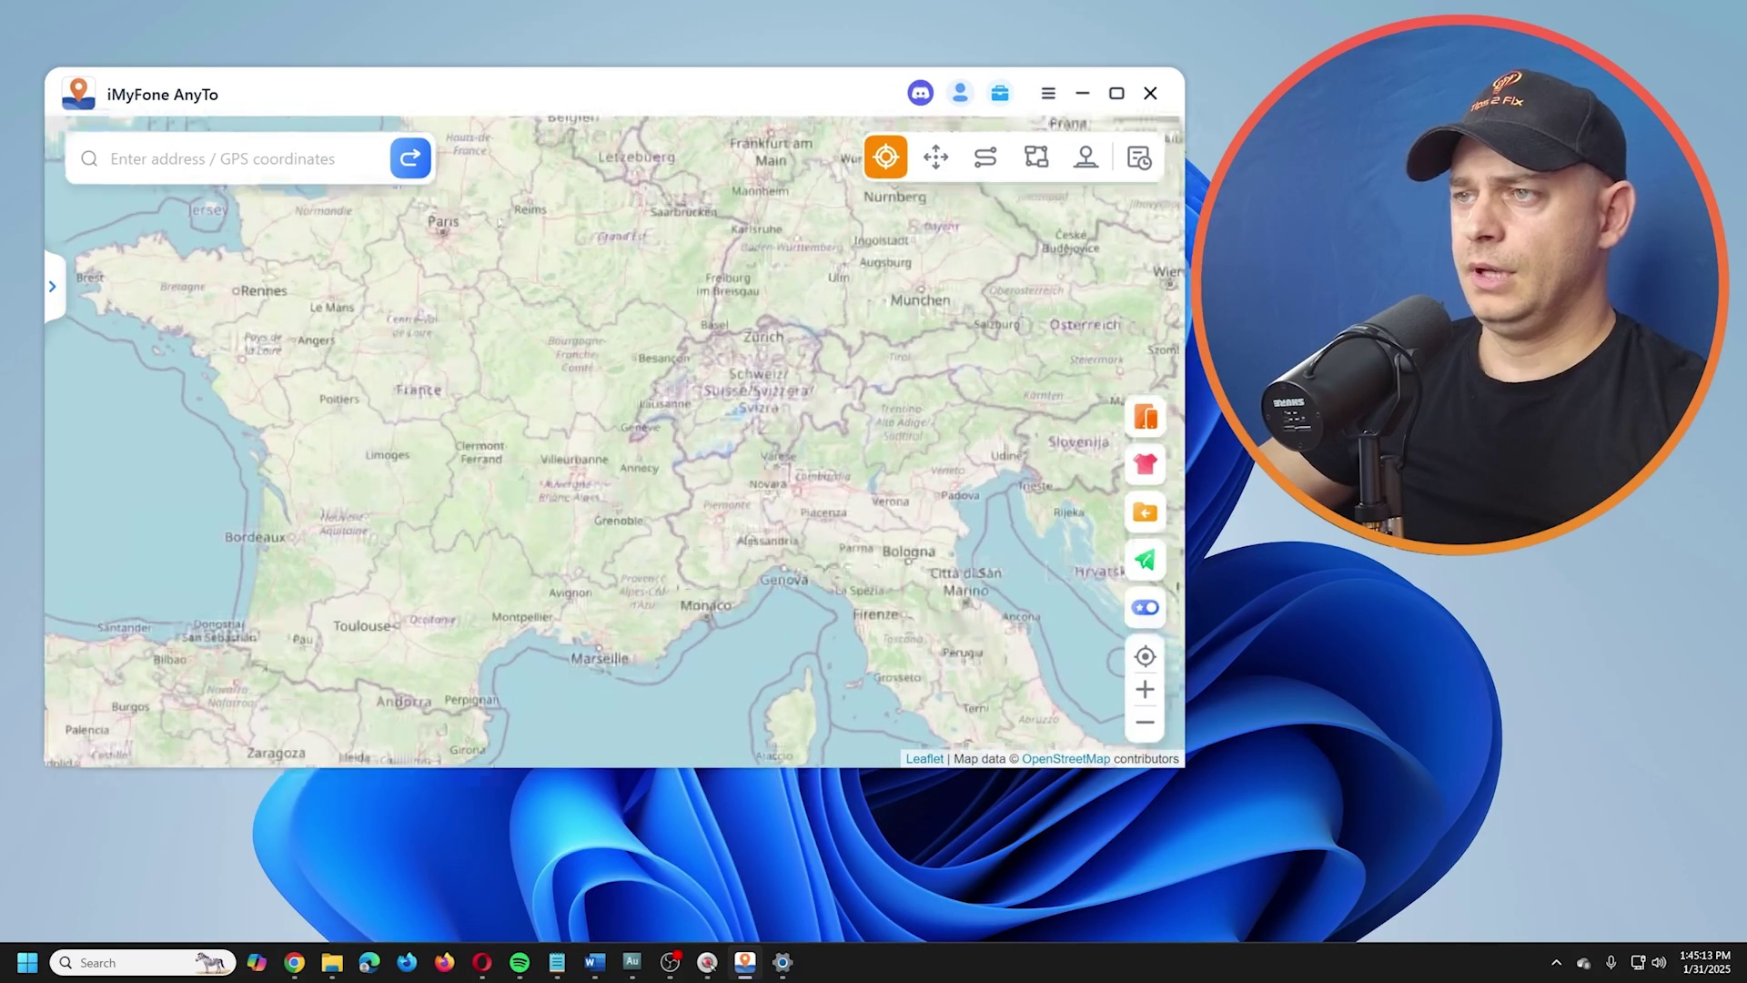
{"action": "scroll", "coordinate": [499, 221], "scroll_direction": "up", "scroll_amount": 5}
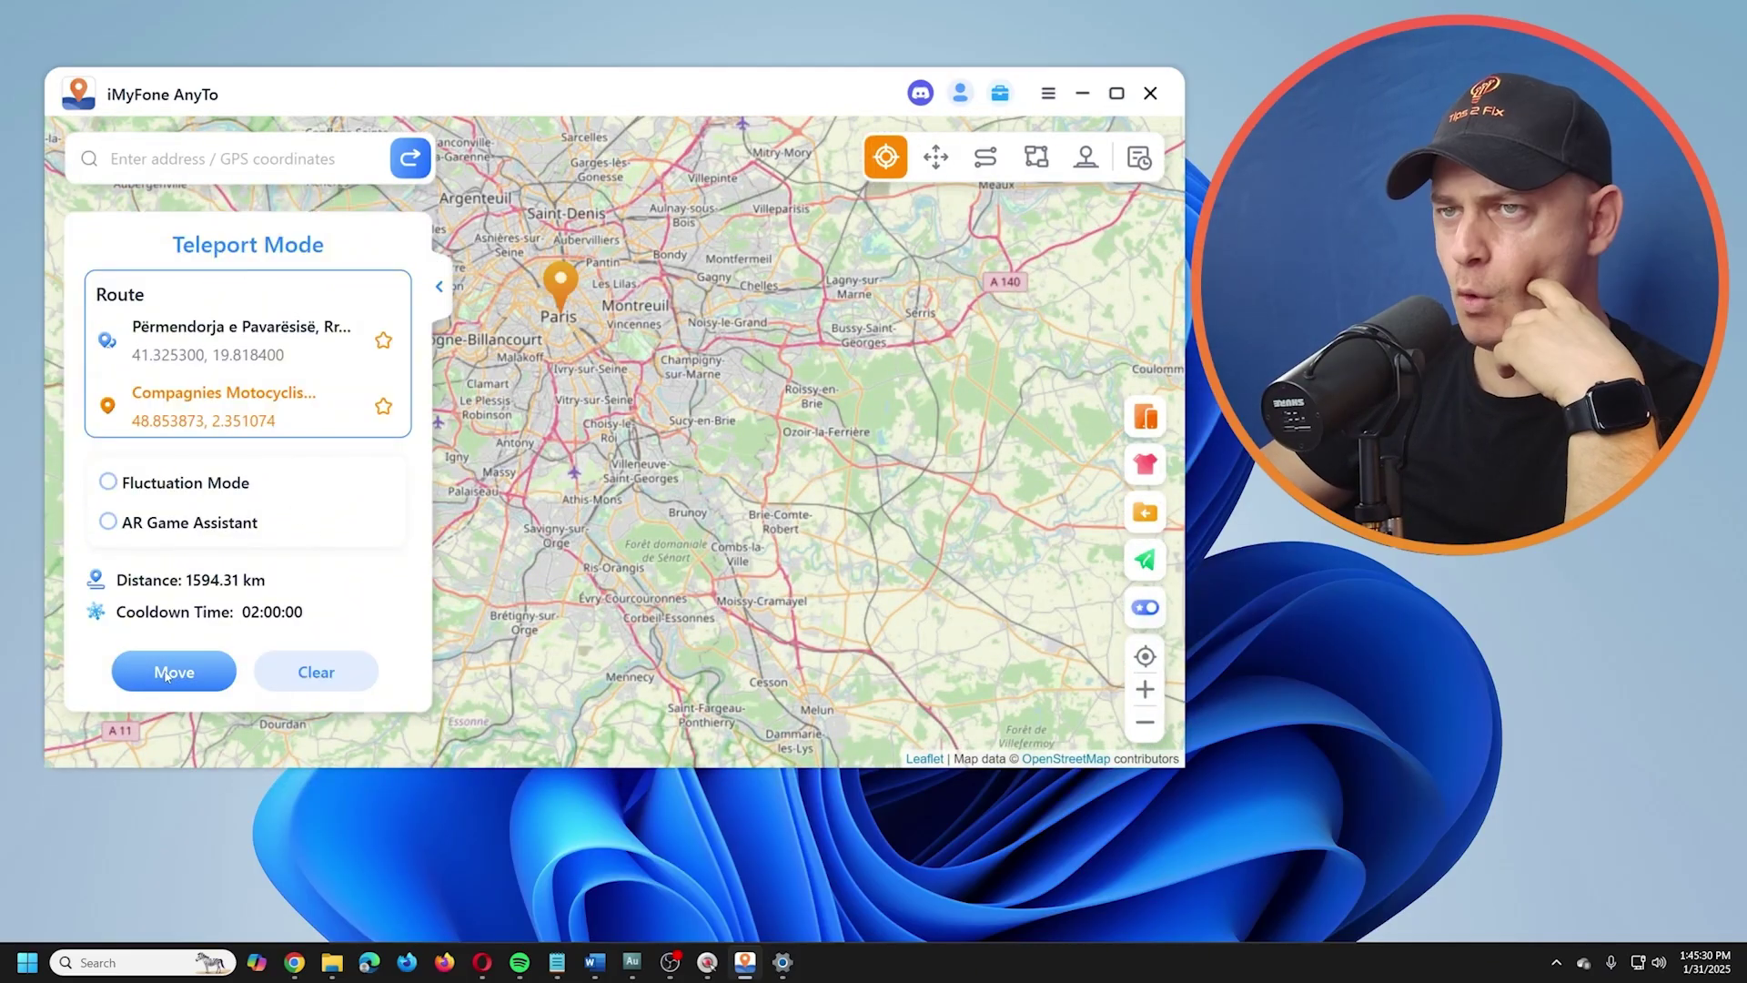
{"action": "left_click", "coordinate": [167, 673]}
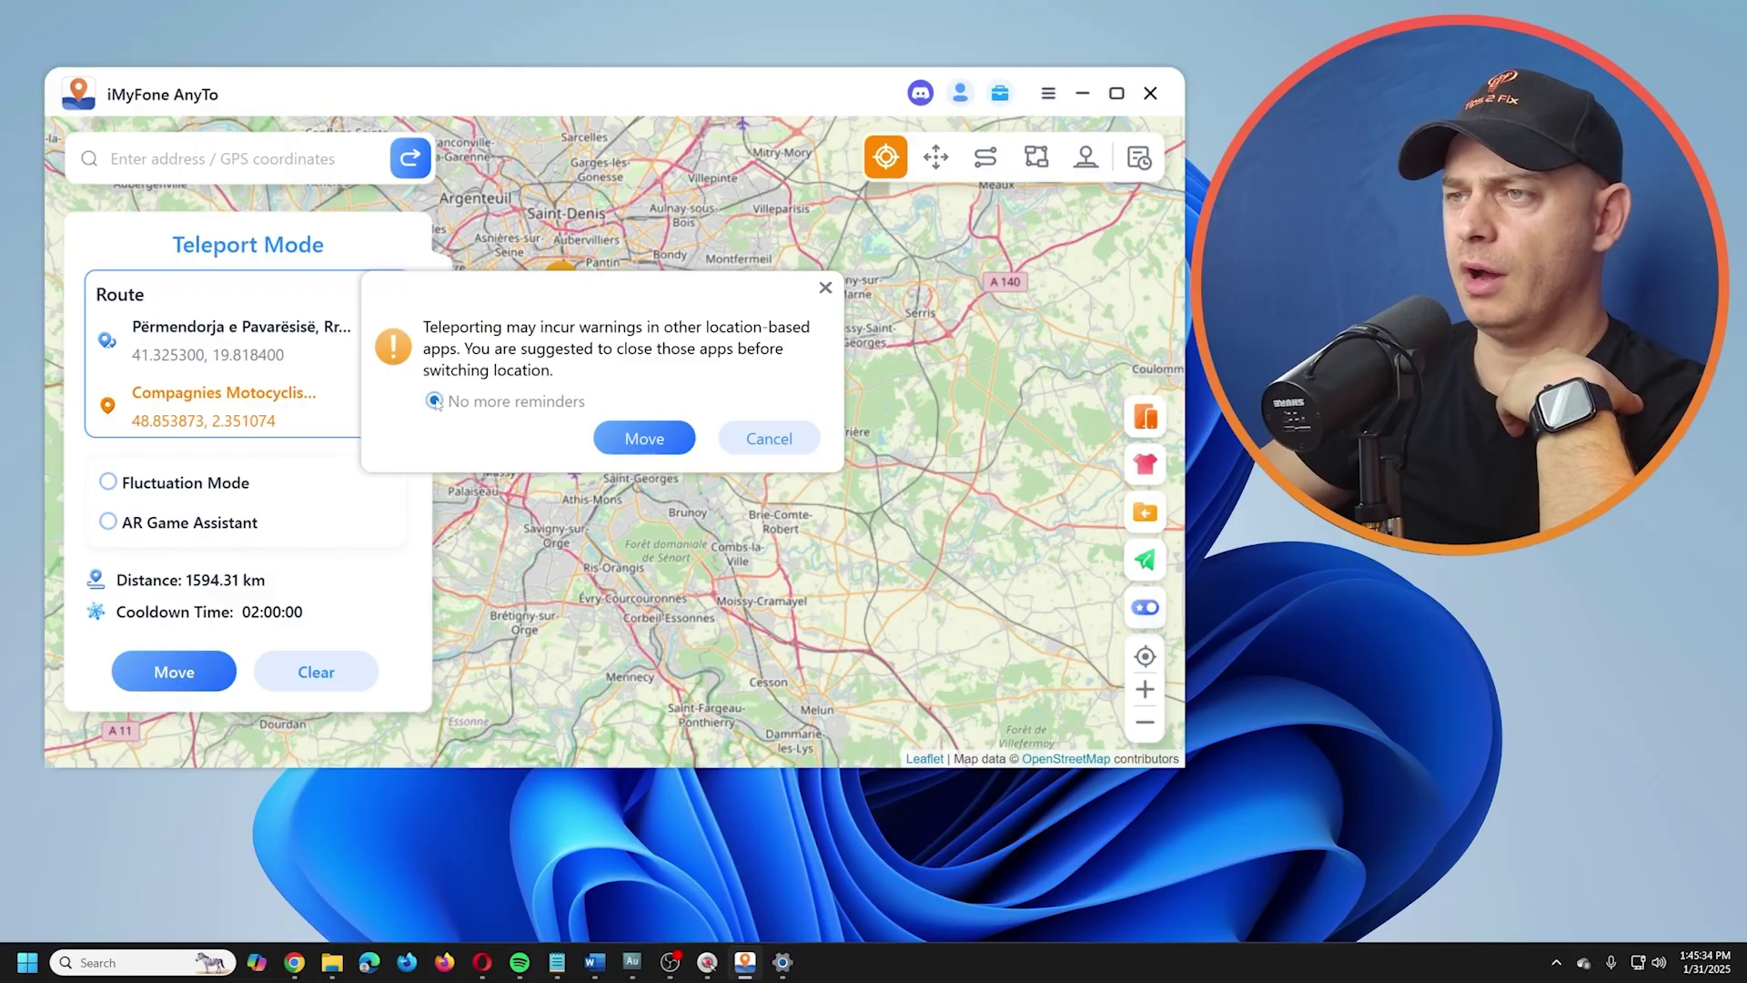
{"action": "left_click_drag", "start_coordinate": [674, 310], "coordinate": [566, 316]}
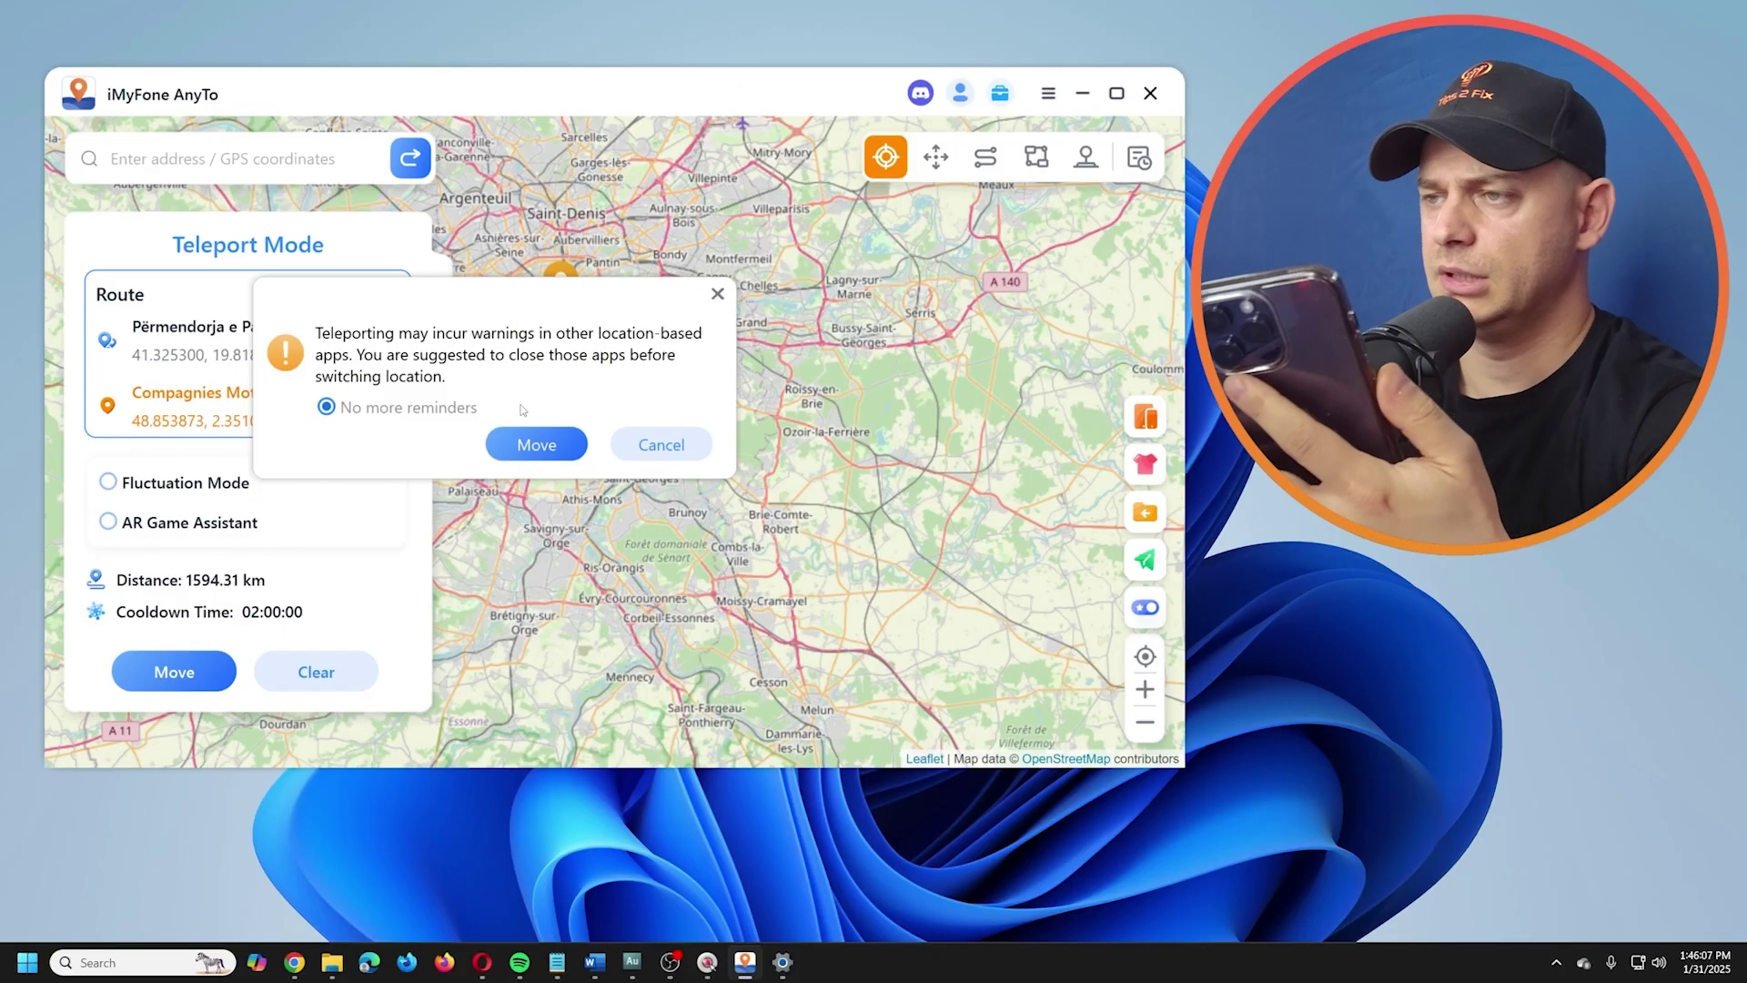
{"action": "left_click", "coordinate": [544, 444]}
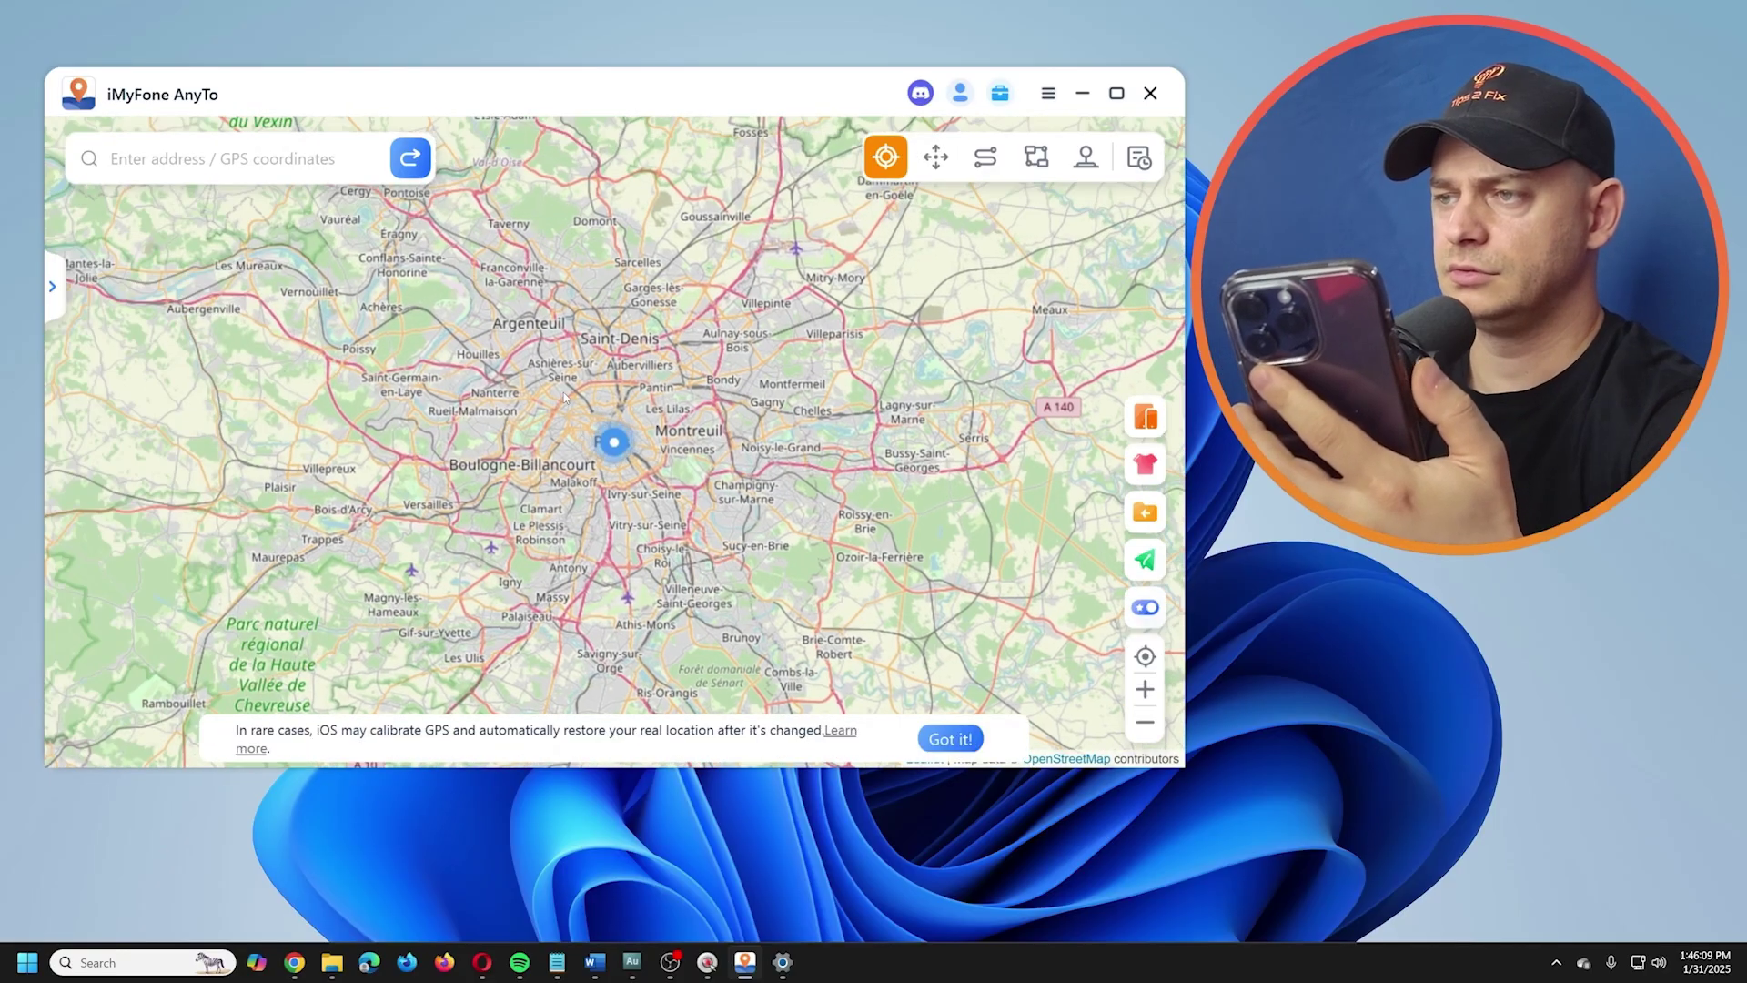
{"action": "scroll", "coordinate": [639, 477], "scroll_direction": "down", "scroll_amount": 3}
{"action": "scroll", "coordinate": [640, 477], "scroll_direction": "up", "scroll_amount": 2}
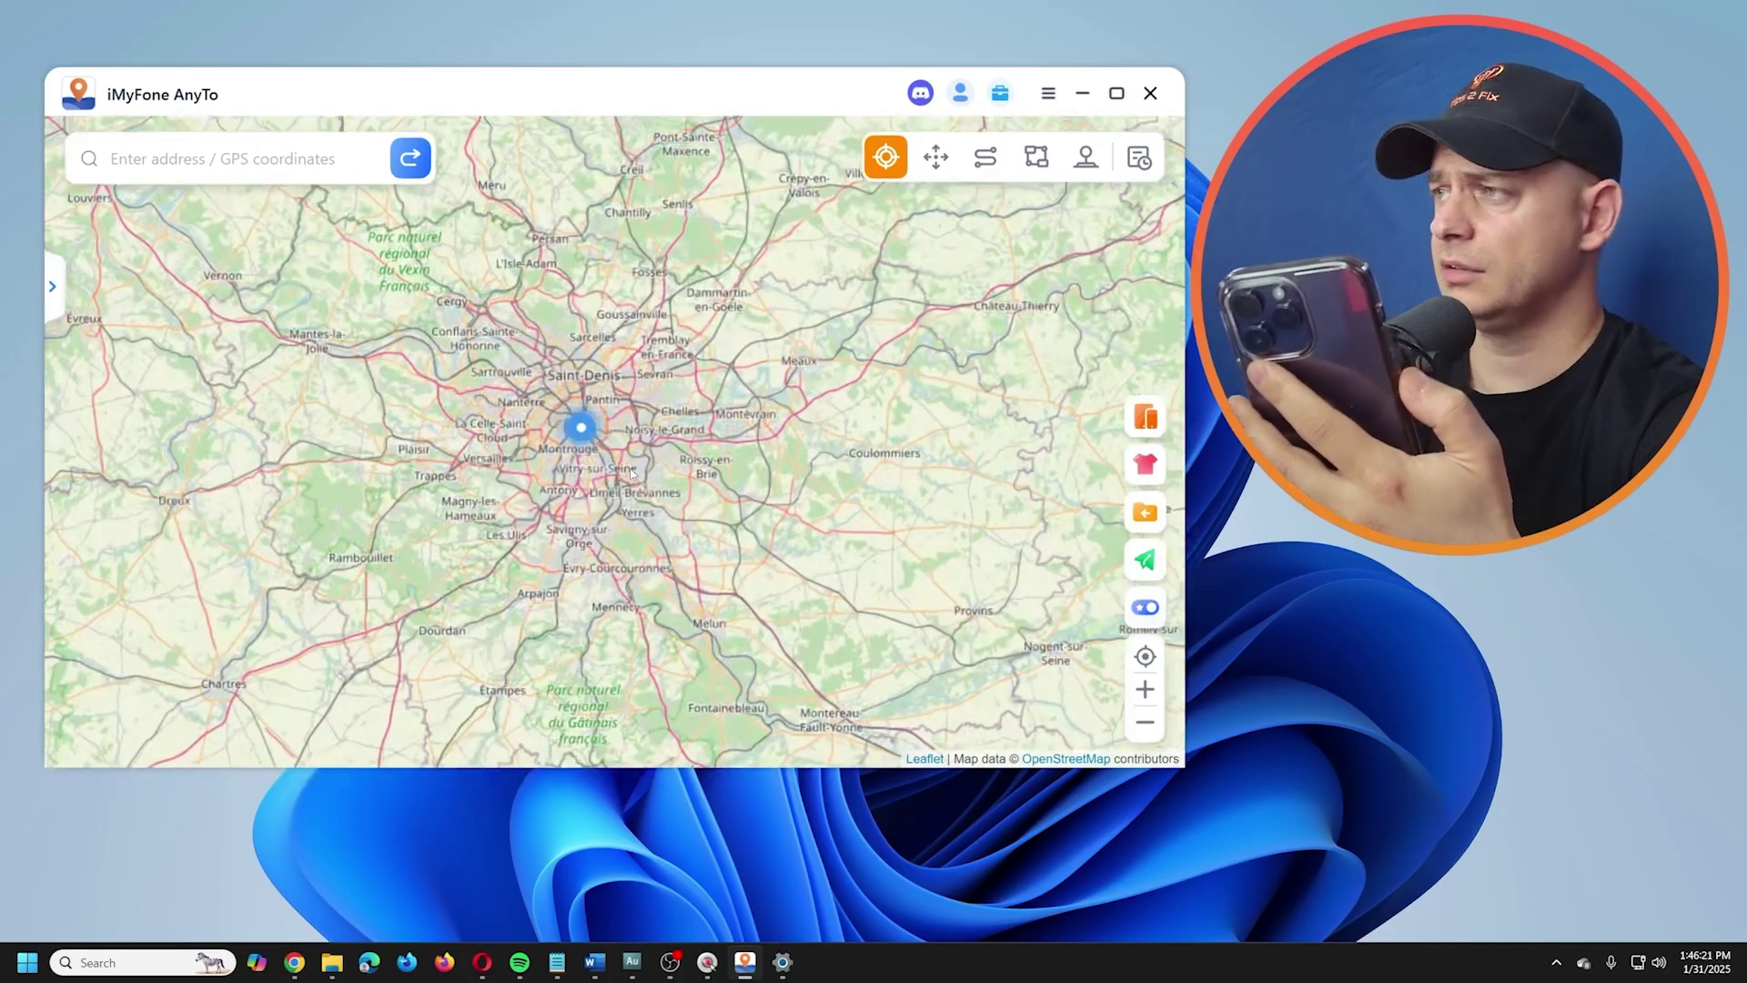
{"action": "left_click_drag", "start_coordinate": [617, 501], "coordinate": [602, 516]}
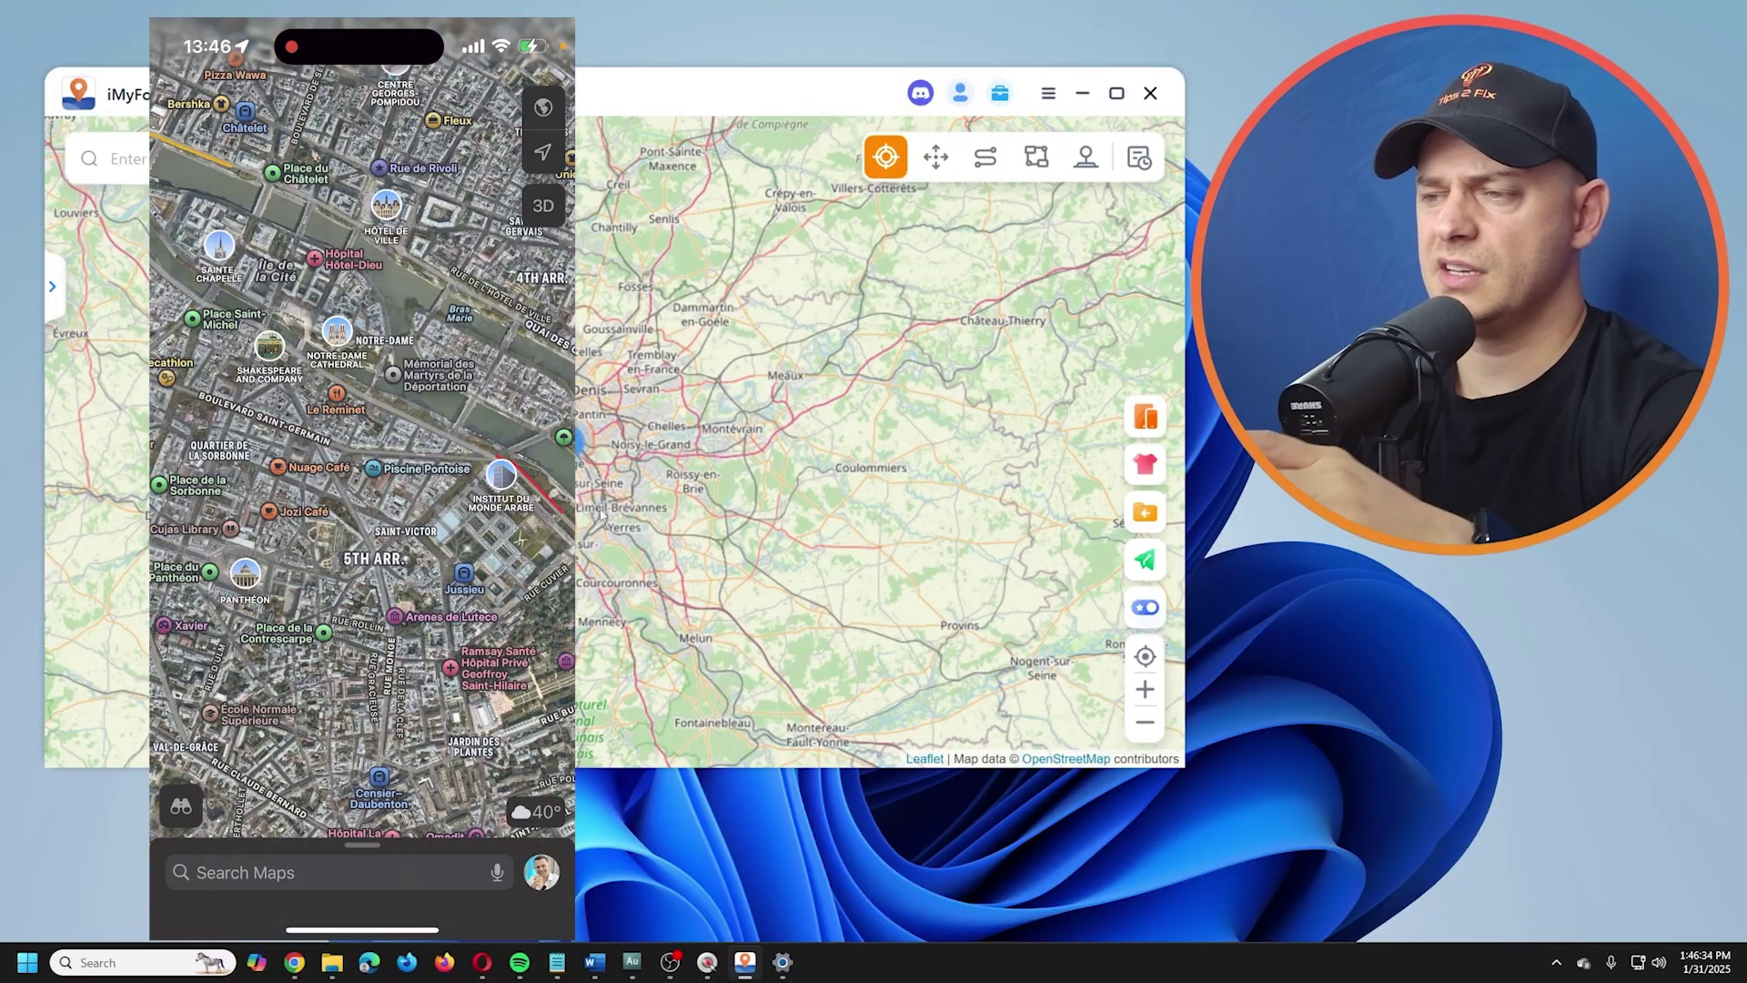
{"action": "left_click", "coordinate": [564, 162]}
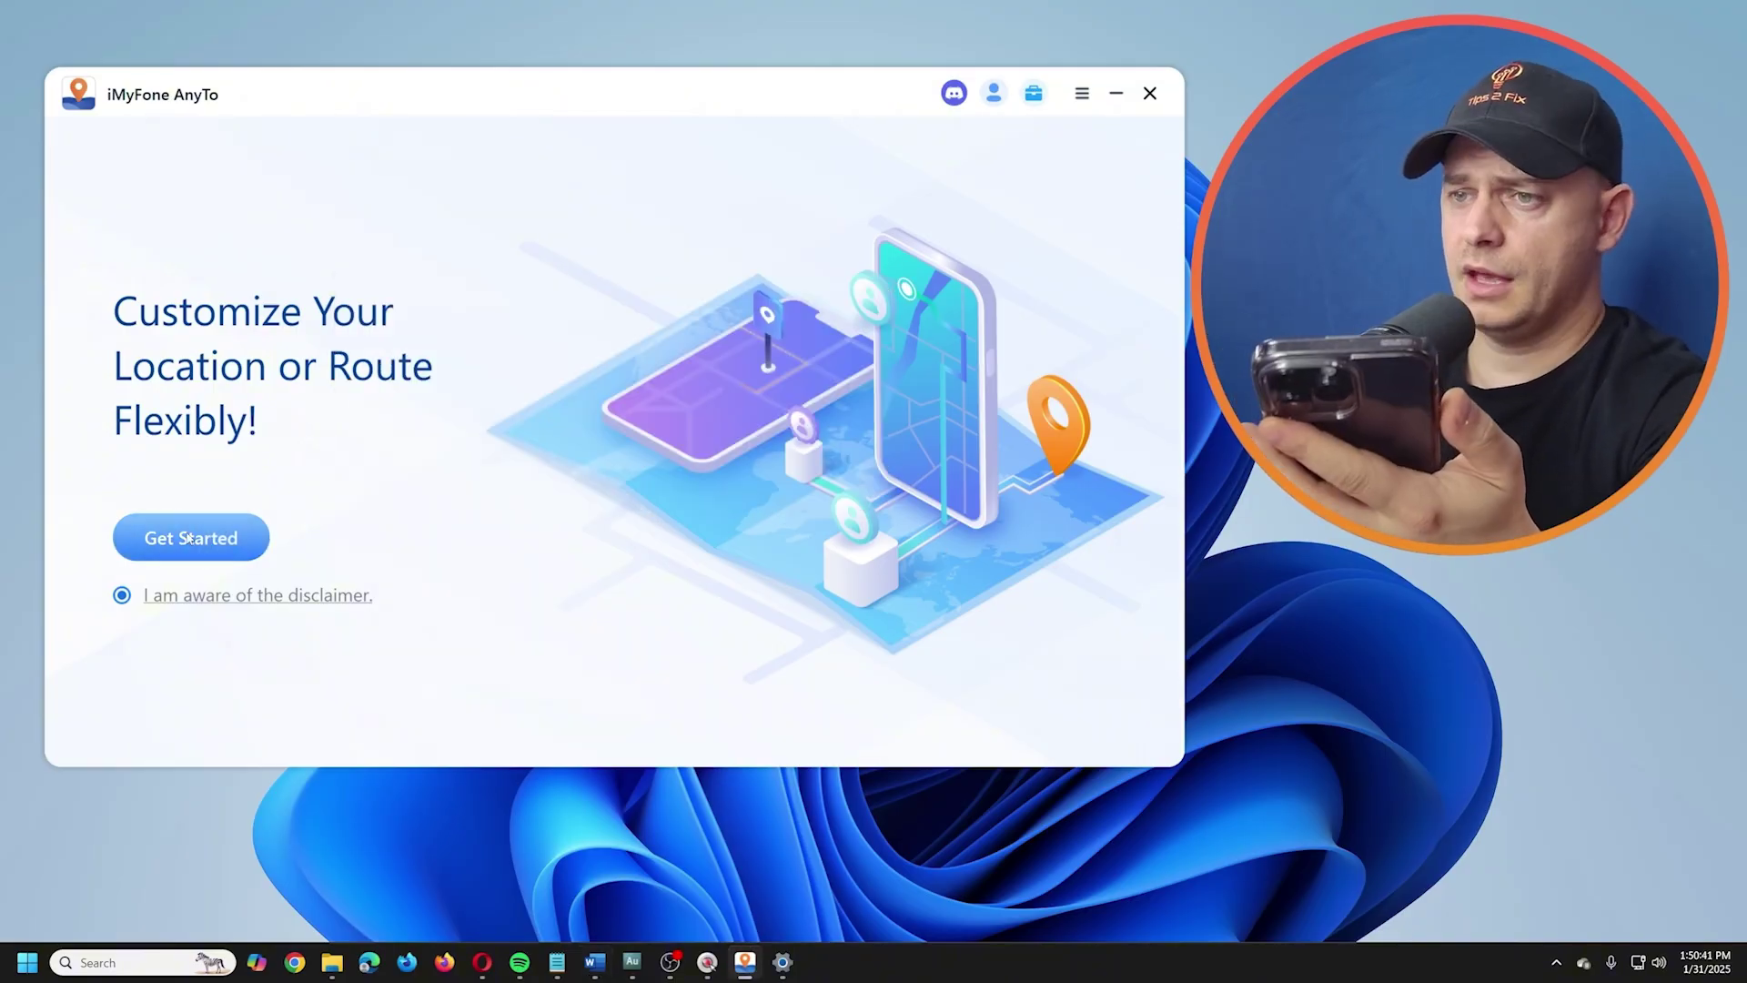
Start a new session with the iPhone 14 Pro Max connected over WiFi and choose Universal Mode
{"action": "left_click", "coordinate": [191, 538]}
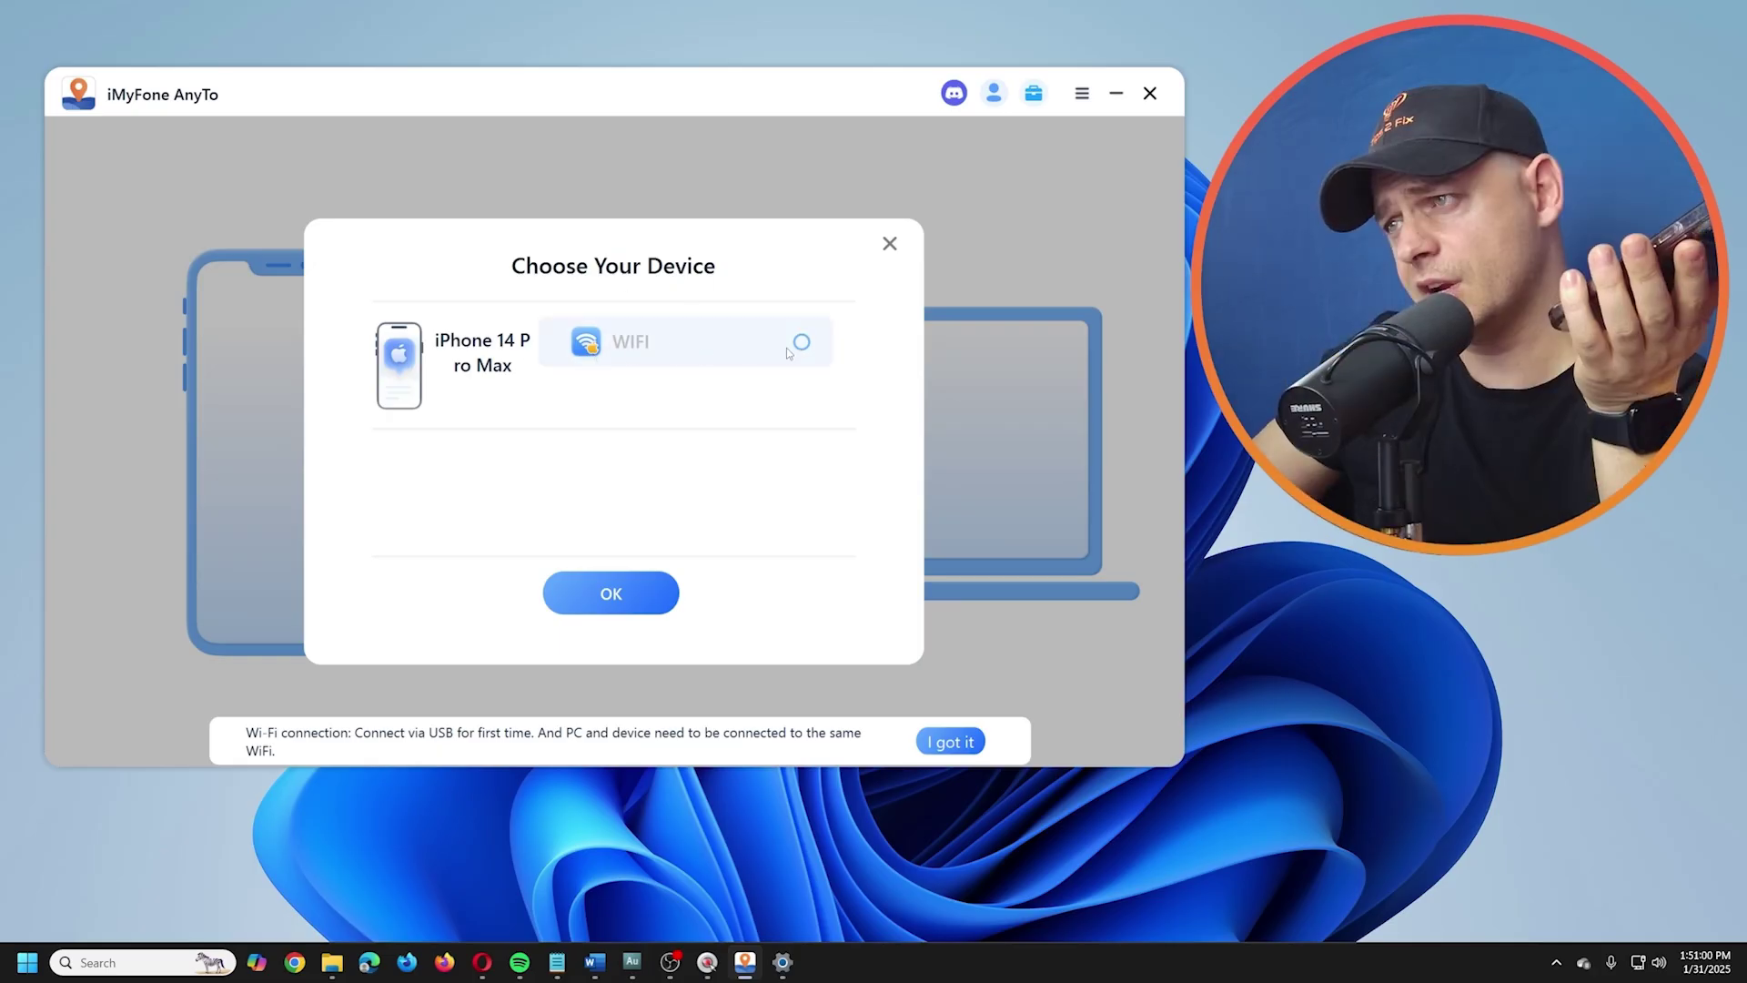
{"action": "left_click", "coordinate": [788, 346]}
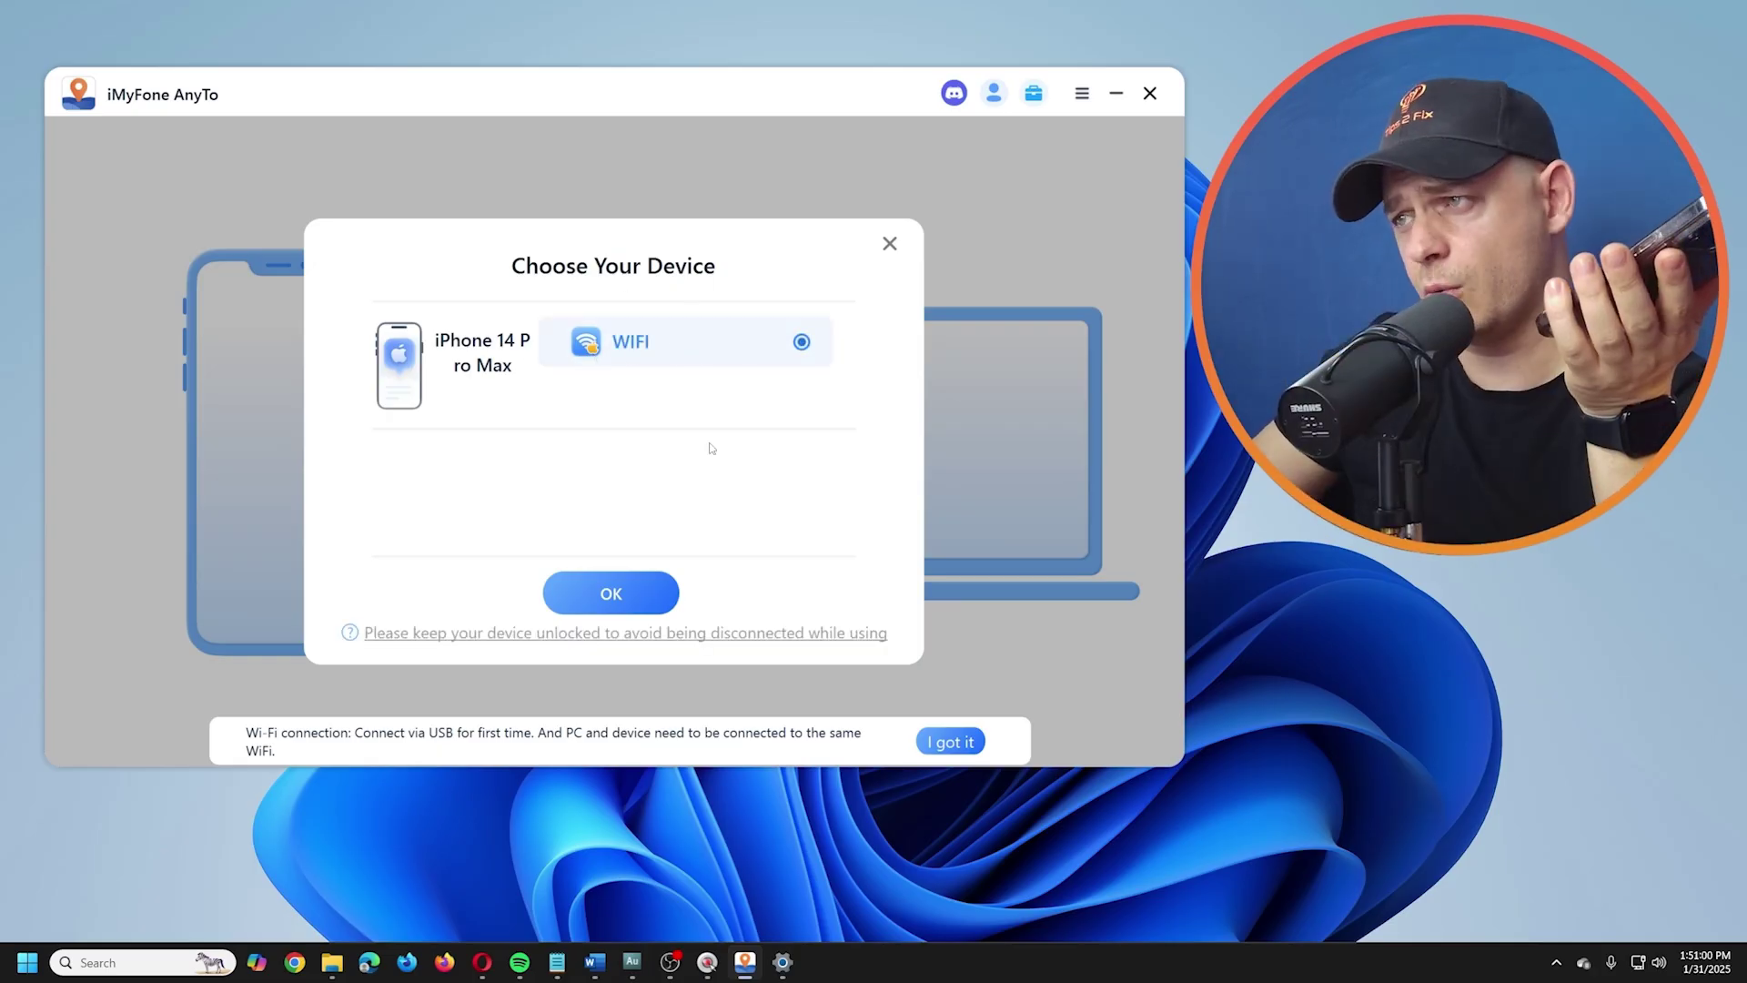
{"action": "left_click", "coordinate": [624, 601]}
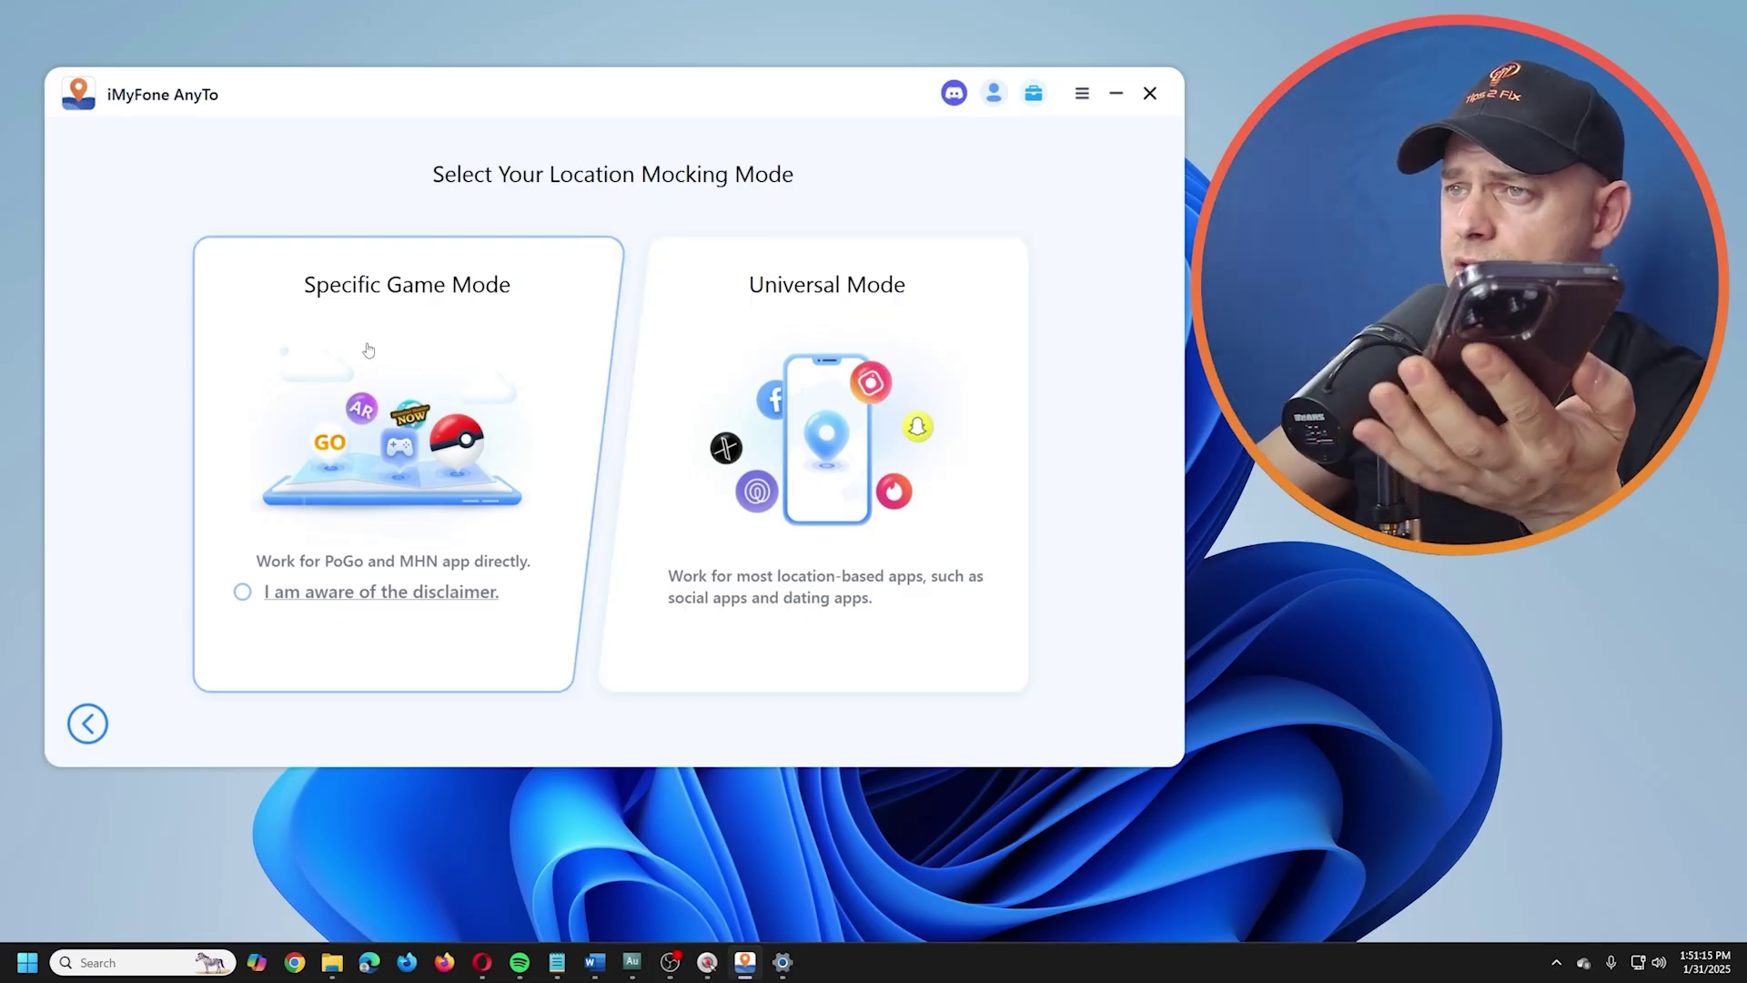
{"action": "left_click", "coordinate": [734, 343]}
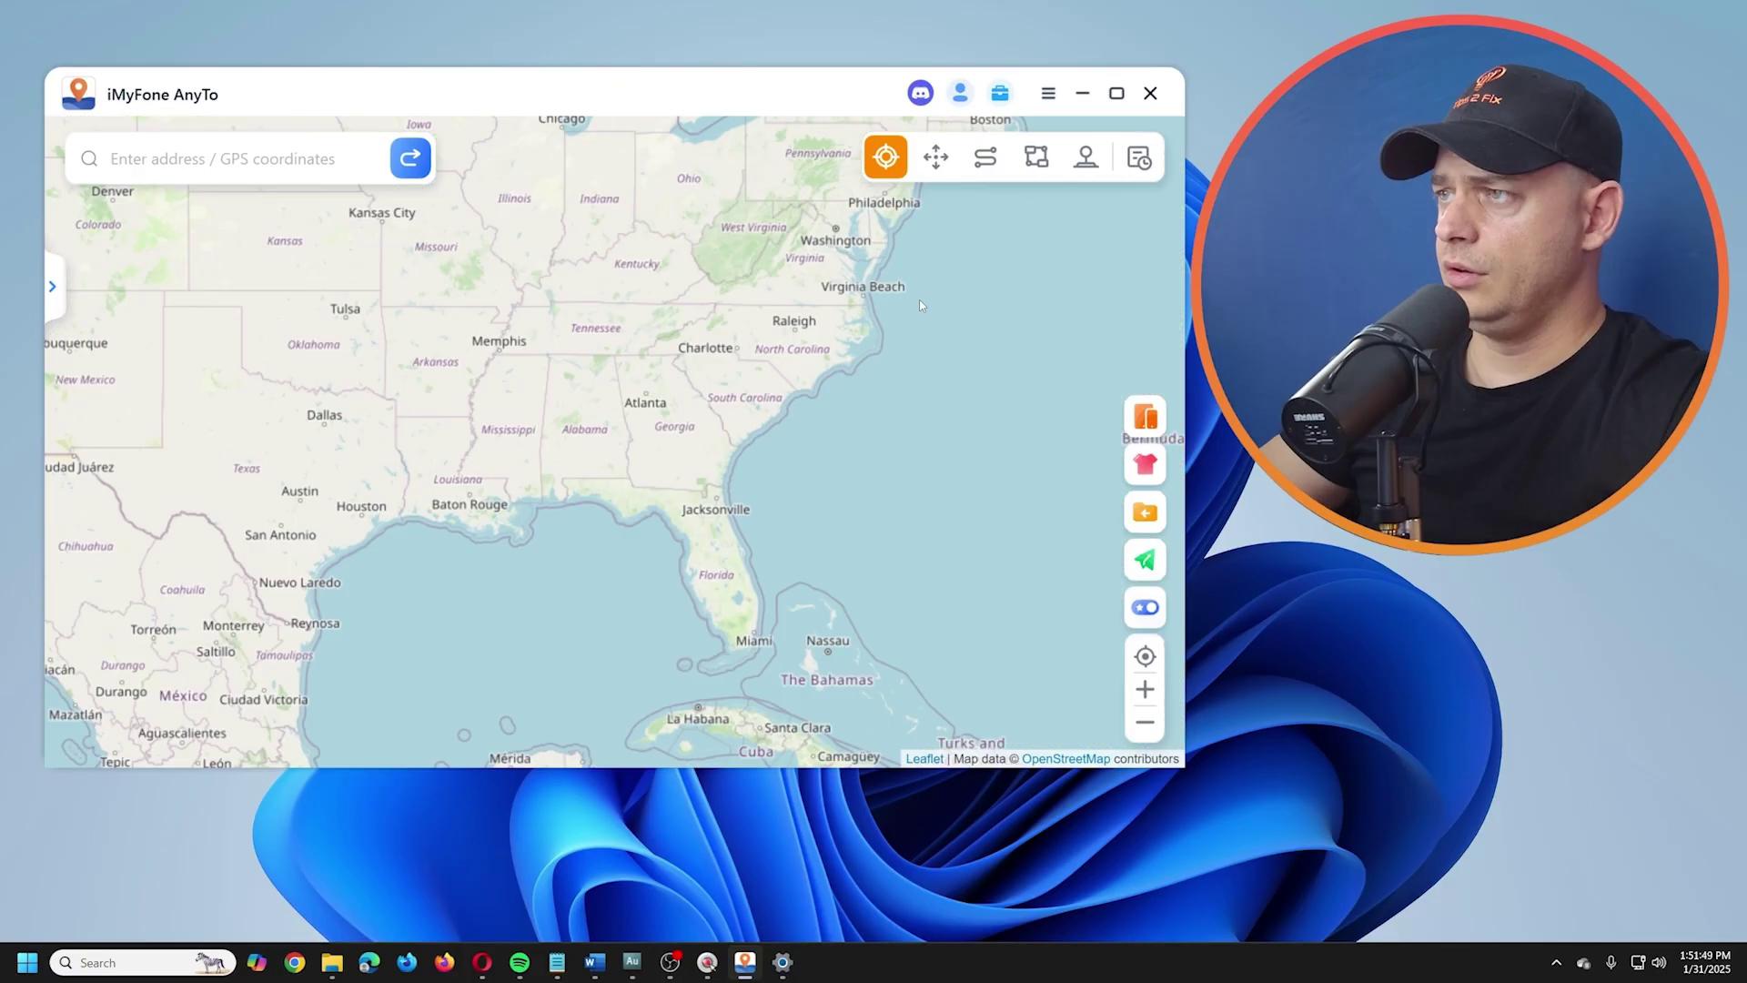
Find New York on the map and teleport the iPhone just west of Manhattan at 40.753499, -74.047852
{"action": "left_click_drag", "start_coordinate": [564, 194], "coordinate": [373, 499]}
{"action": "scroll", "coordinate": [488, 488], "scroll_direction": "up", "scroll_amount": 3}
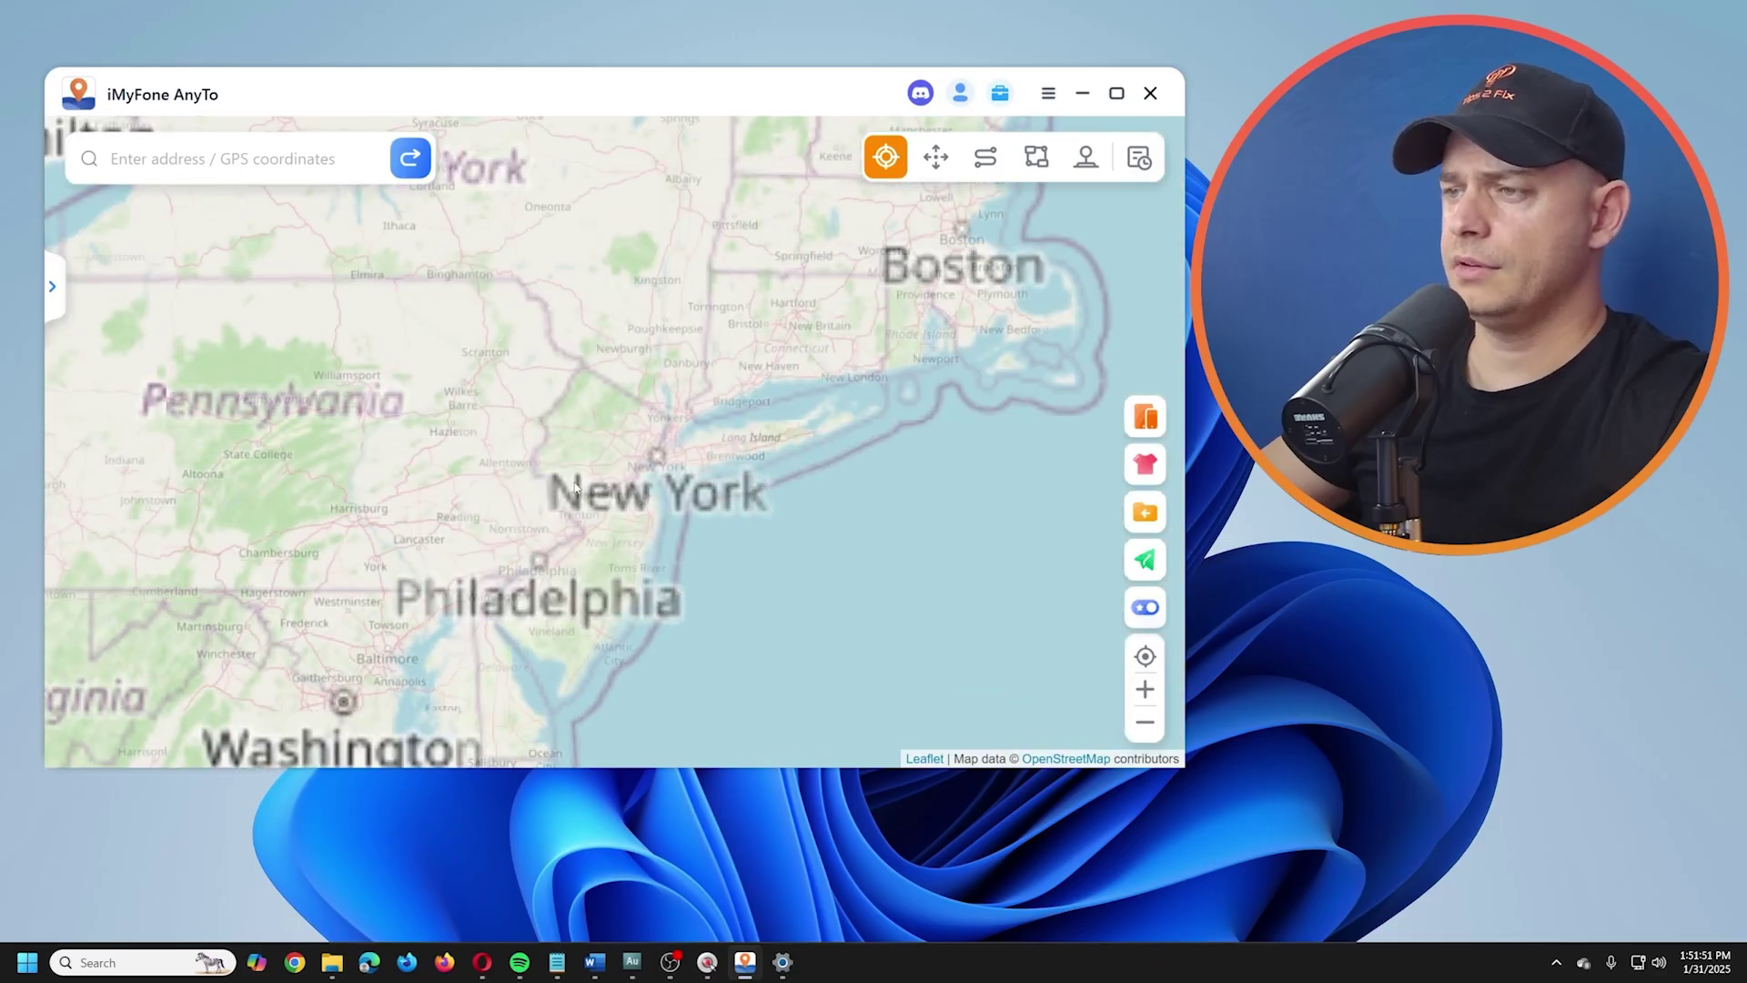
{"action": "left_click", "coordinate": [671, 373]}
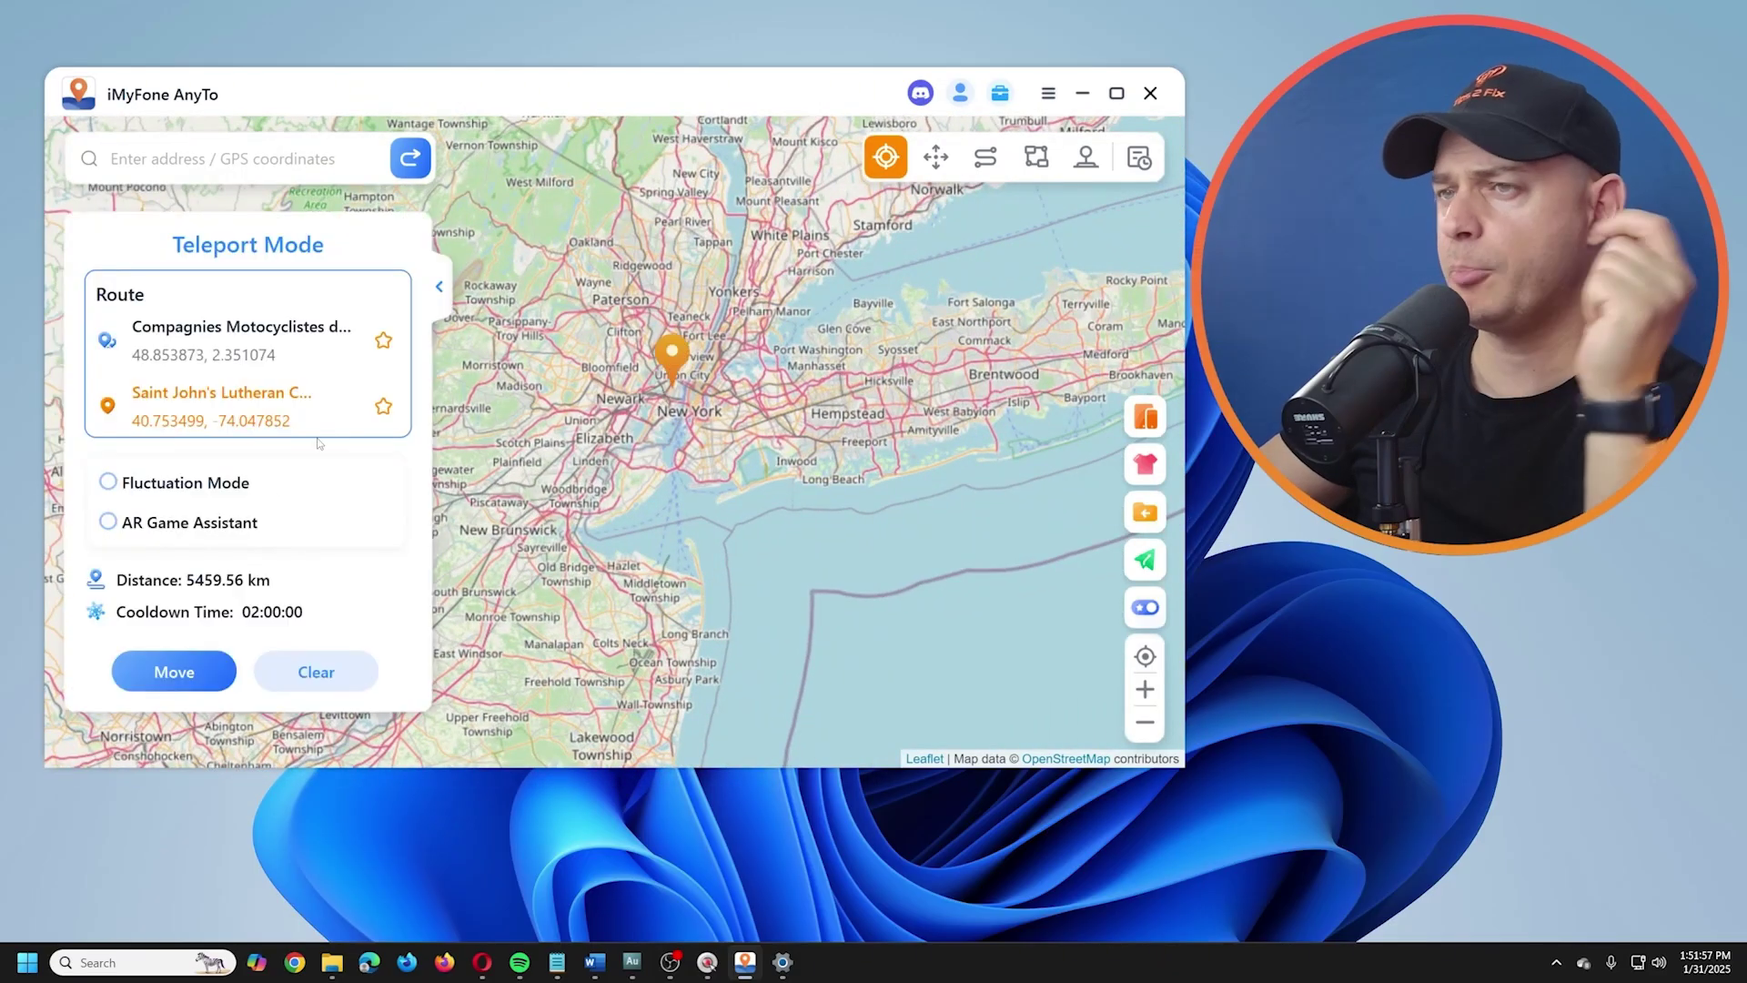
{"action": "left_click", "coordinate": [175, 674]}
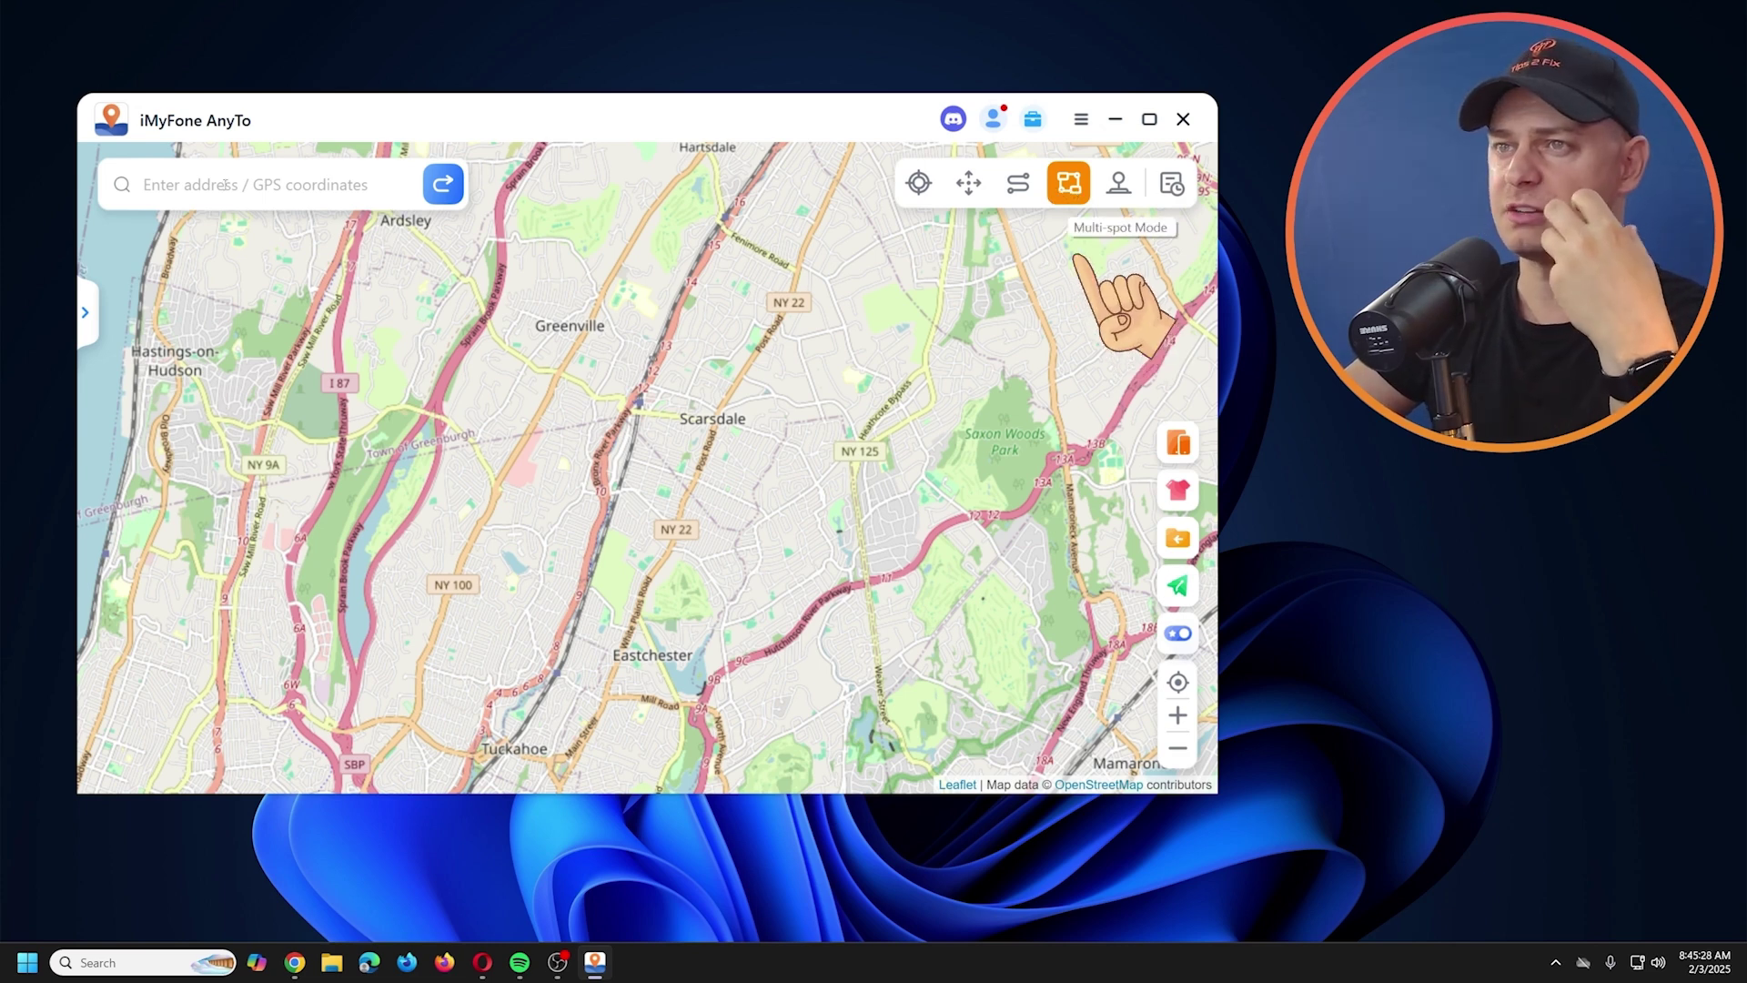
Switch to Teleport Mode and move the iPhone to central Scarsdale at 40.988062, -73.798084
{"action": "left_click", "coordinate": [90, 309]}
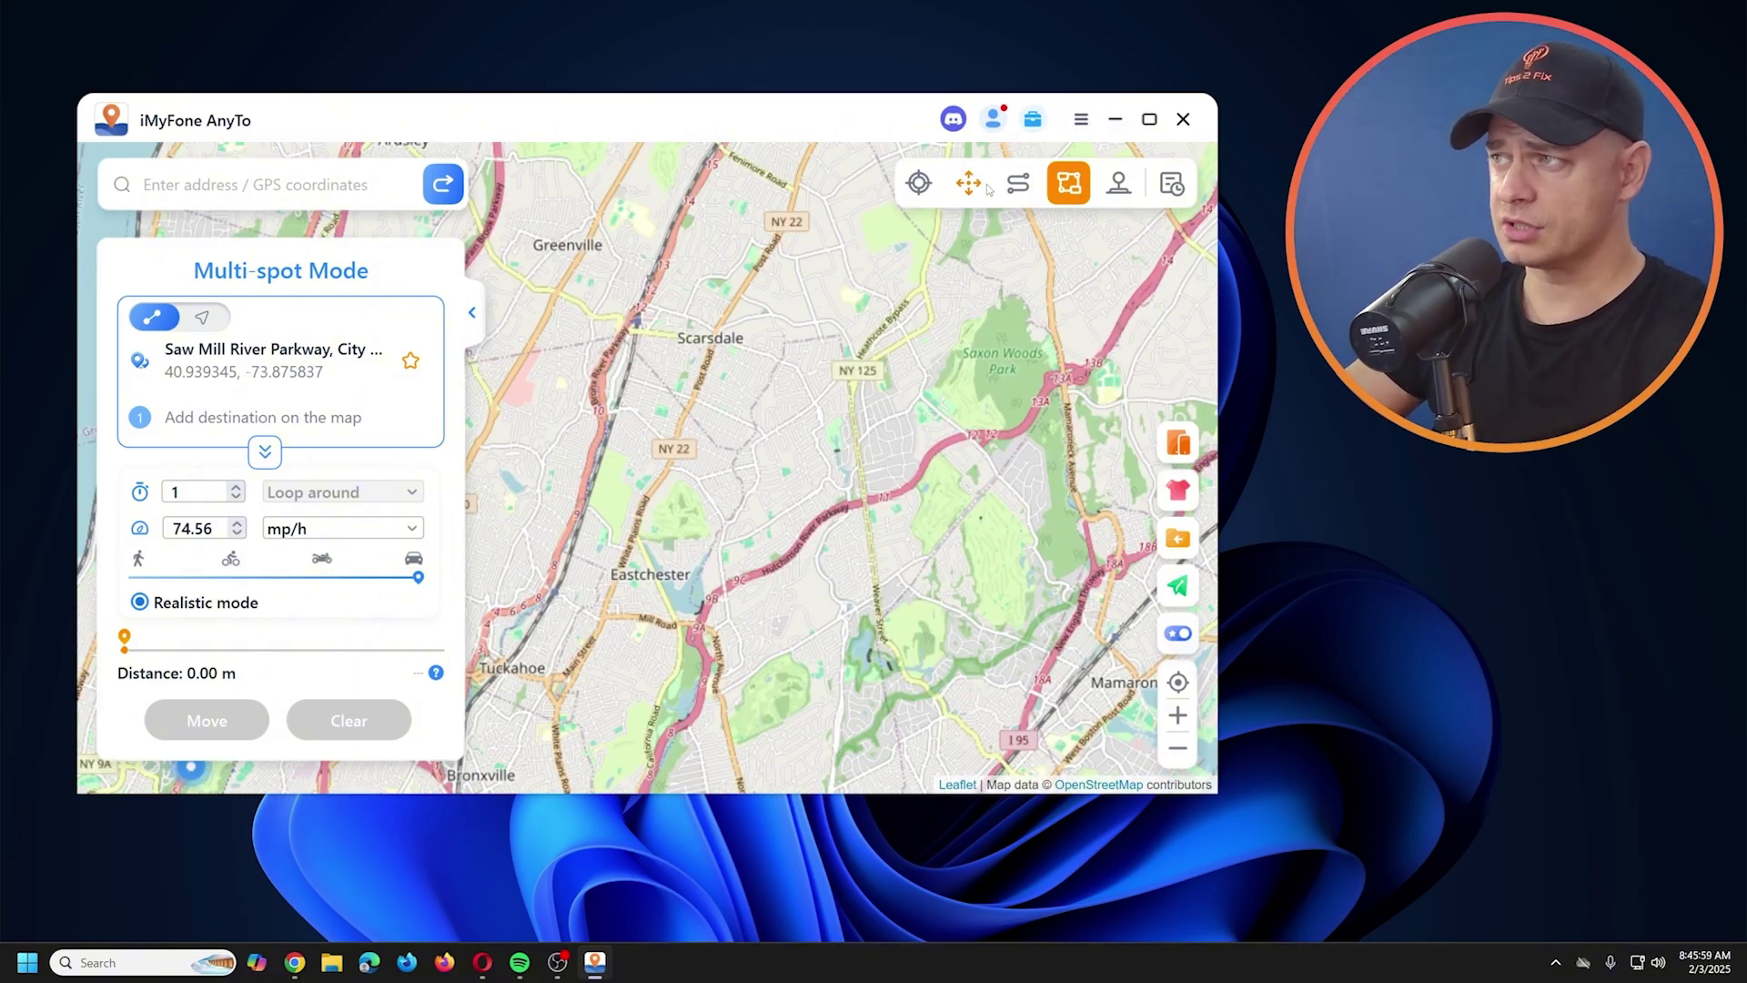
{"action": "left_click", "coordinate": [920, 187]}
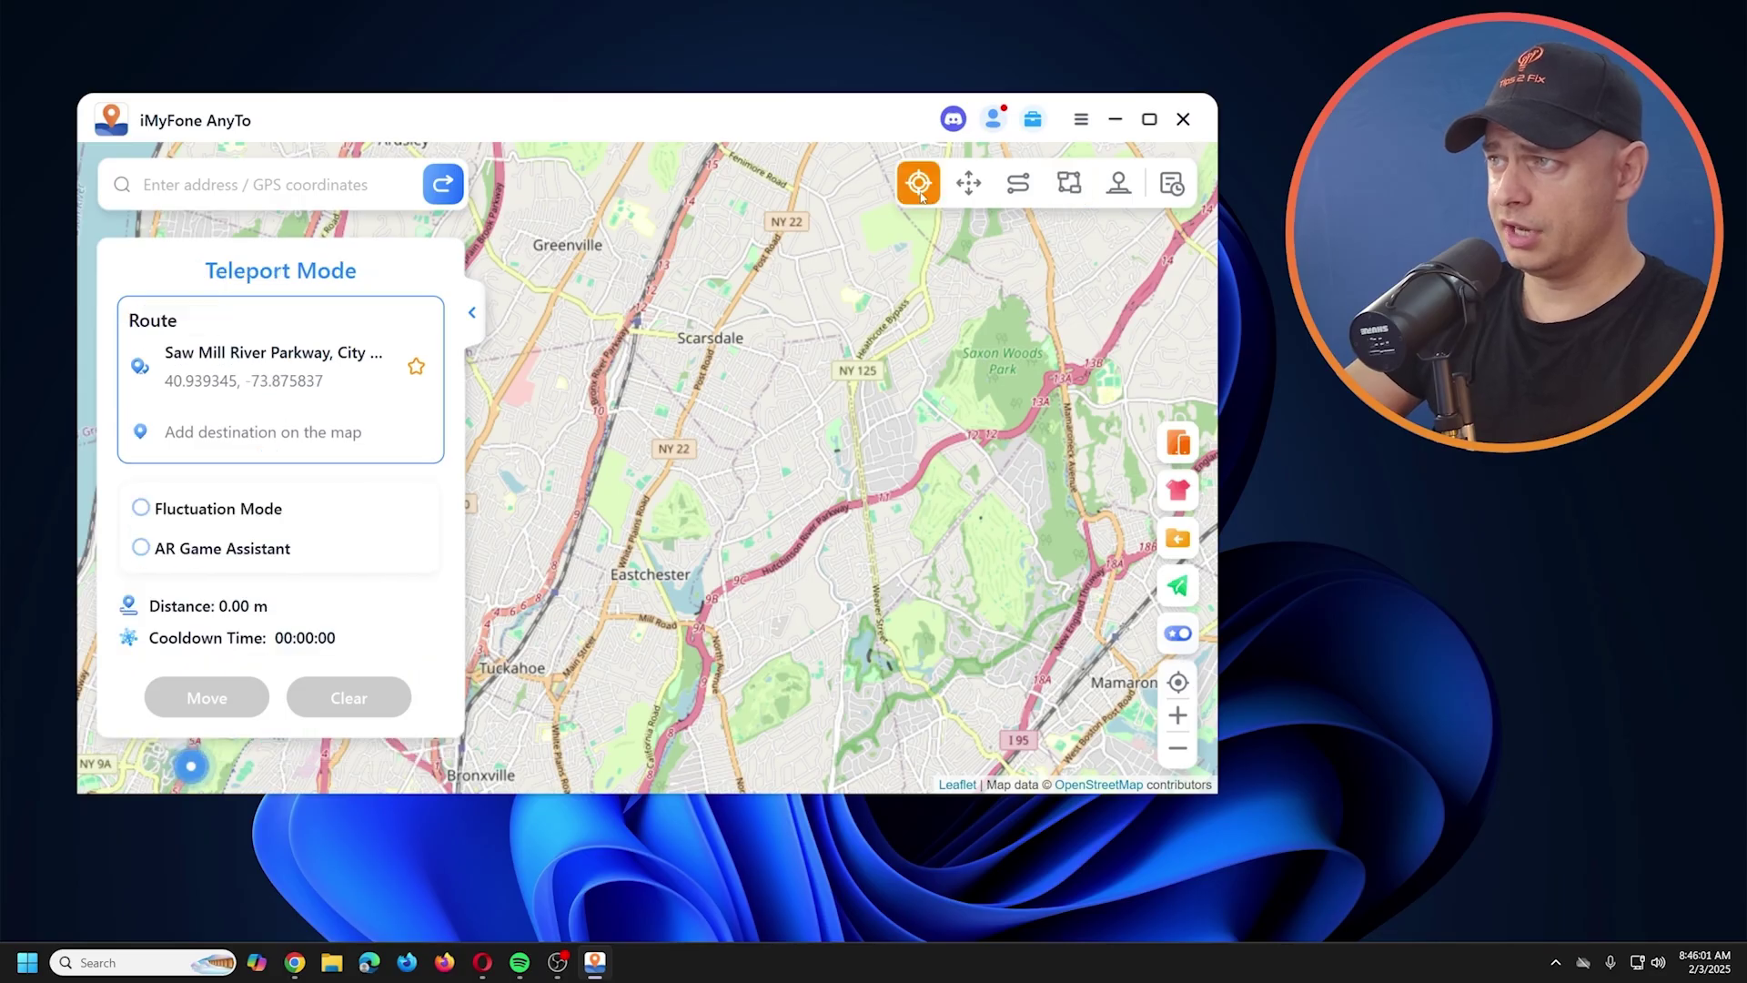
{"action": "left_click", "coordinate": [708, 332]}
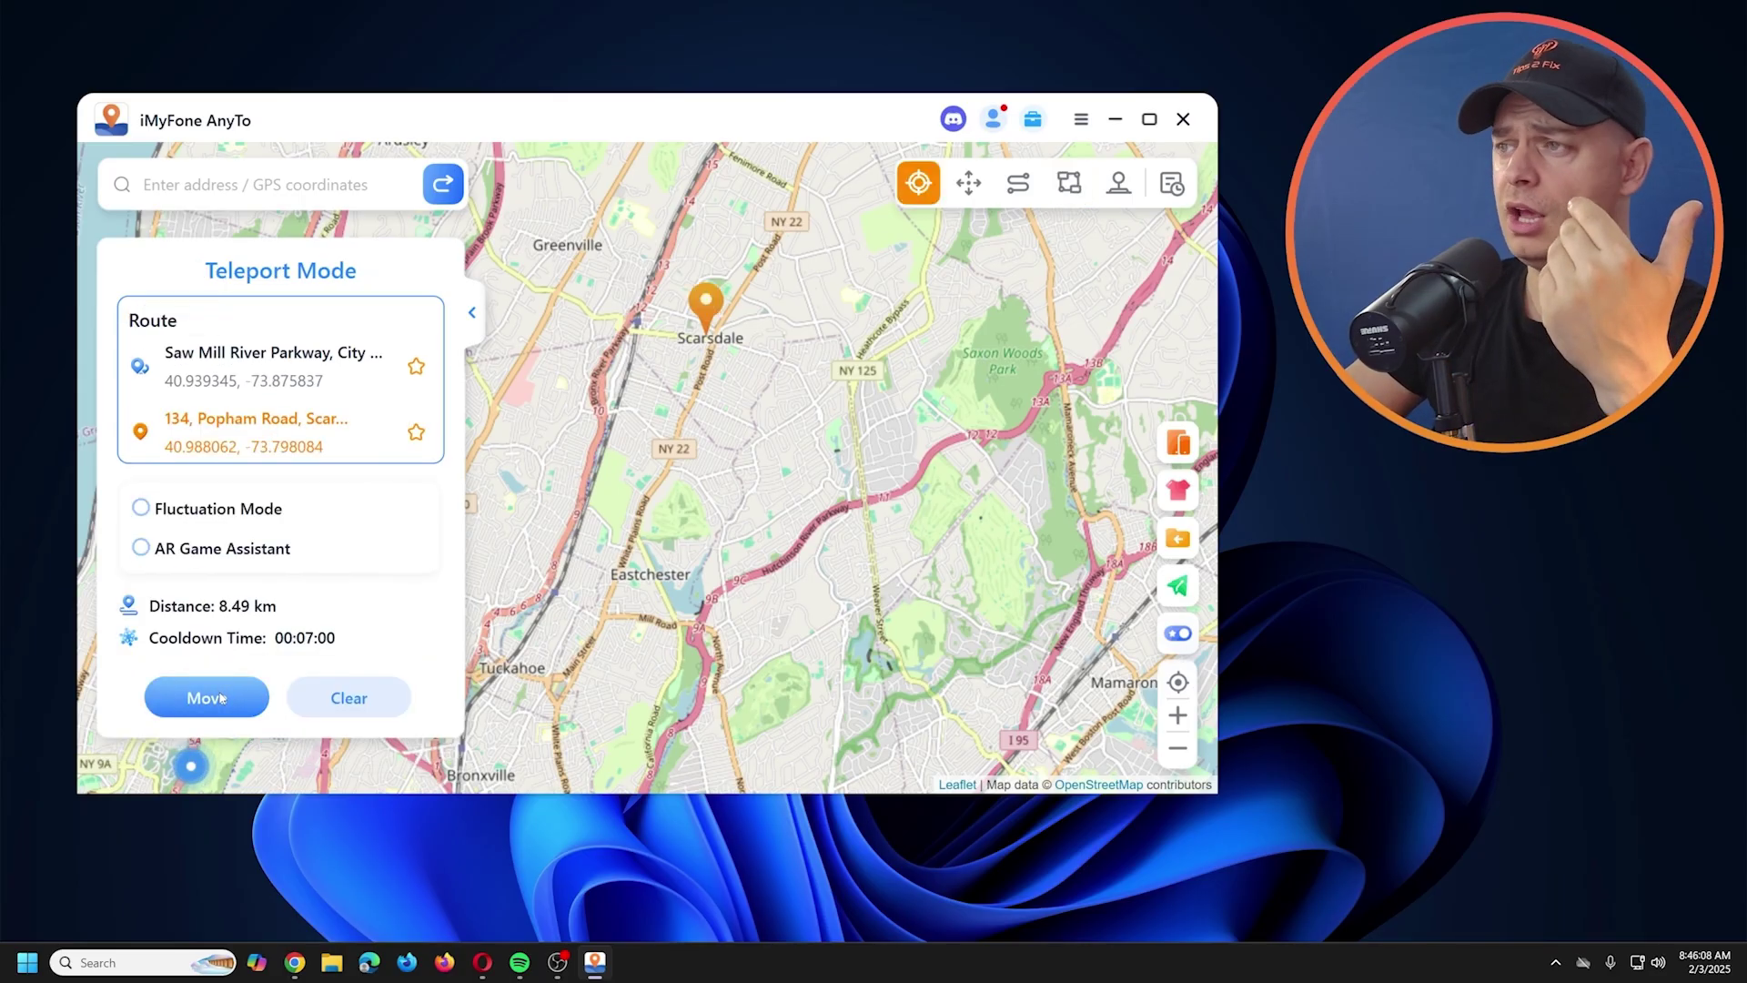
{"action": "left_click", "coordinate": [207, 697]}
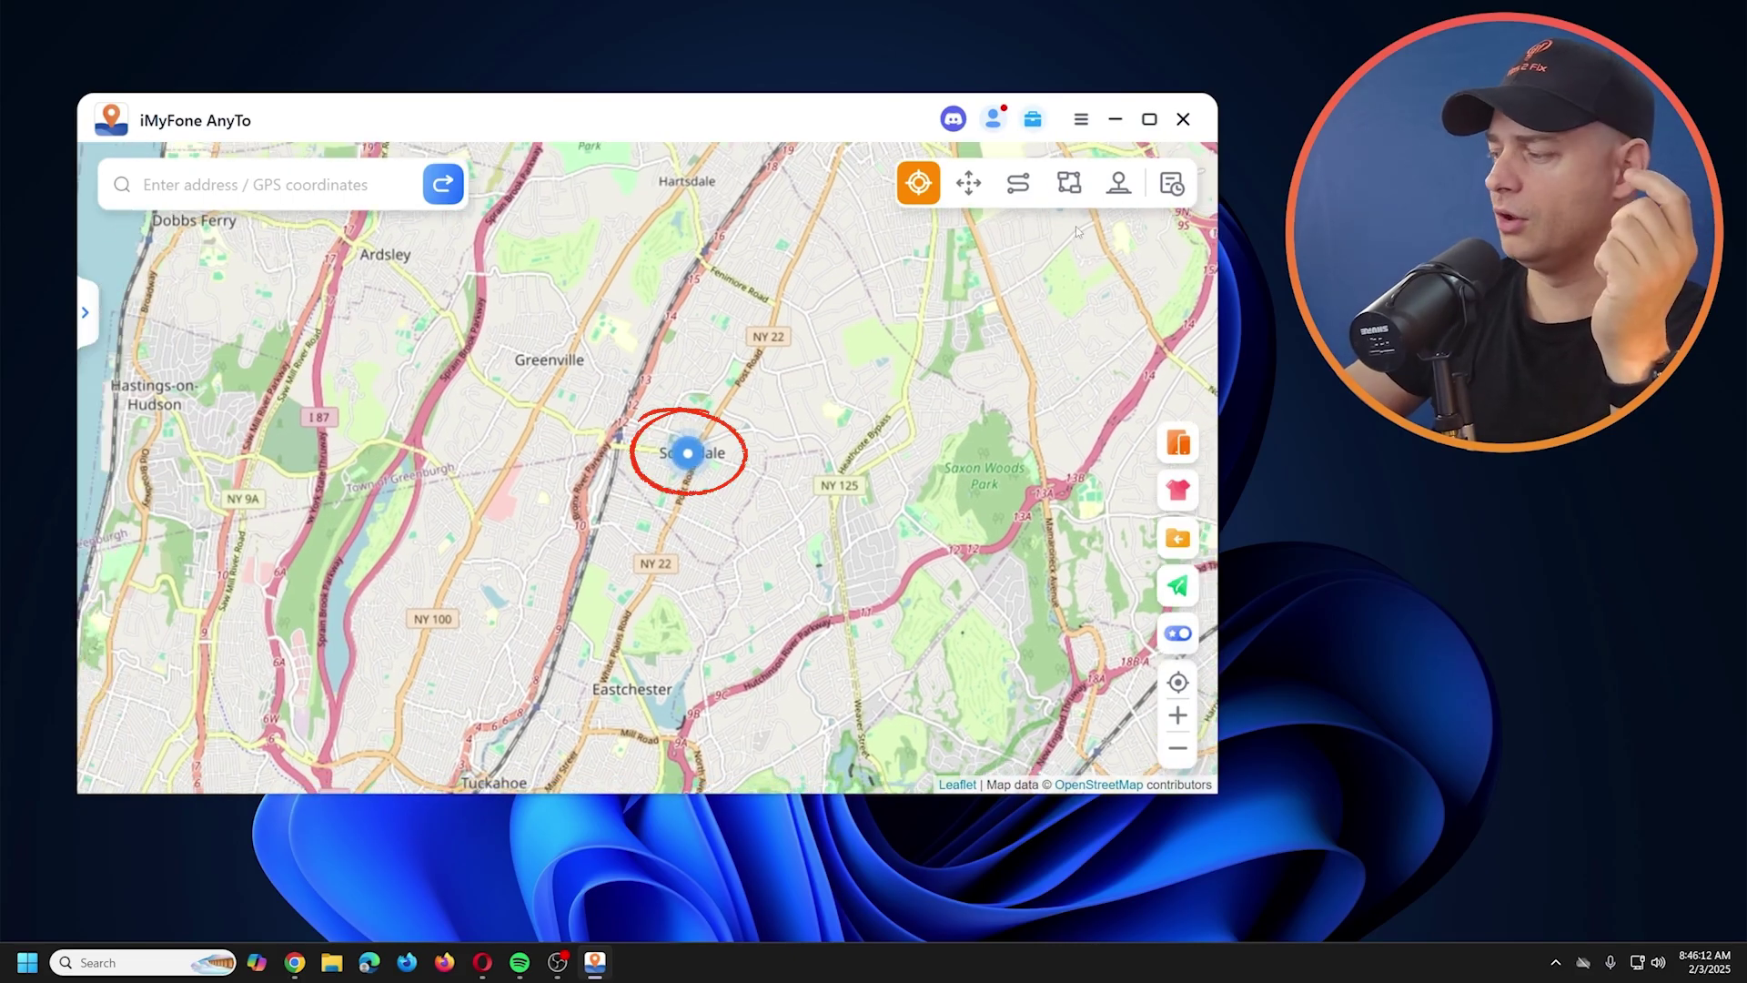
Start a Multi-spot route with Navigation Mode from Scarsdale and add Yonkers as the first stop at 40.934265, -73.899879
{"action": "left_click", "coordinate": [1070, 182]}
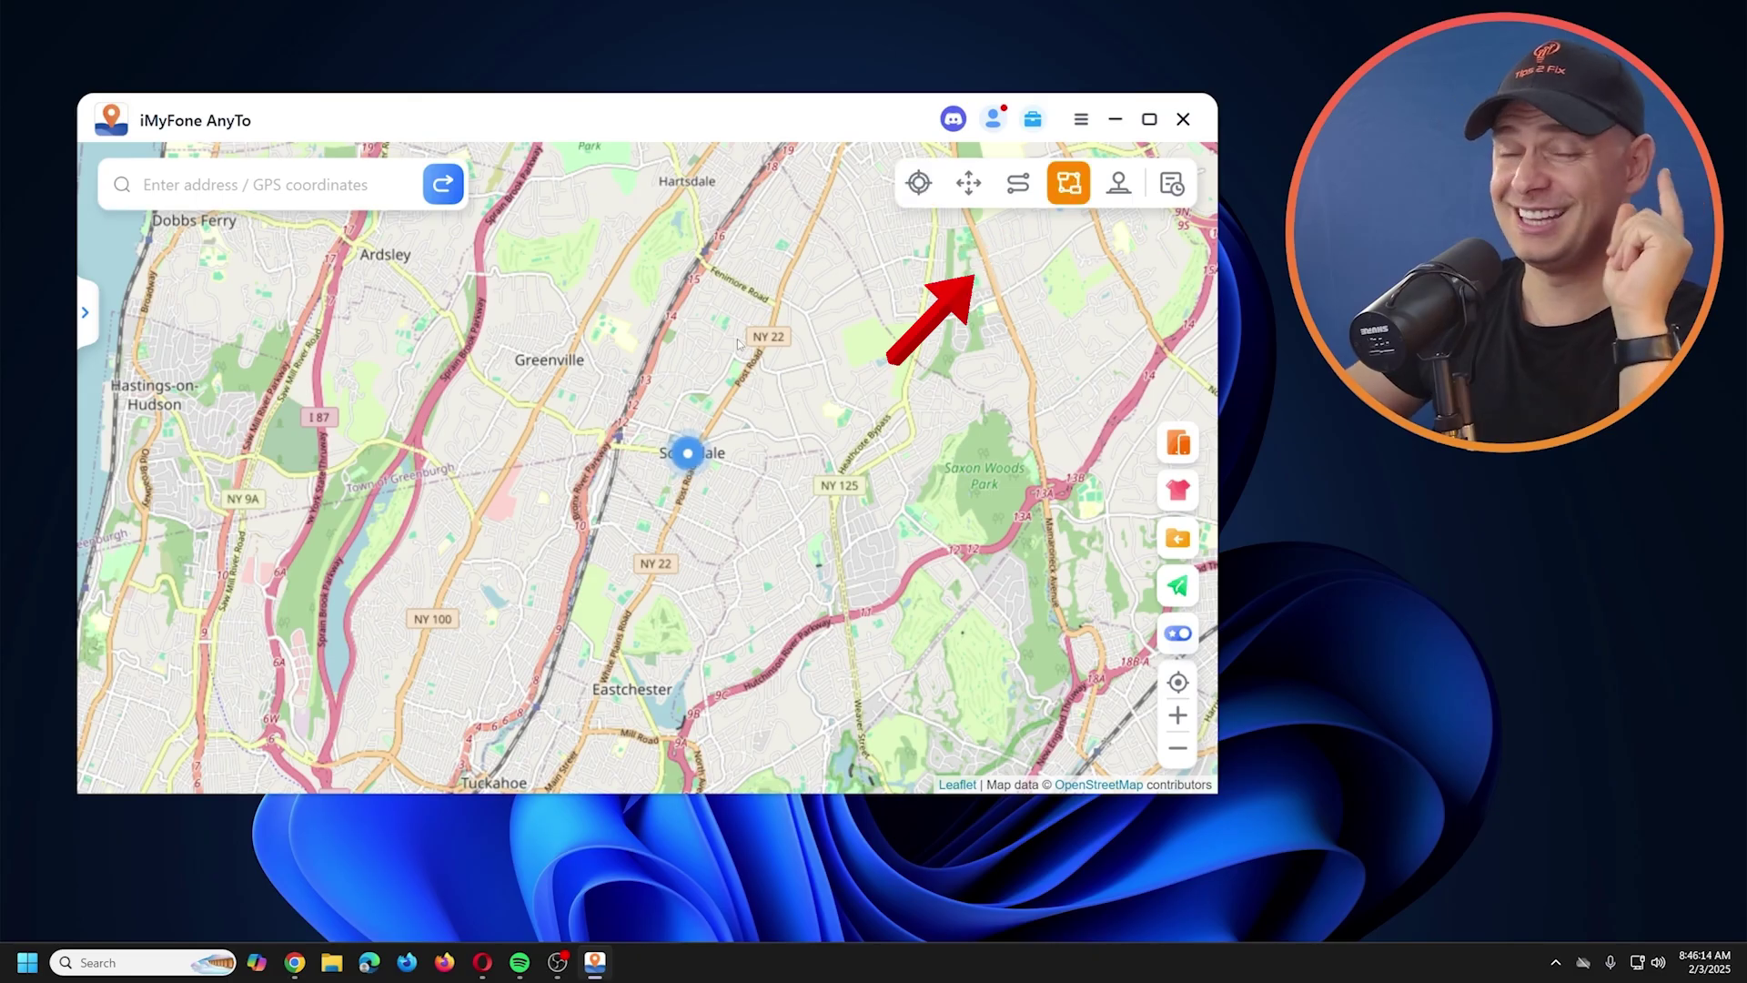
{"action": "left_click_drag", "start_coordinate": [571, 427], "coordinate": [713, 381]}
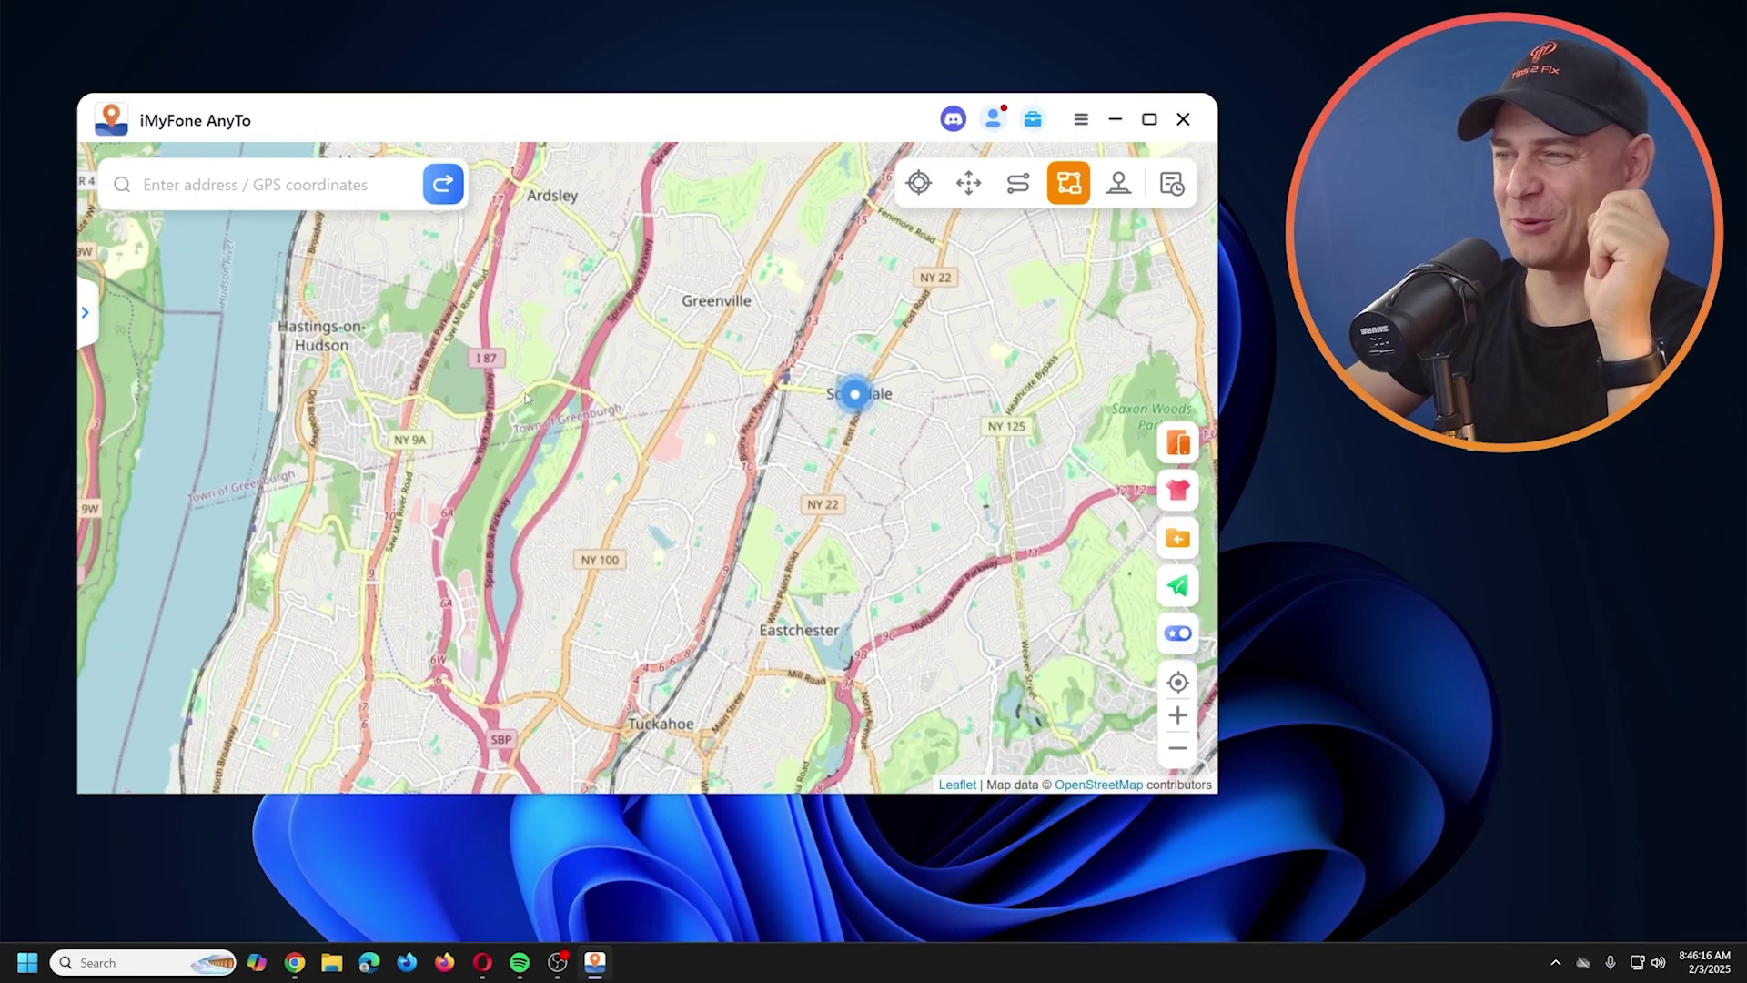
{"action": "scroll", "coordinate": [687, 467], "scroll_direction": "down", "scroll_amount": 1}
{"action": "left_click_drag", "start_coordinate": [667, 474], "coordinate": [708, 391]}
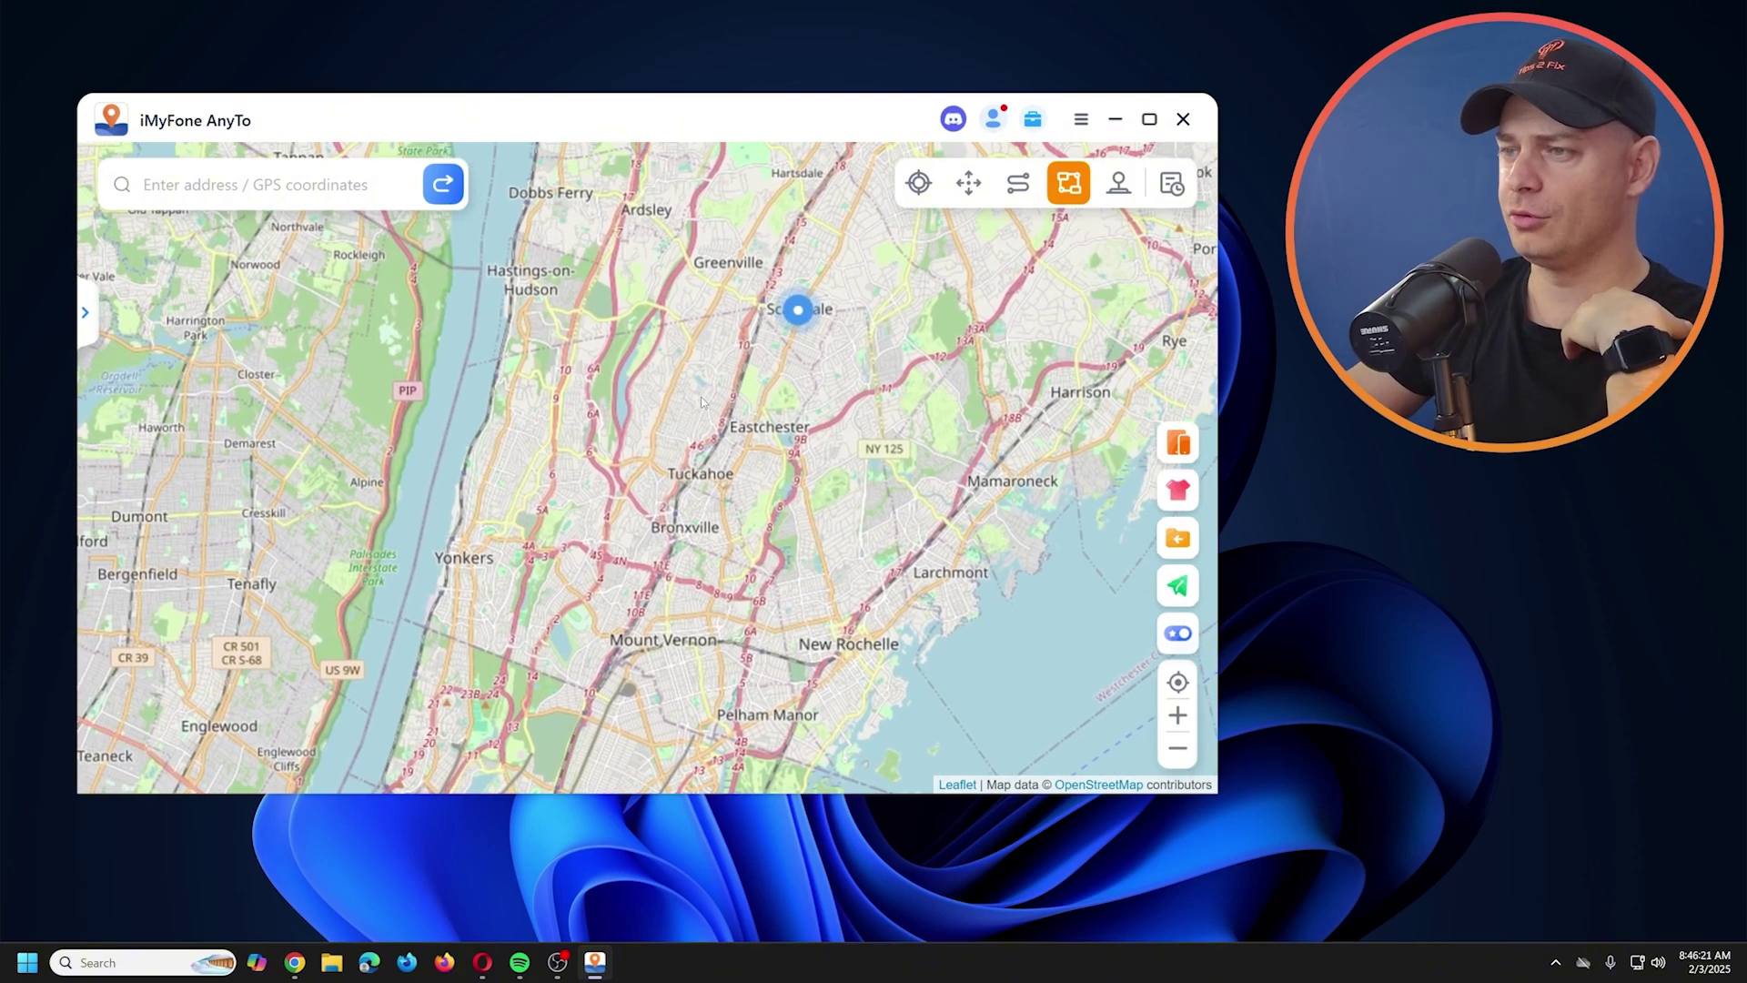
{"action": "left_click", "coordinate": [85, 312]}
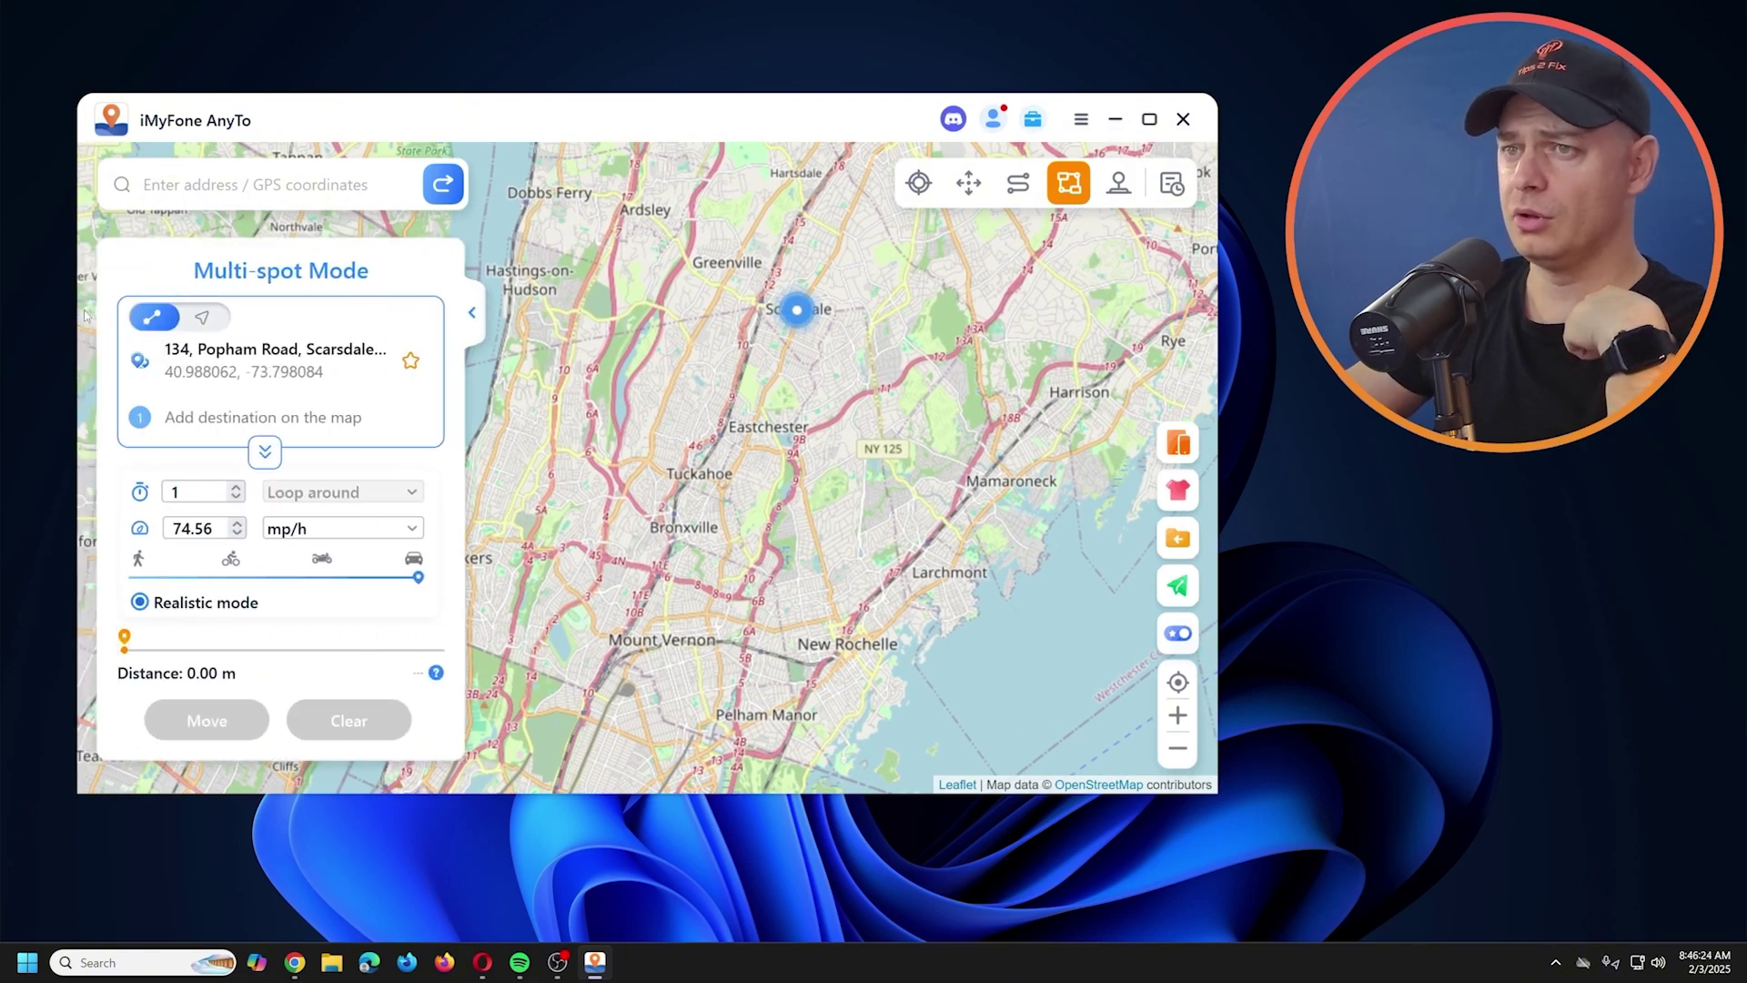
{"action": "left_click", "coordinate": [204, 317]}
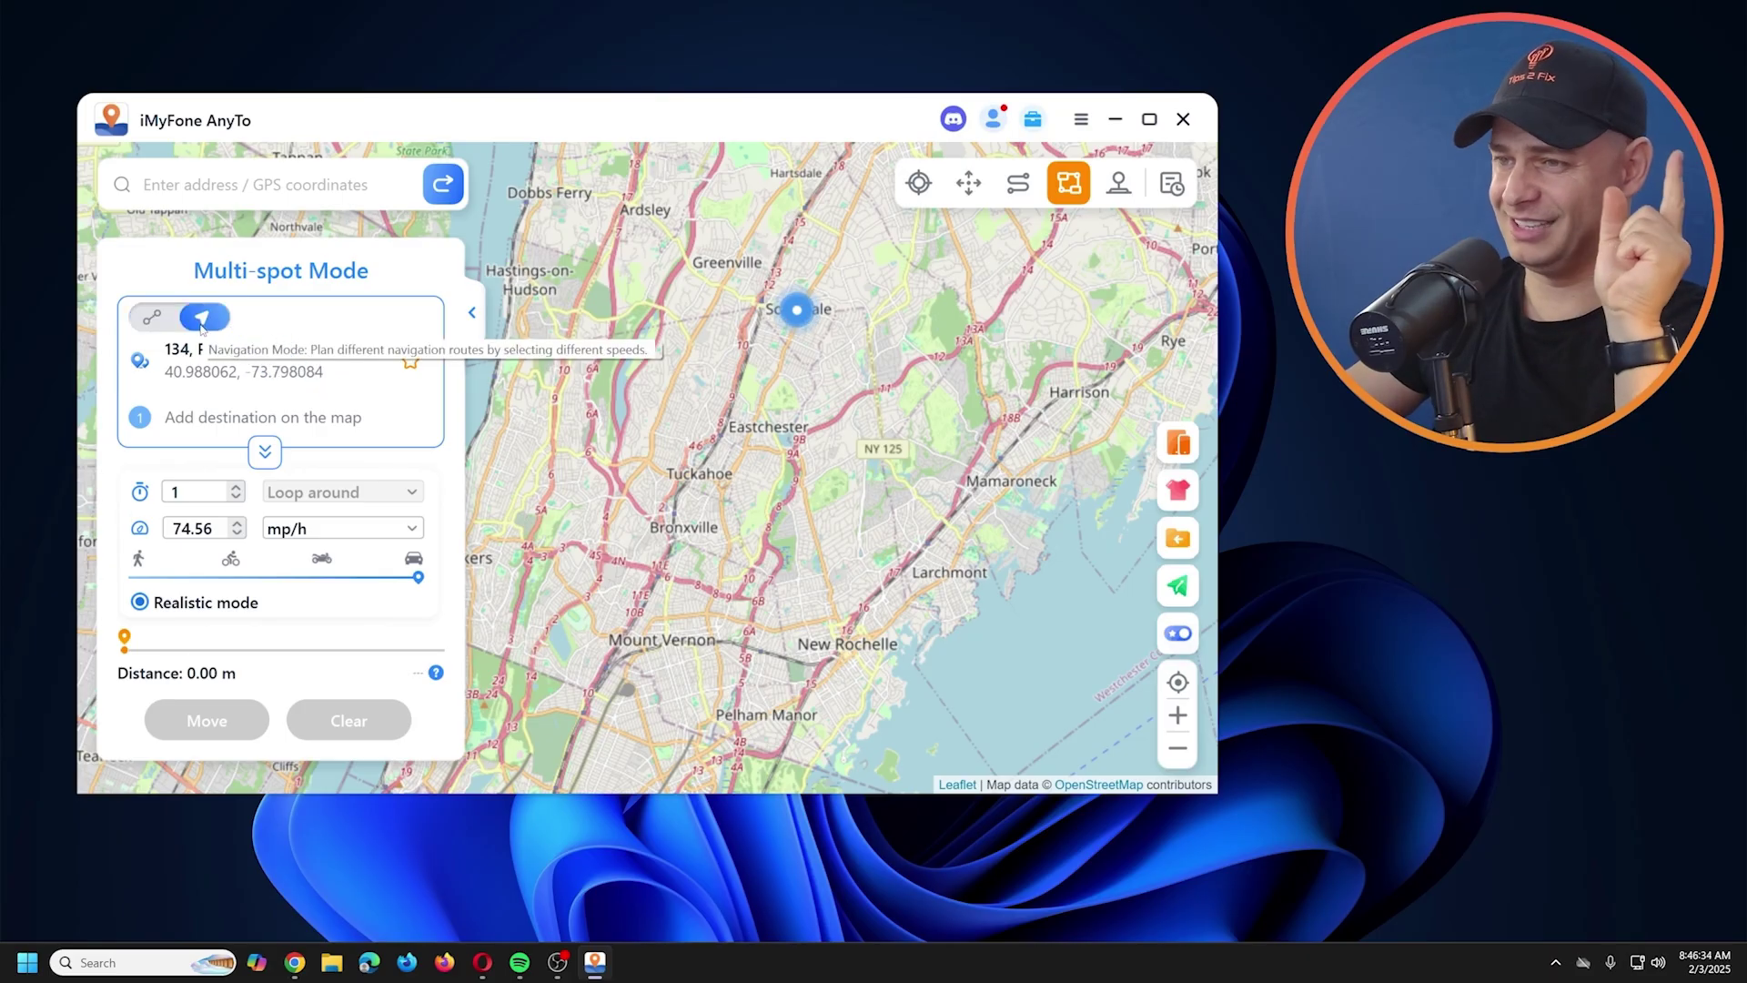
{"action": "left_click", "coordinate": [463, 546]}
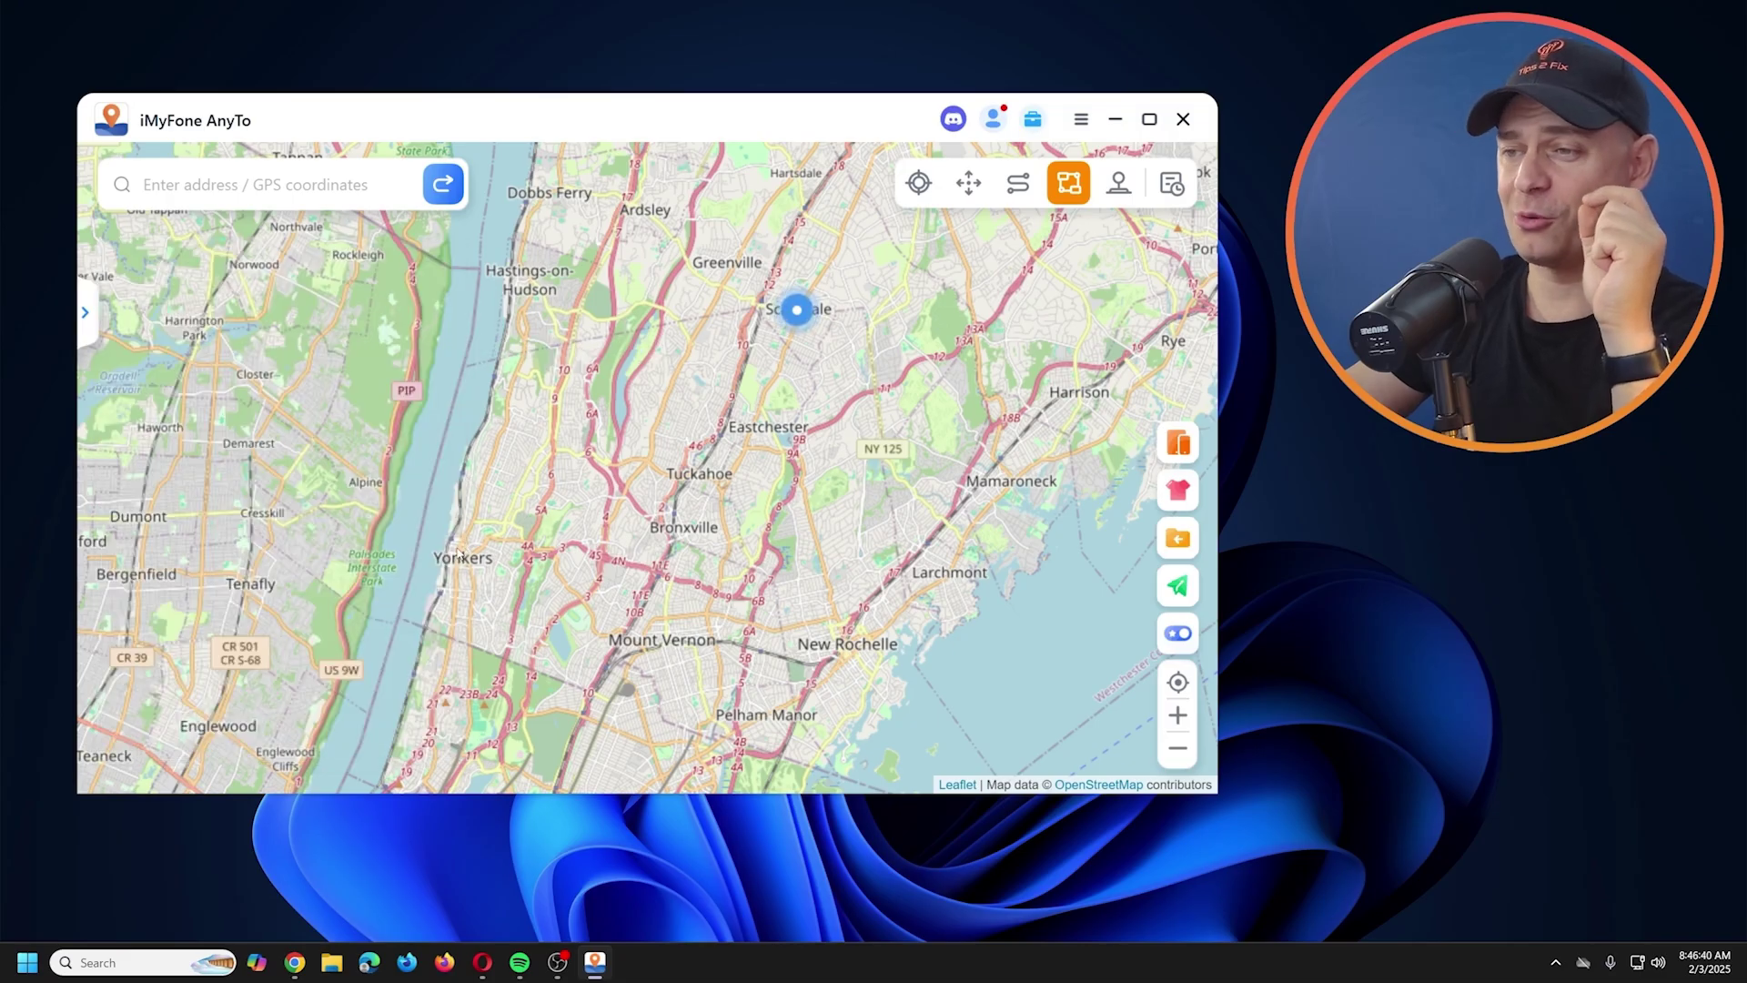
{"action": "left_click", "coordinate": [462, 551]}
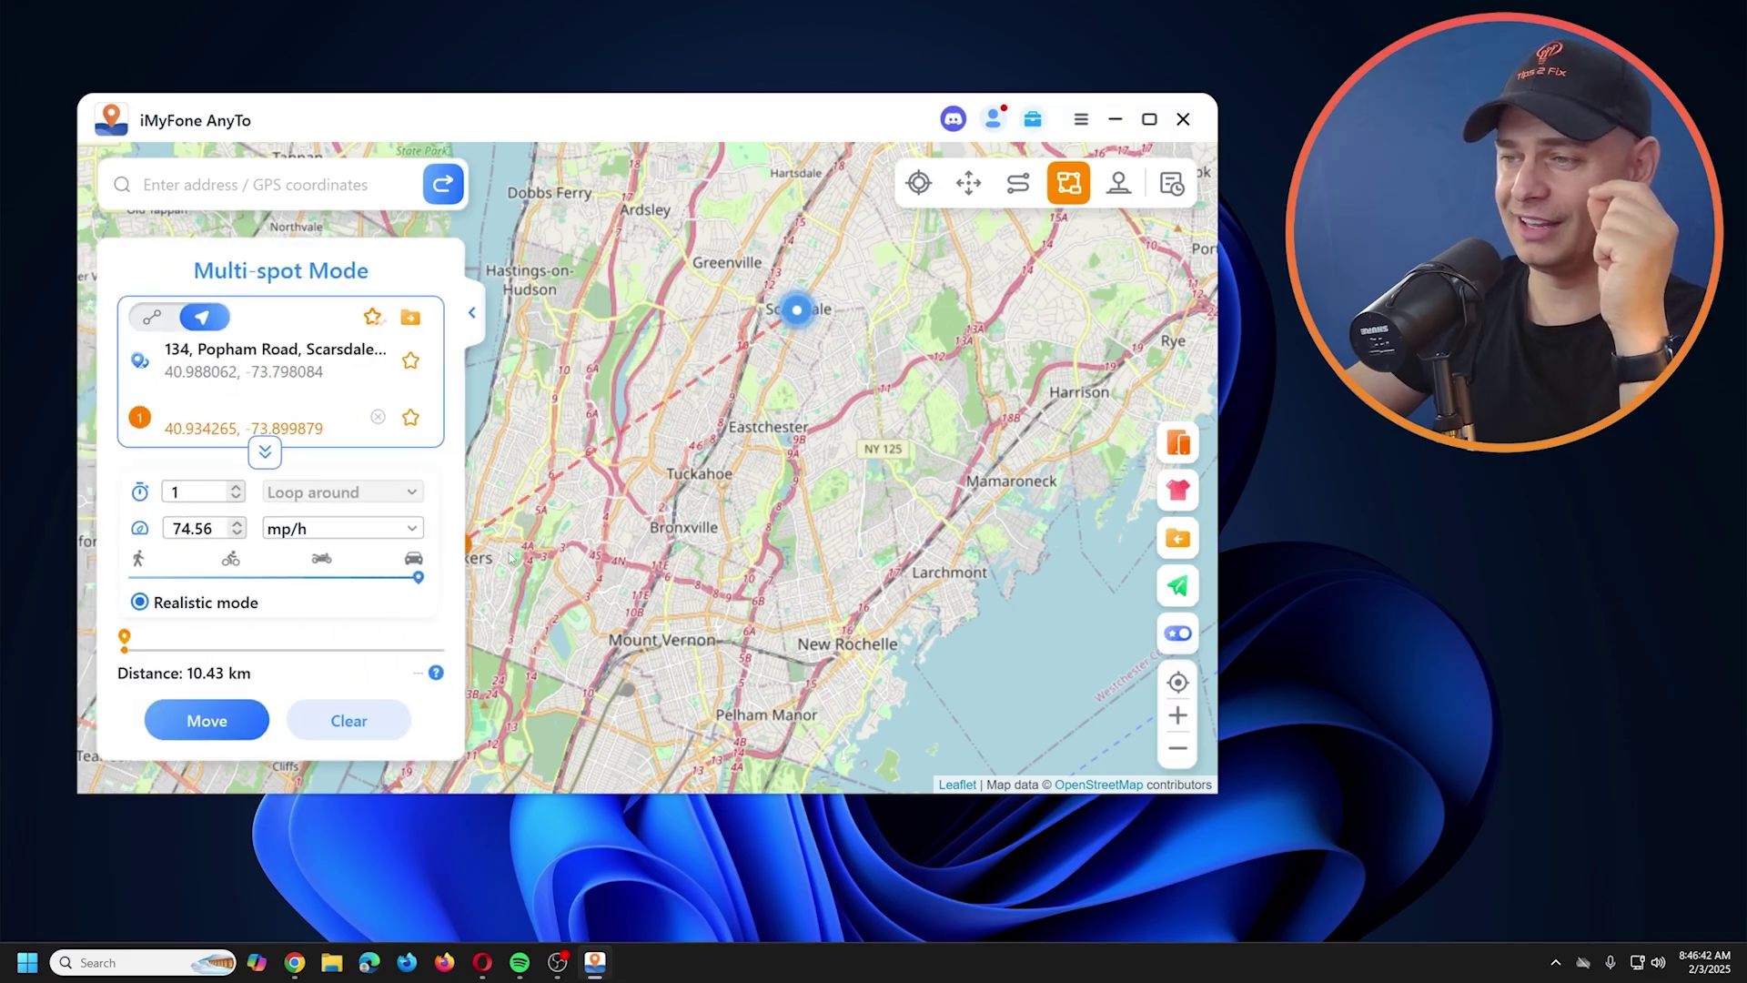
Add Grand Central Terminal in Midtown Manhattan as the second stop at 40.753629, -73.976612
{"action": "left_click_drag", "start_coordinate": [510, 557], "coordinate": [728, 291]}
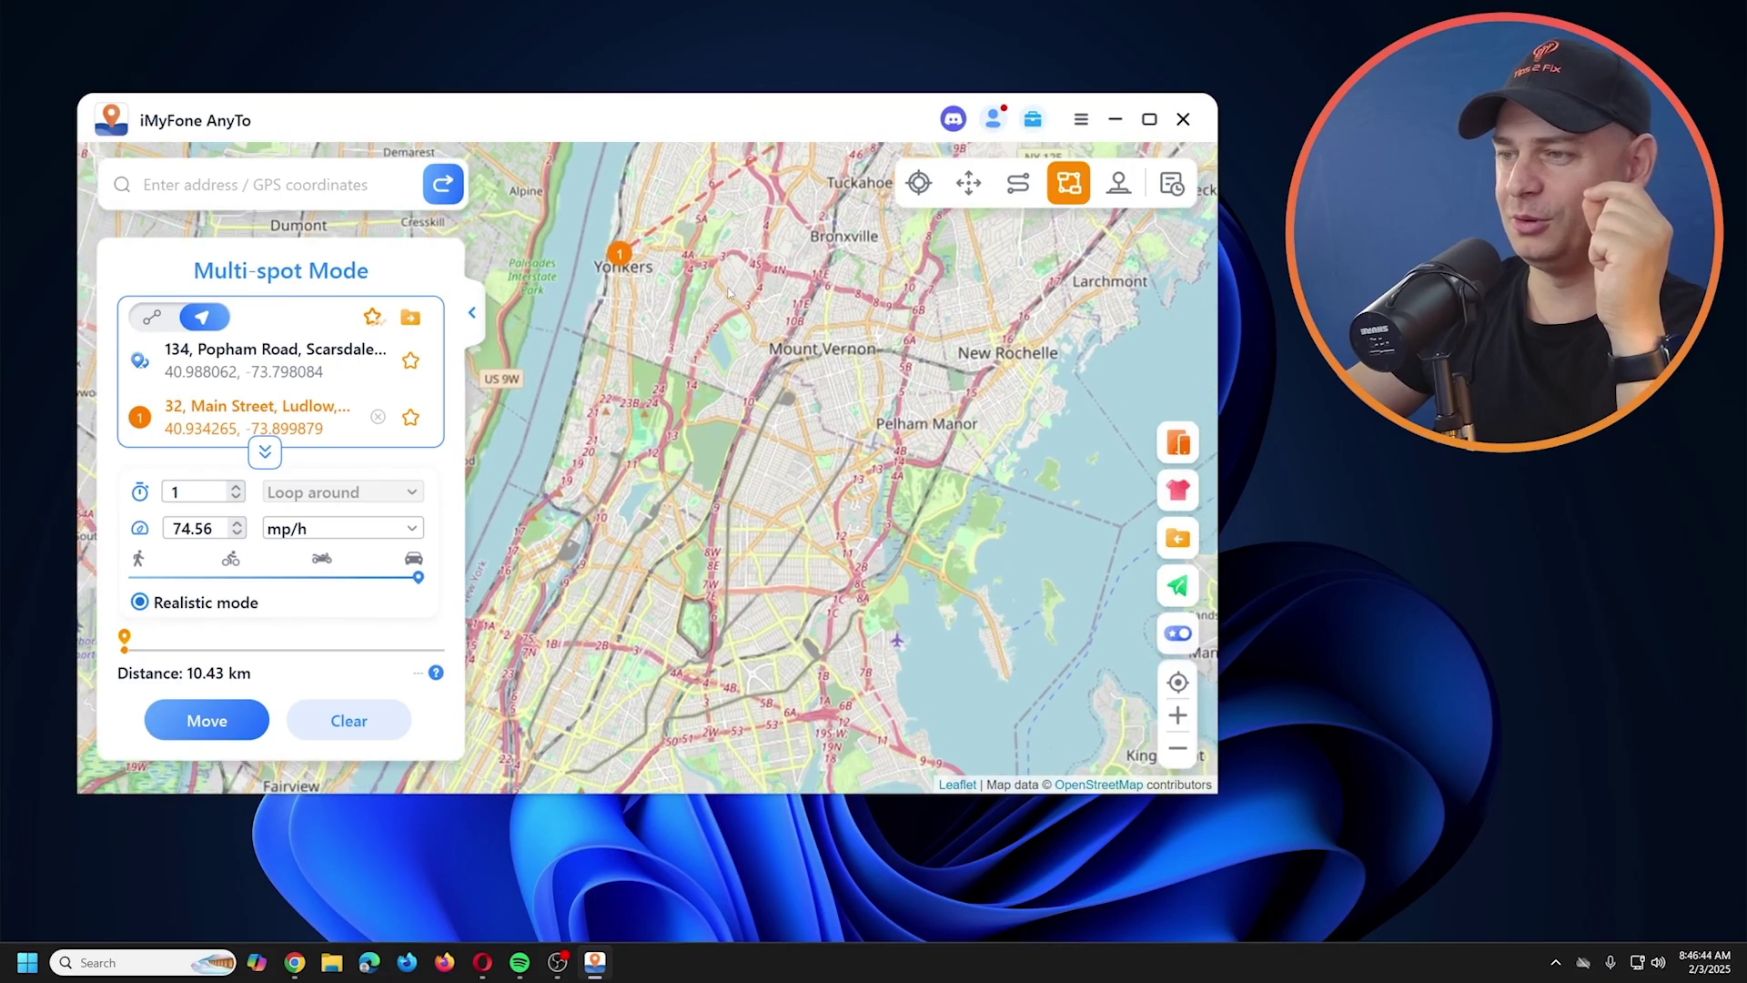
{"action": "left_click_drag", "start_coordinate": [618, 529], "coordinate": [800, 254]}
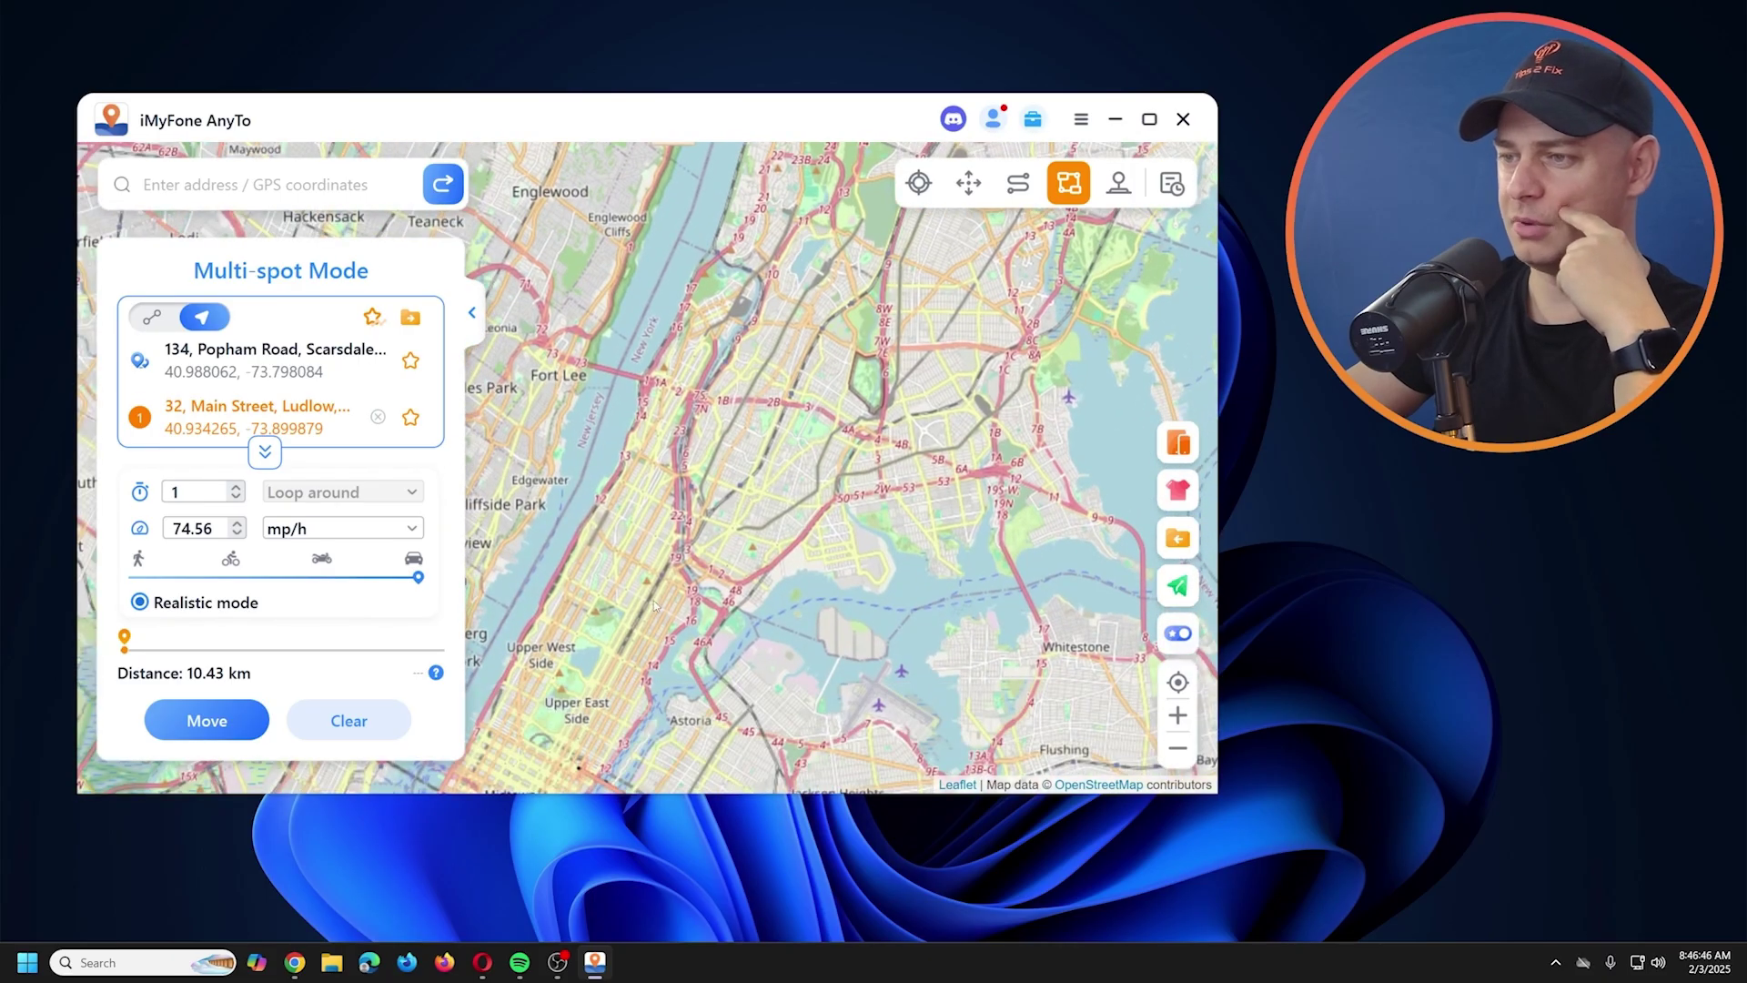
{"action": "left_click_drag", "start_coordinate": [693, 516], "coordinate": [661, 453]}
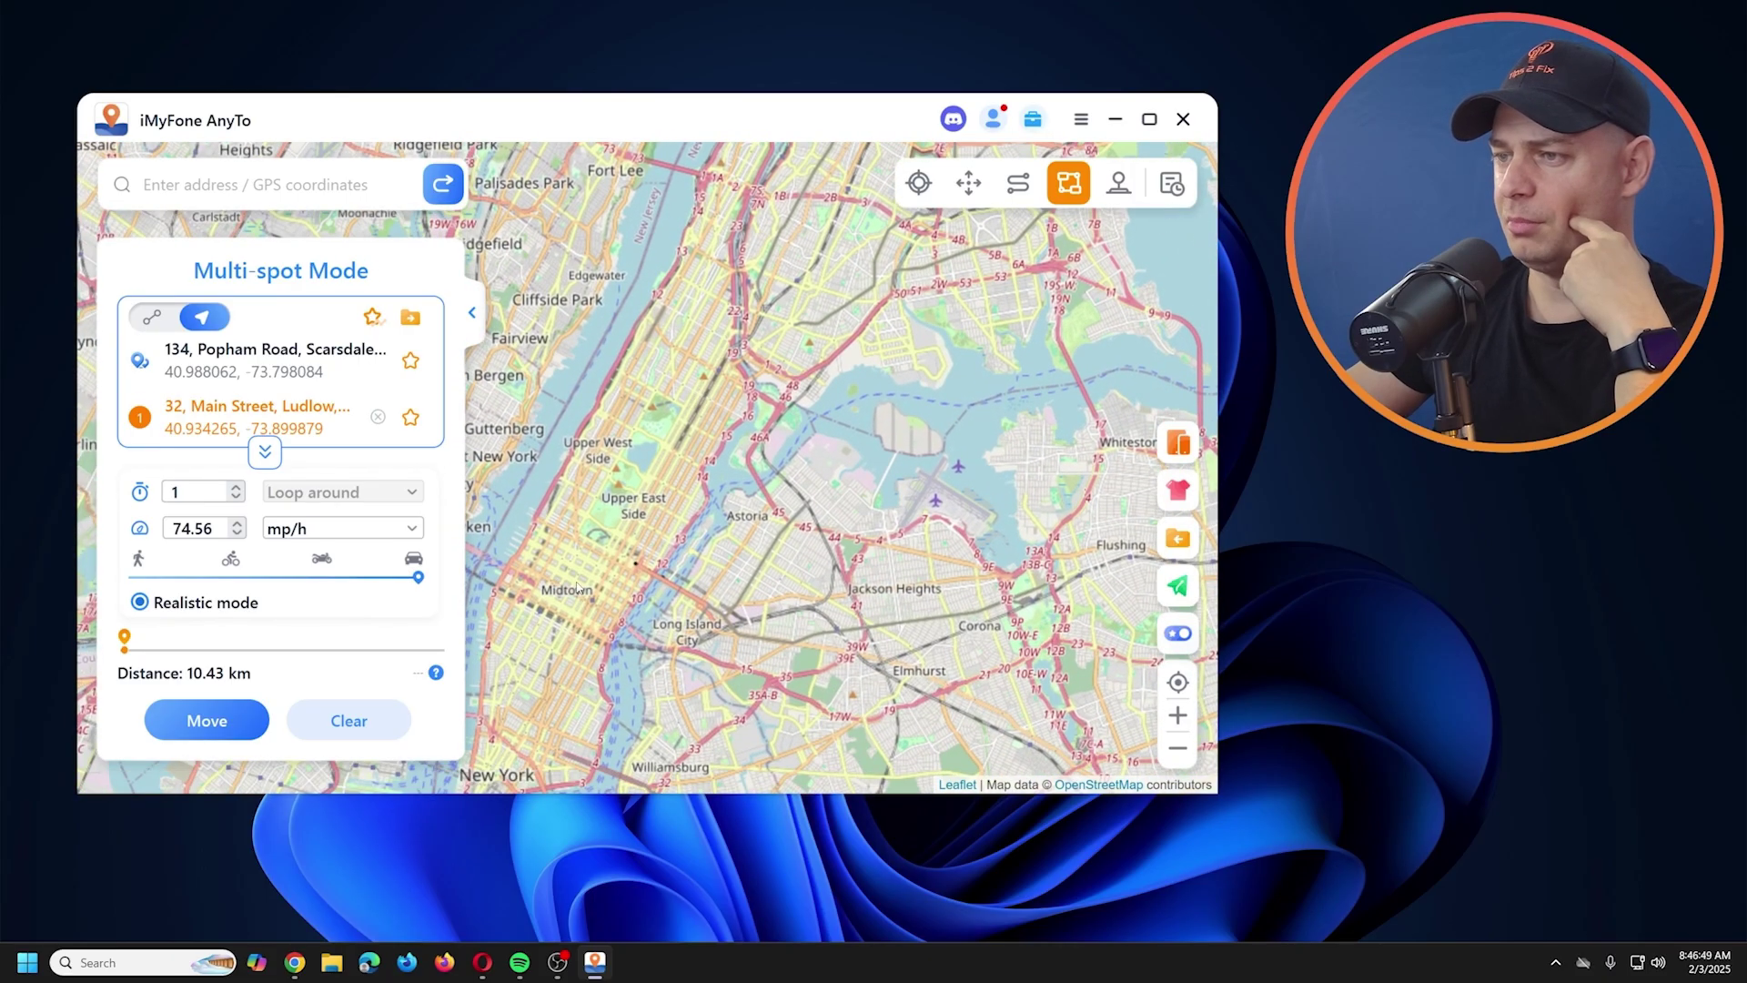
{"action": "scroll", "coordinate": [589, 597], "scroll_direction": "up", "scroll_amount": 1}
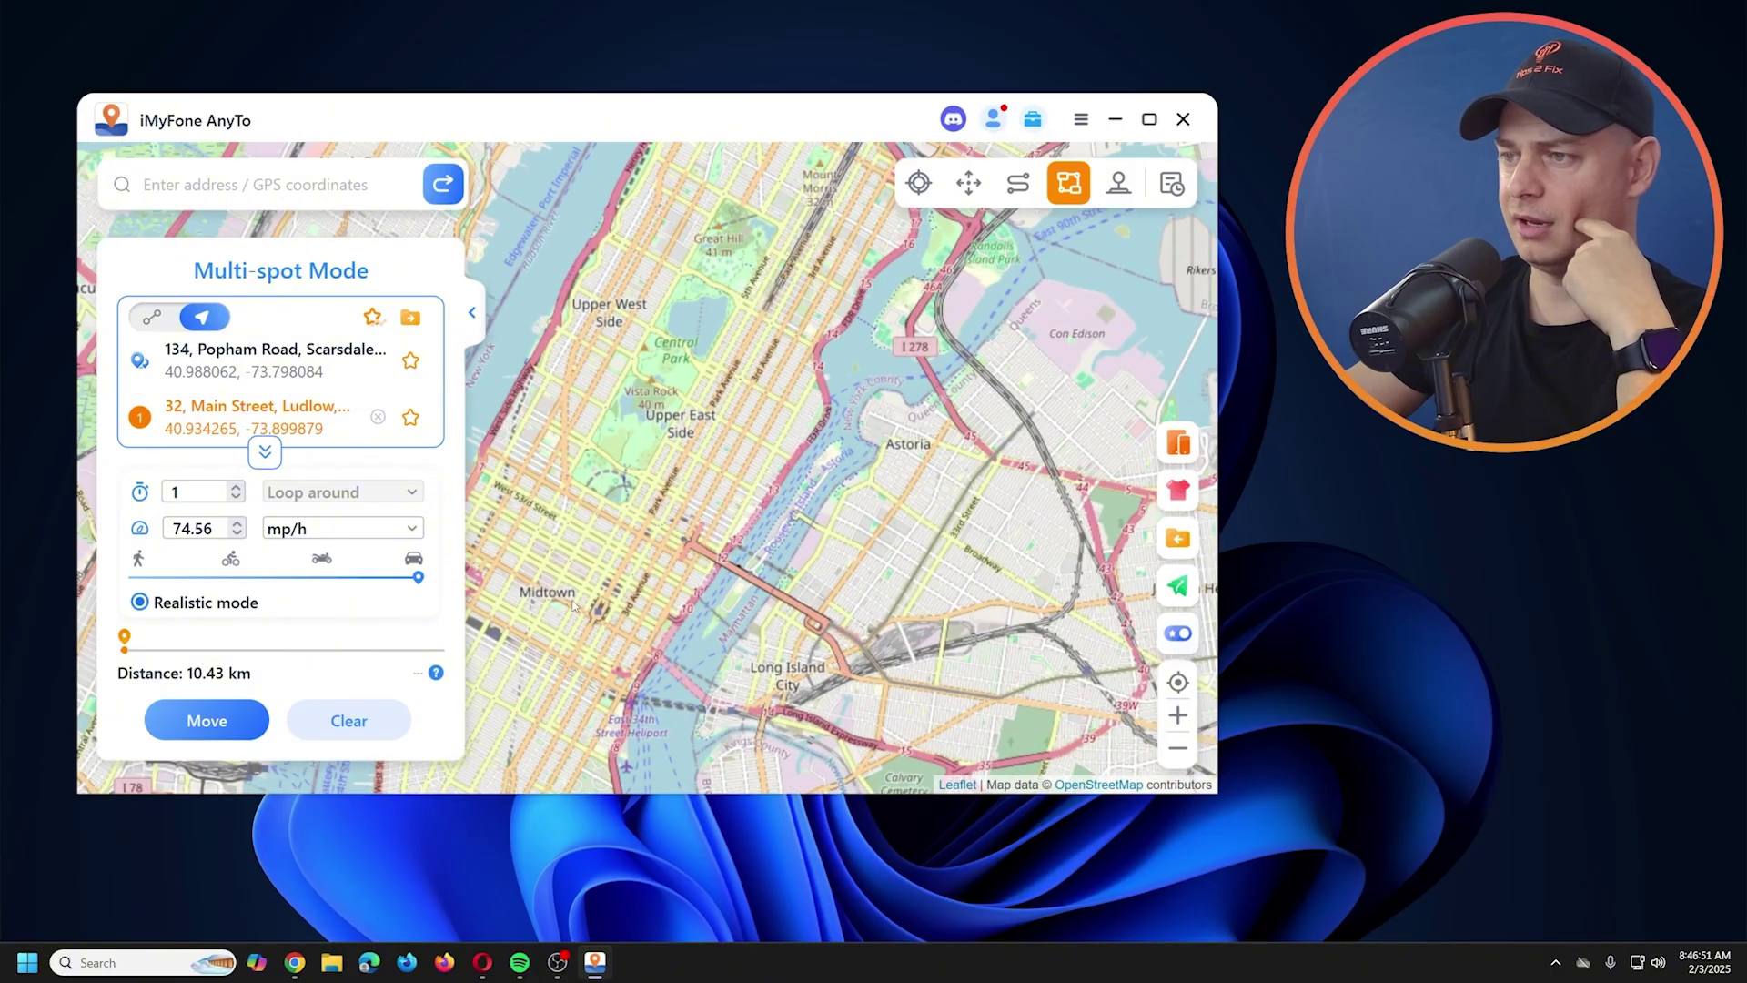
{"action": "left_click", "coordinate": [601, 608]}
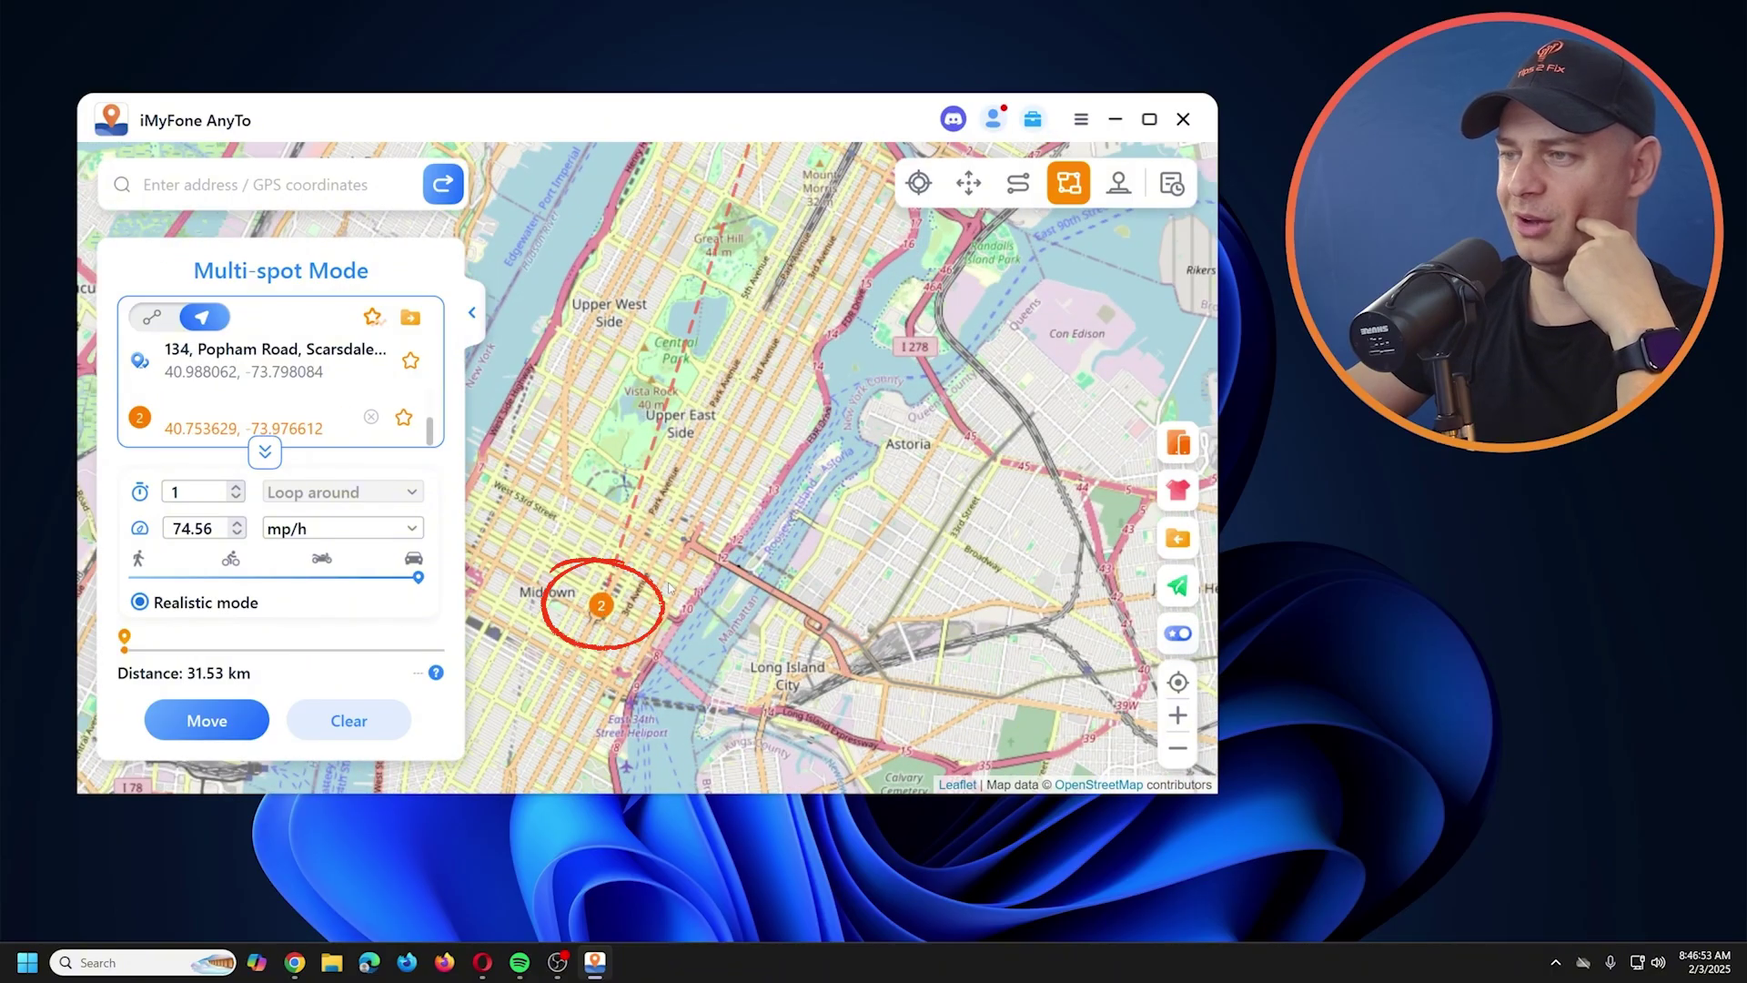
Add Jersey City as the third stop of the route at 40.723323, -74.044418
{"action": "scroll", "coordinate": [697, 563], "scroll_direction": "down", "scroll_amount": 1}
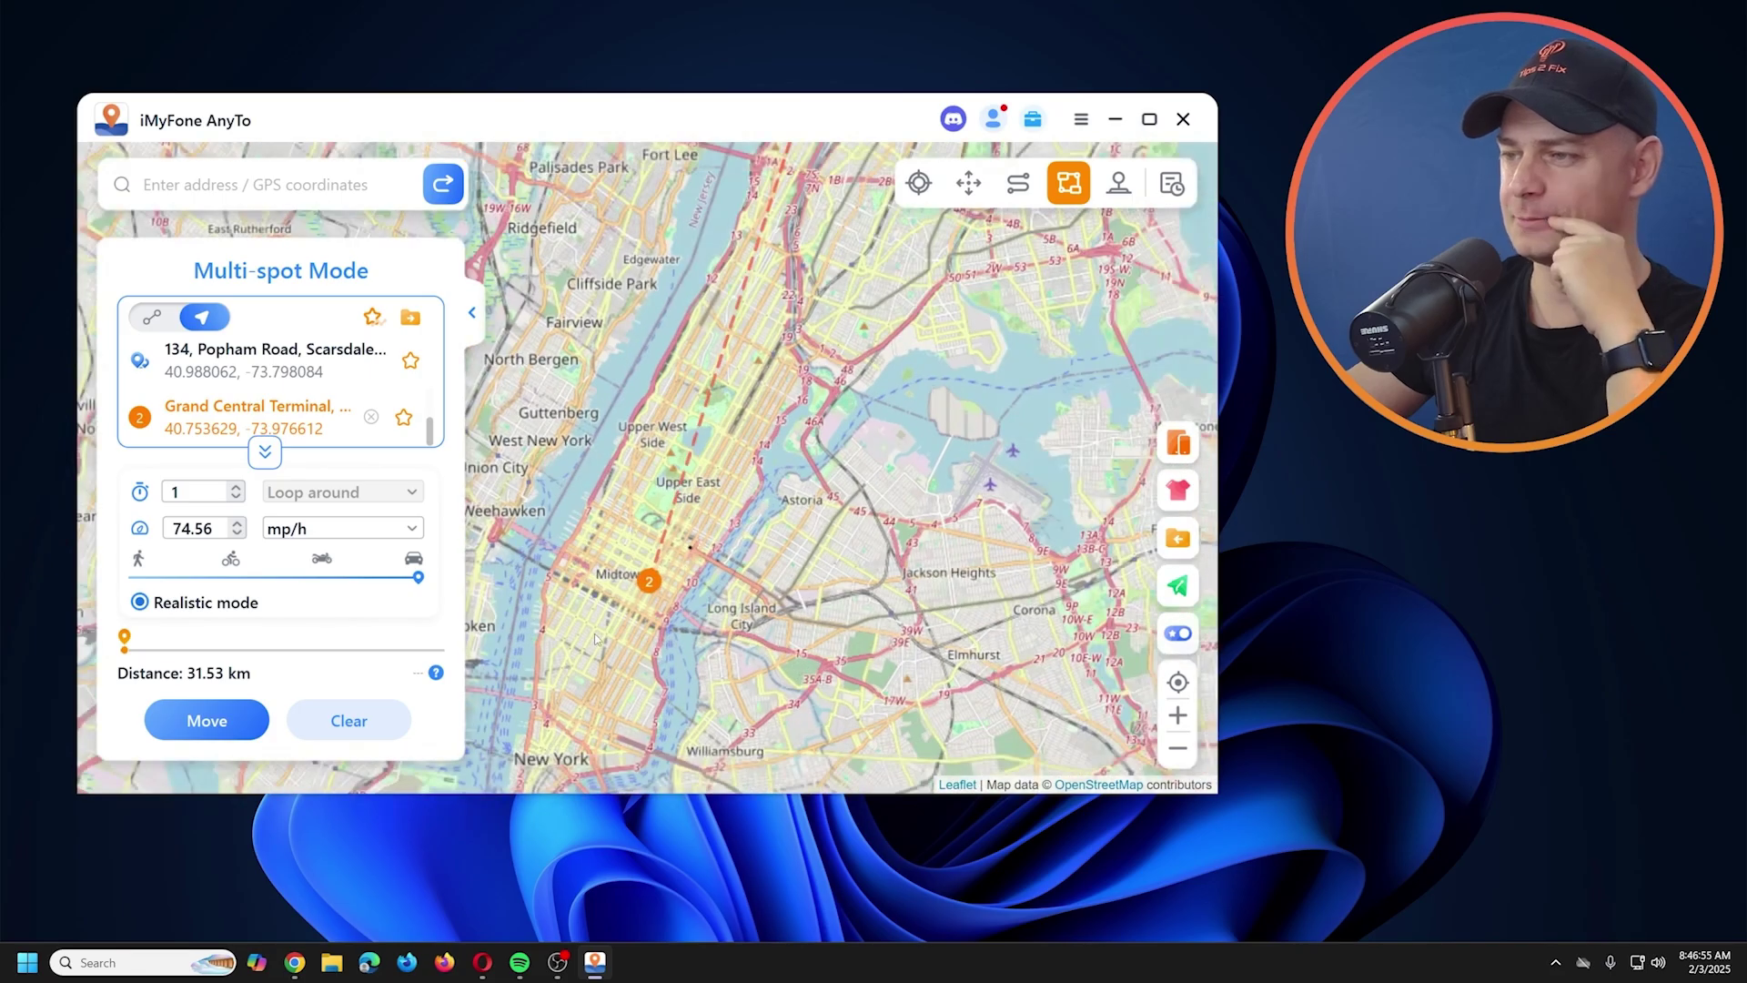
{"action": "mouse_move", "coordinate": [590, 666]}
{"action": "left_mouse_down"}
{"action": "mouse_move", "coordinate": [708, 545]}
{"action": "mouse_move", "coordinate": [692, 443]}
{"action": "mouse_move", "coordinate": [642, 403]}
{"action": "left_mouse_up"}
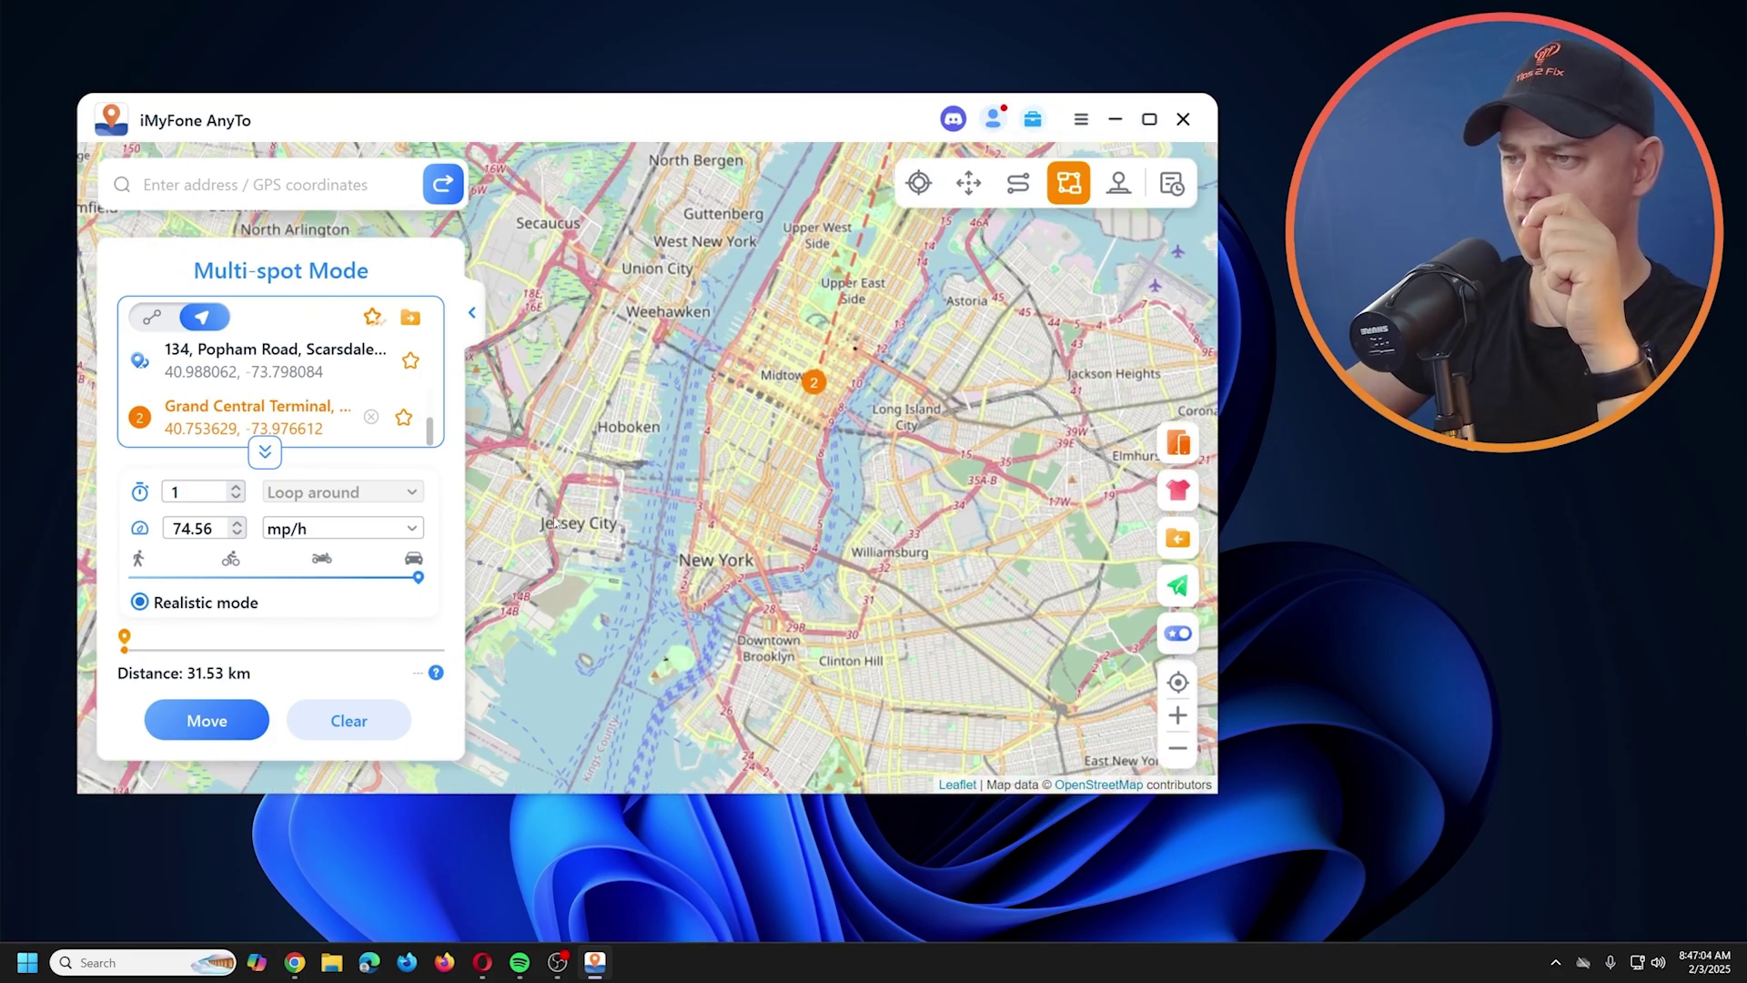
{"action": "left_click", "coordinate": [582, 517]}
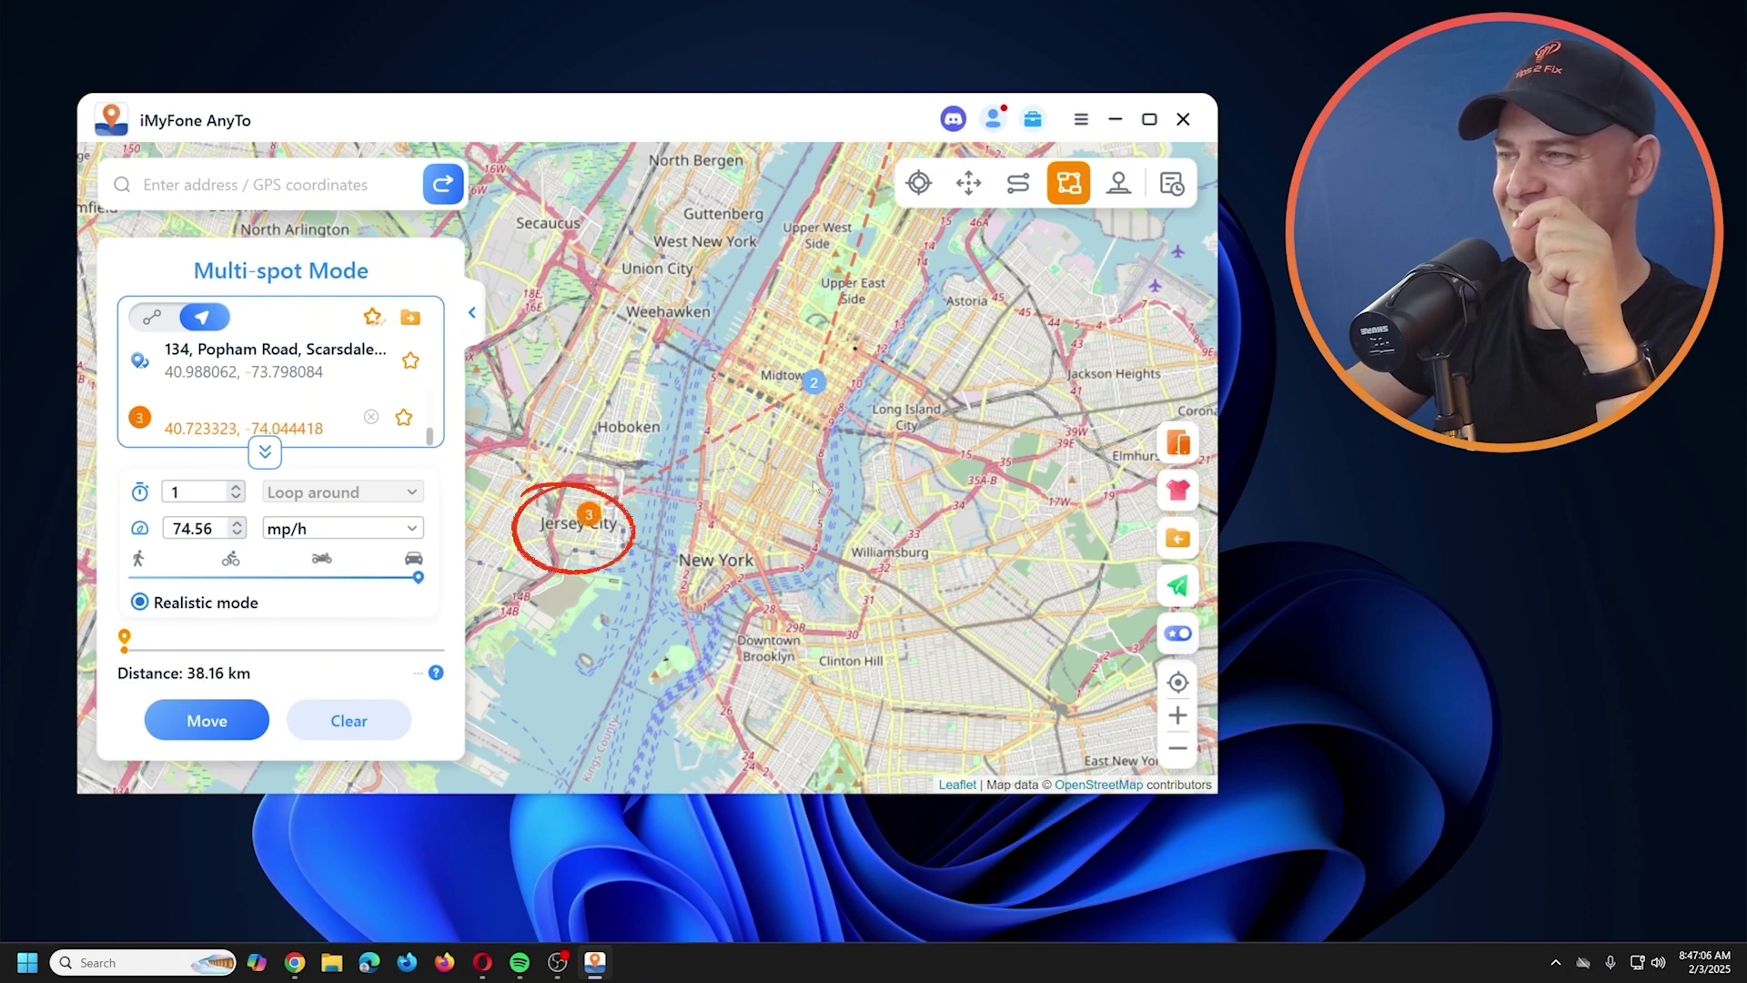
Close the route as a circle back at the Scarsdale starting point and review the full list of stops
{"action": "scroll", "coordinate": [791, 489], "scroll_direction": "down", "scroll_amount": 1}
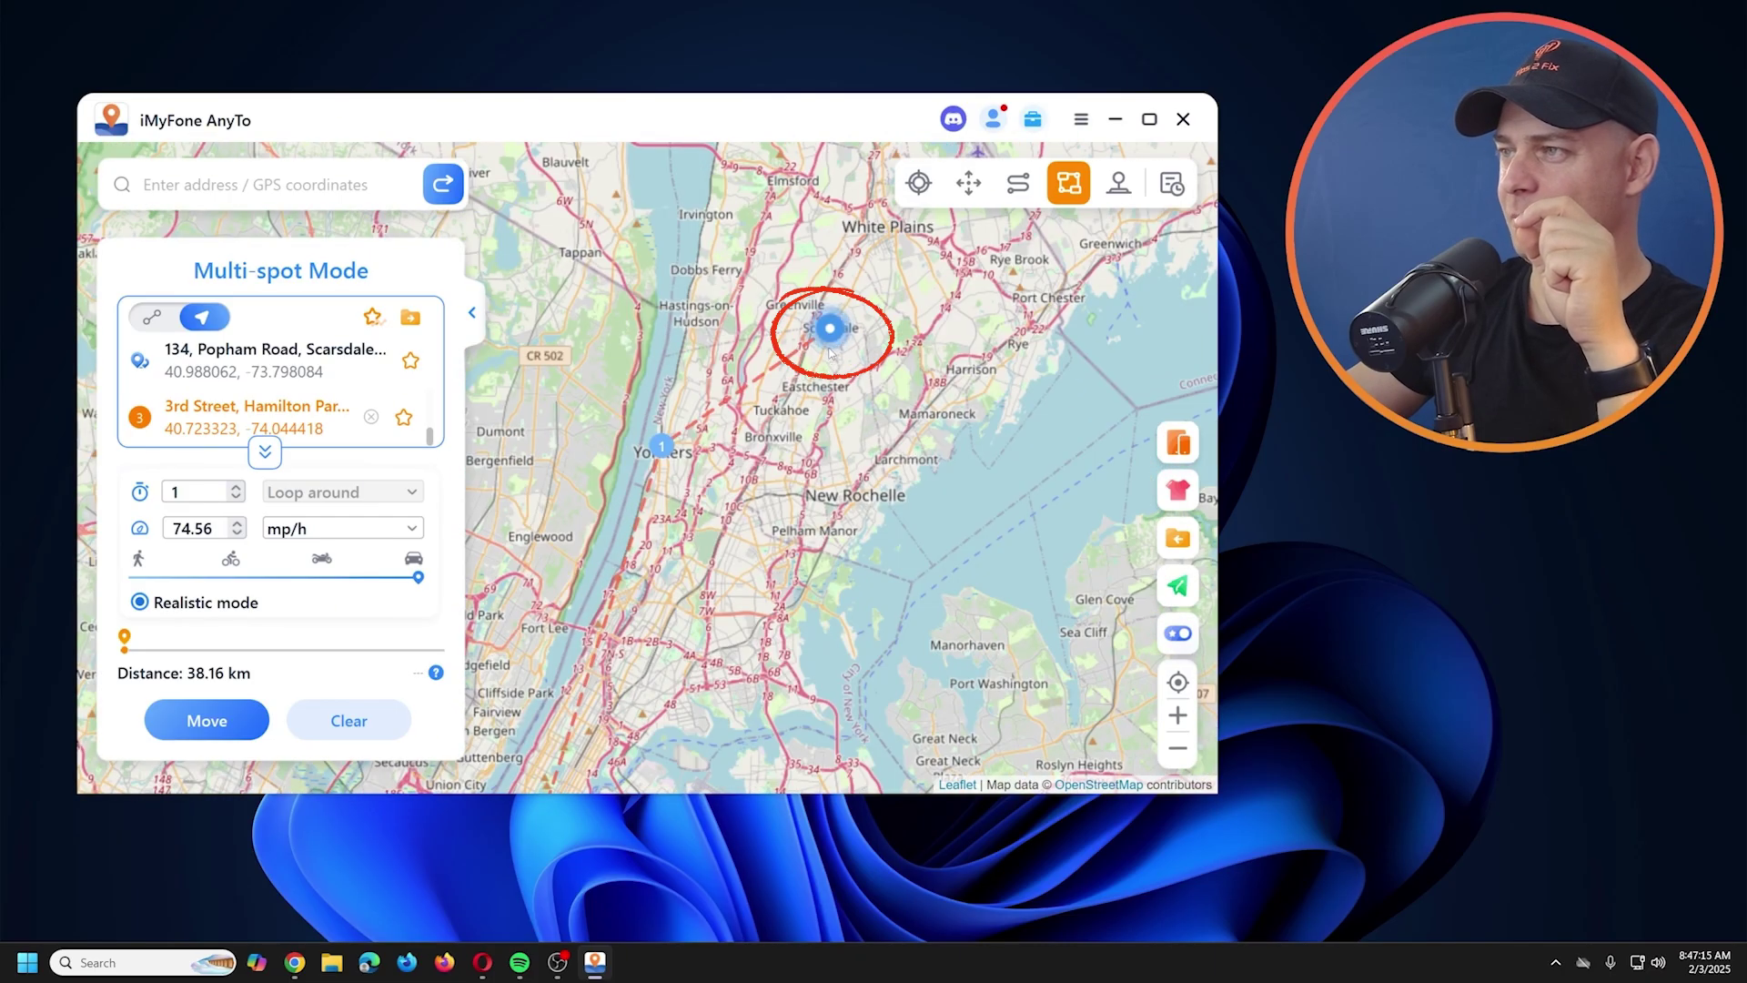
{"action": "left_click", "coordinate": [830, 353]}
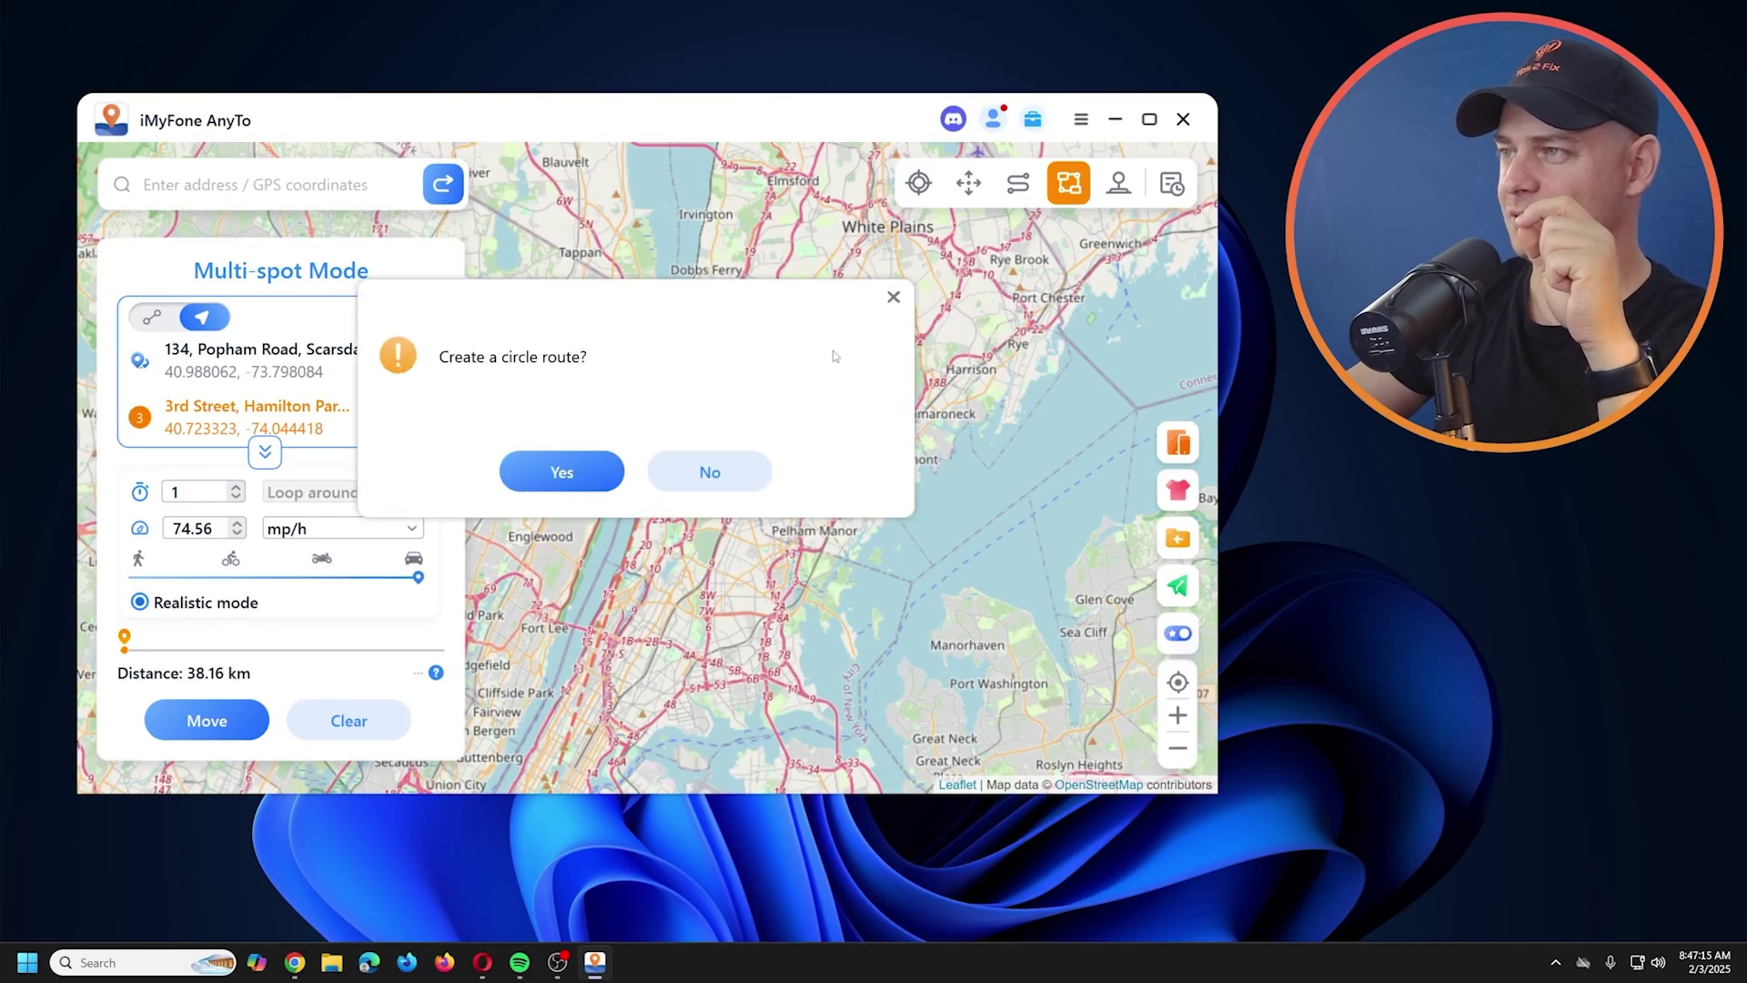
{"action": "left_click", "coordinate": [548, 475]}
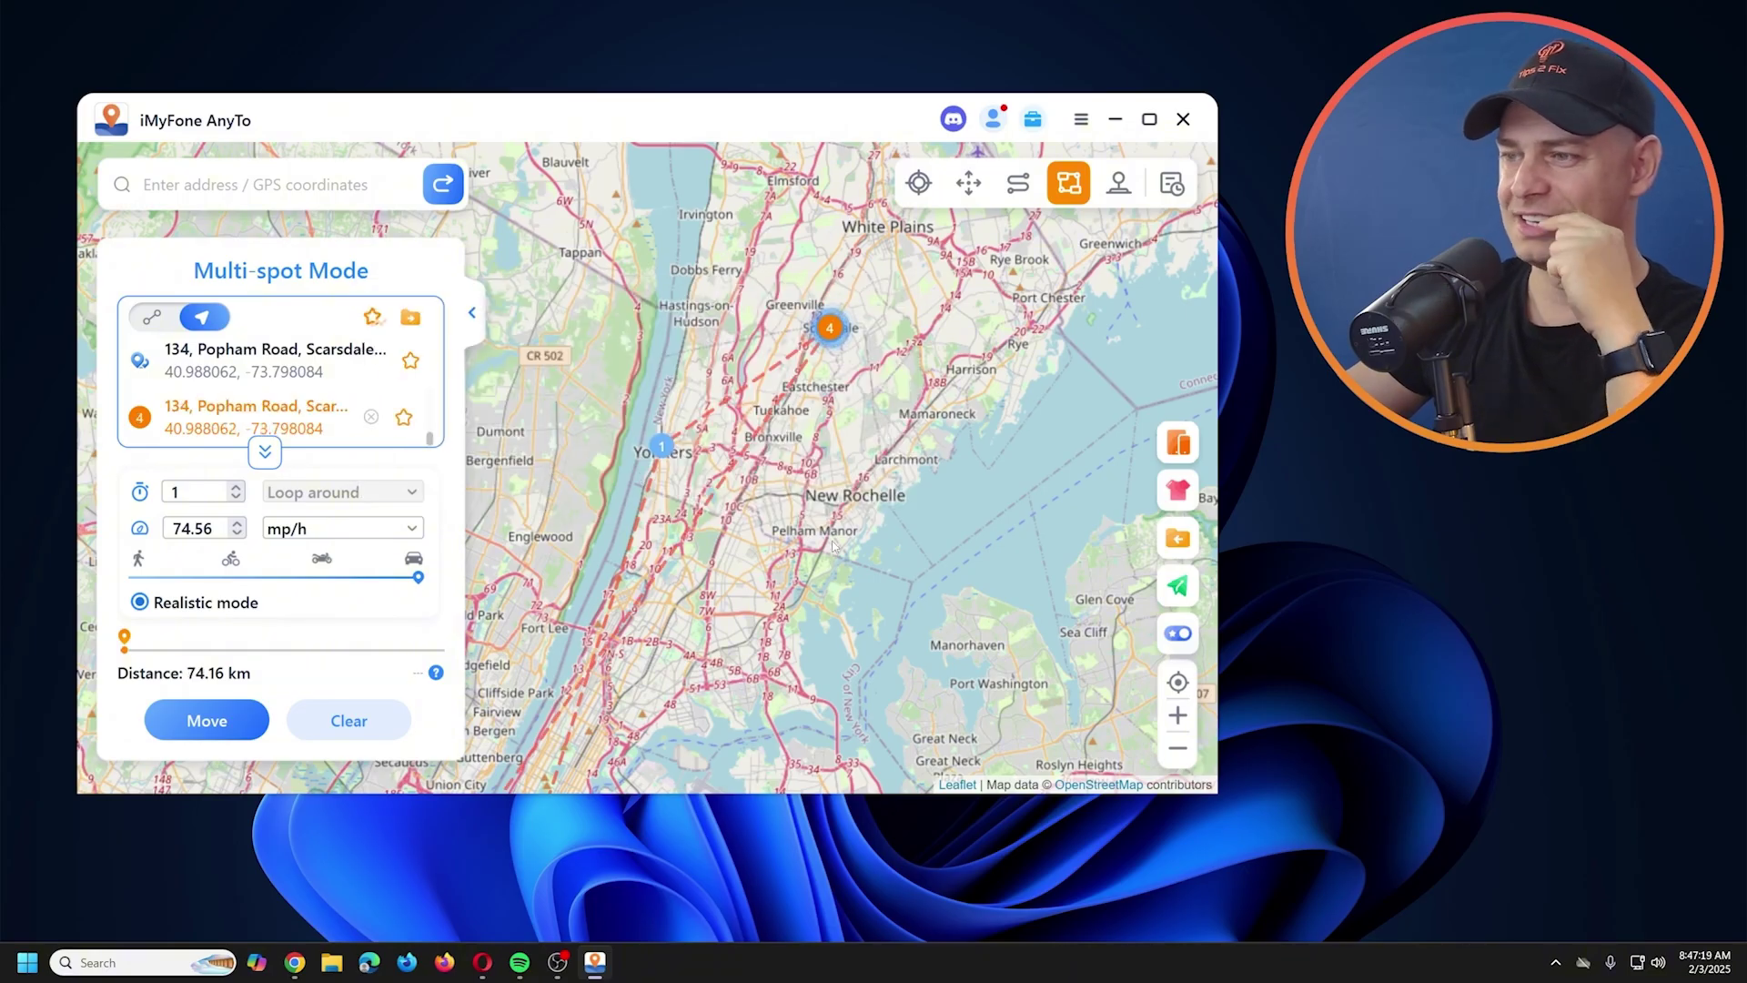
{"action": "left_click_drag", "start_coordinate": [833, 544], "coordinate": [906, 355]}
{"action": "left_click", "coordinate": [265, 453]}
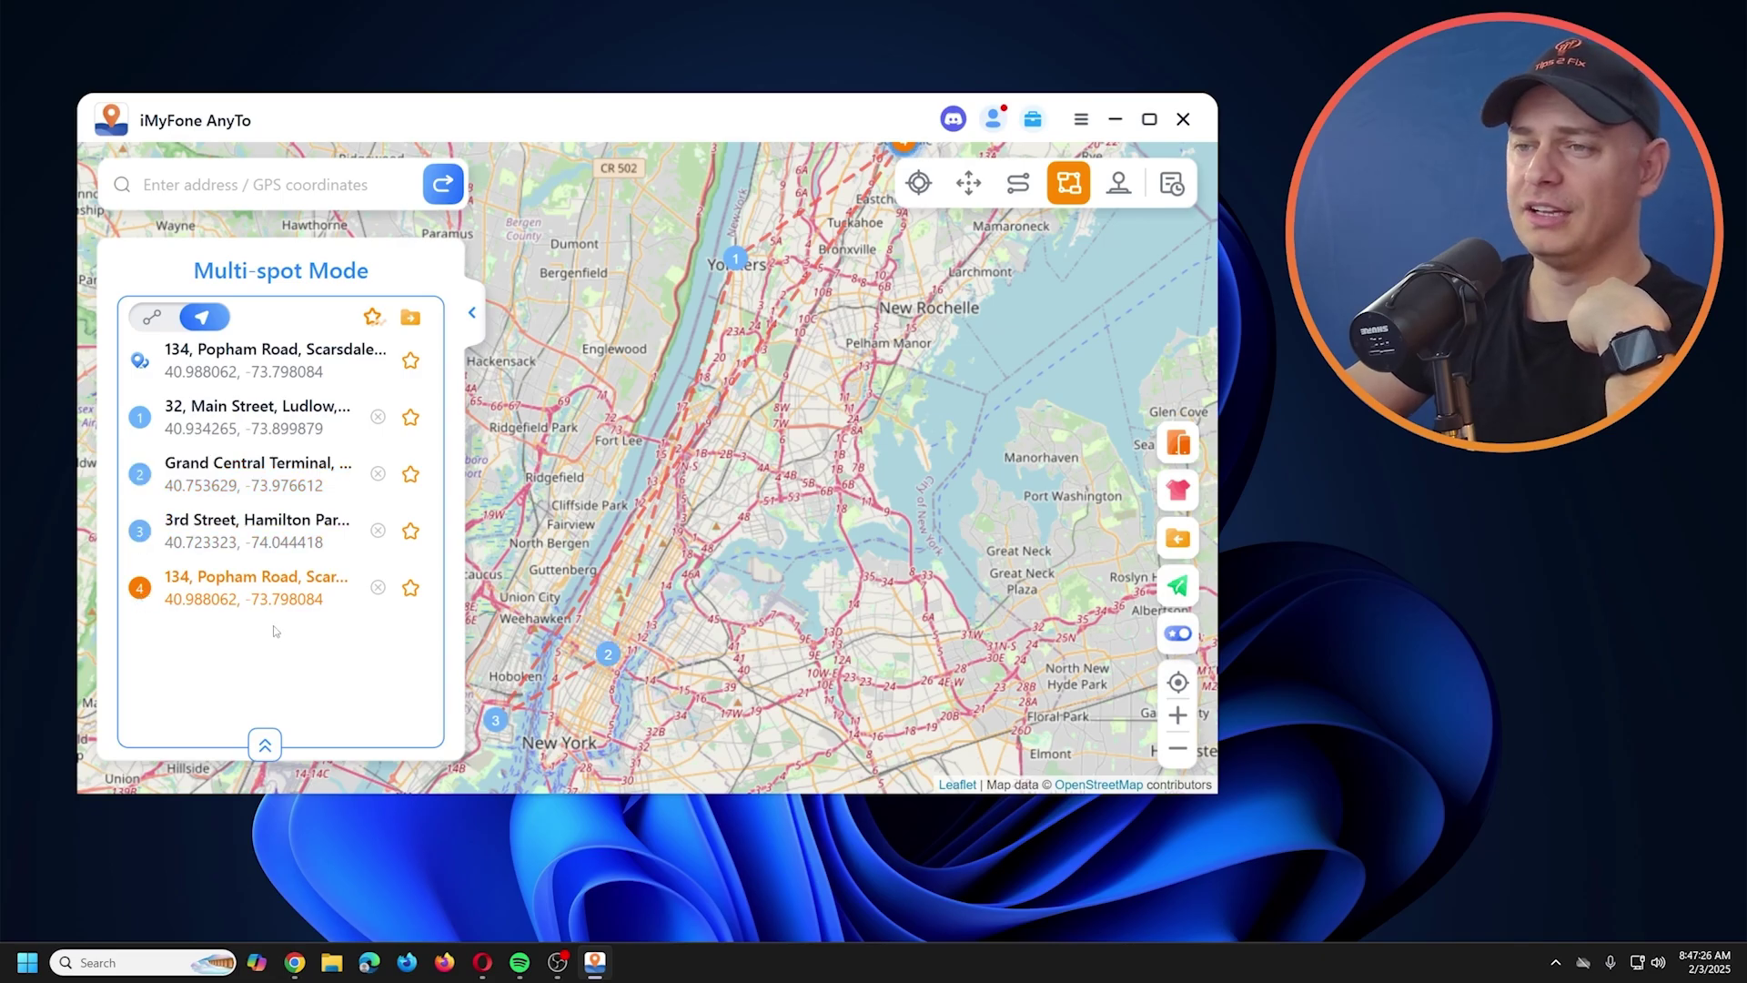
{"action": "left_click", "coordinate": [265, 744]}
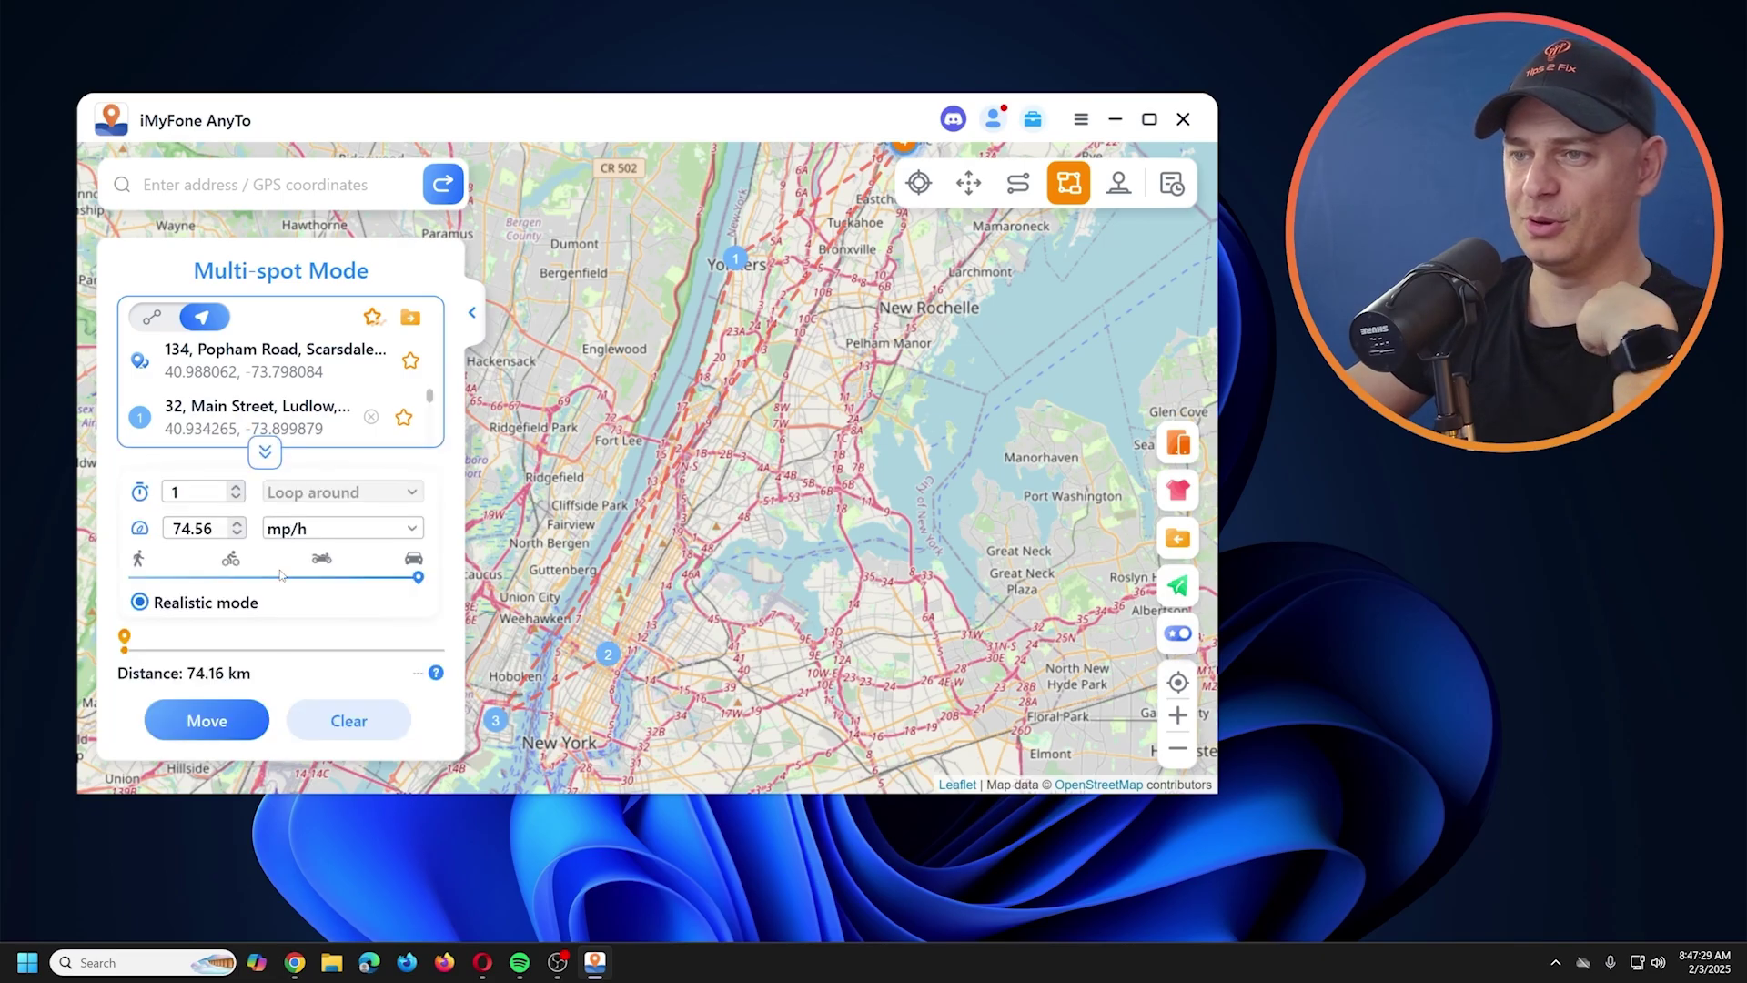
Lower the route's travel speed to about 55 mp/h, switching the speed unit to km/h and back to mp/h
{"action": "left_click_drag", "start_coordinate": [412, 582], "coordinate": [342, 582]}
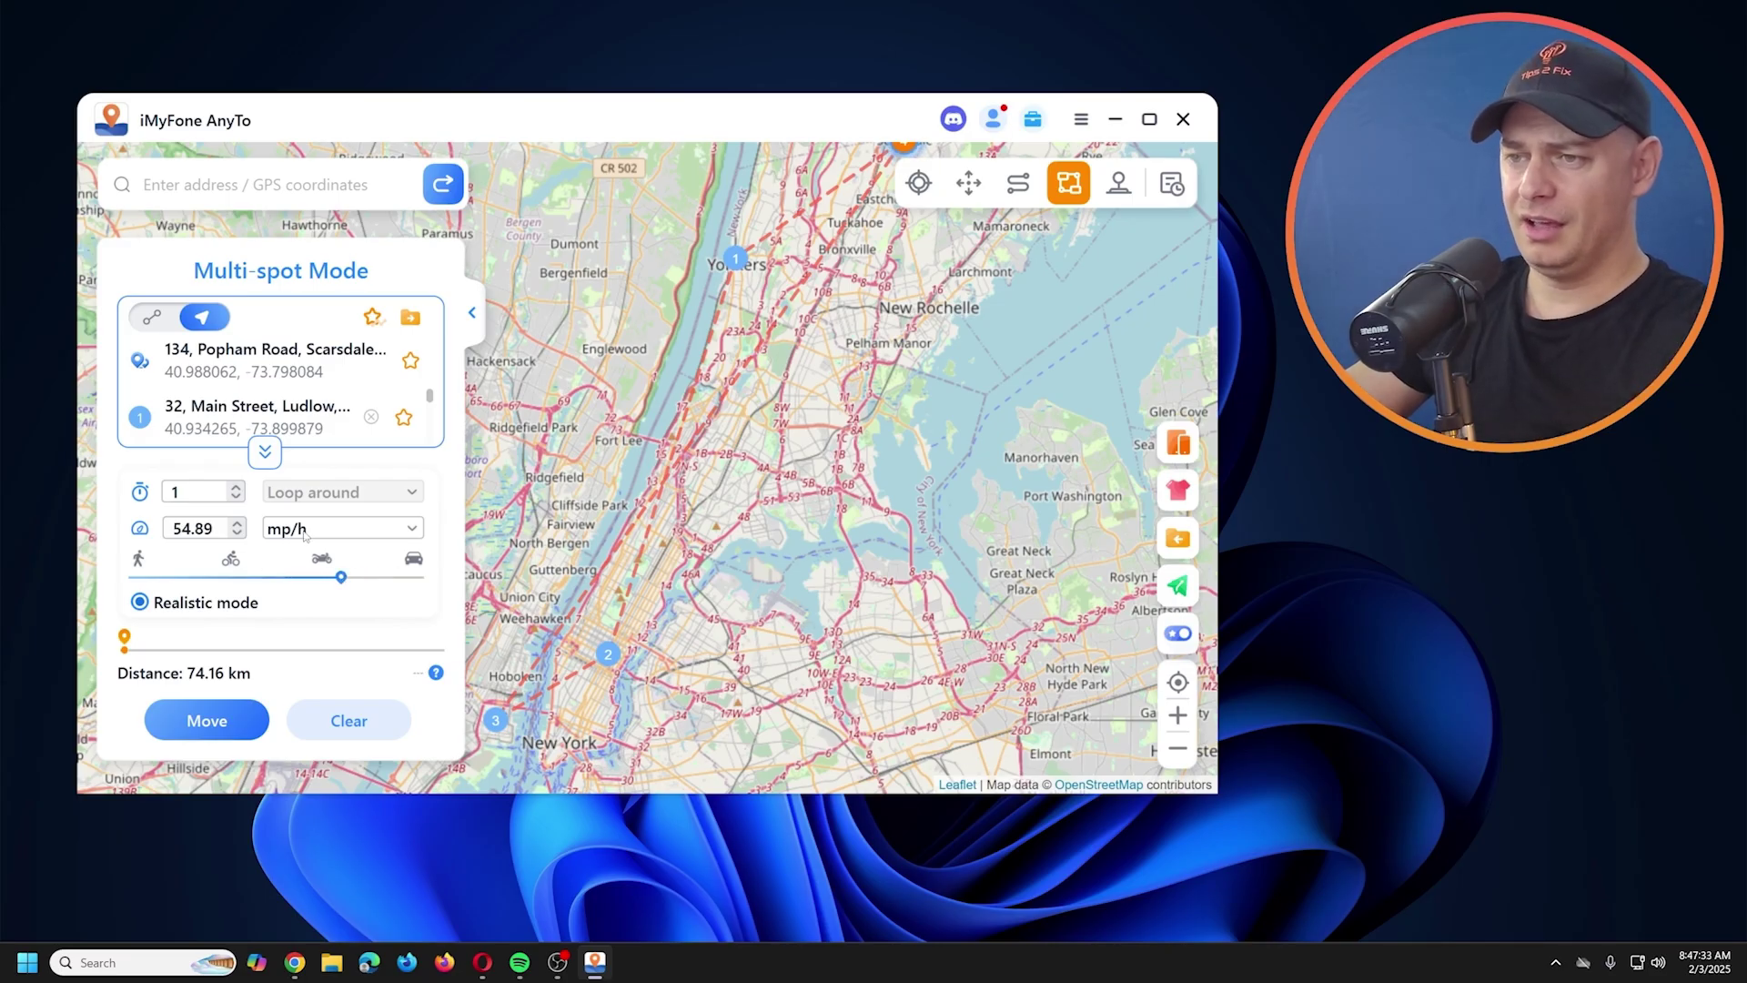
{"action": "left_click", "coordinate": [303, 535]}
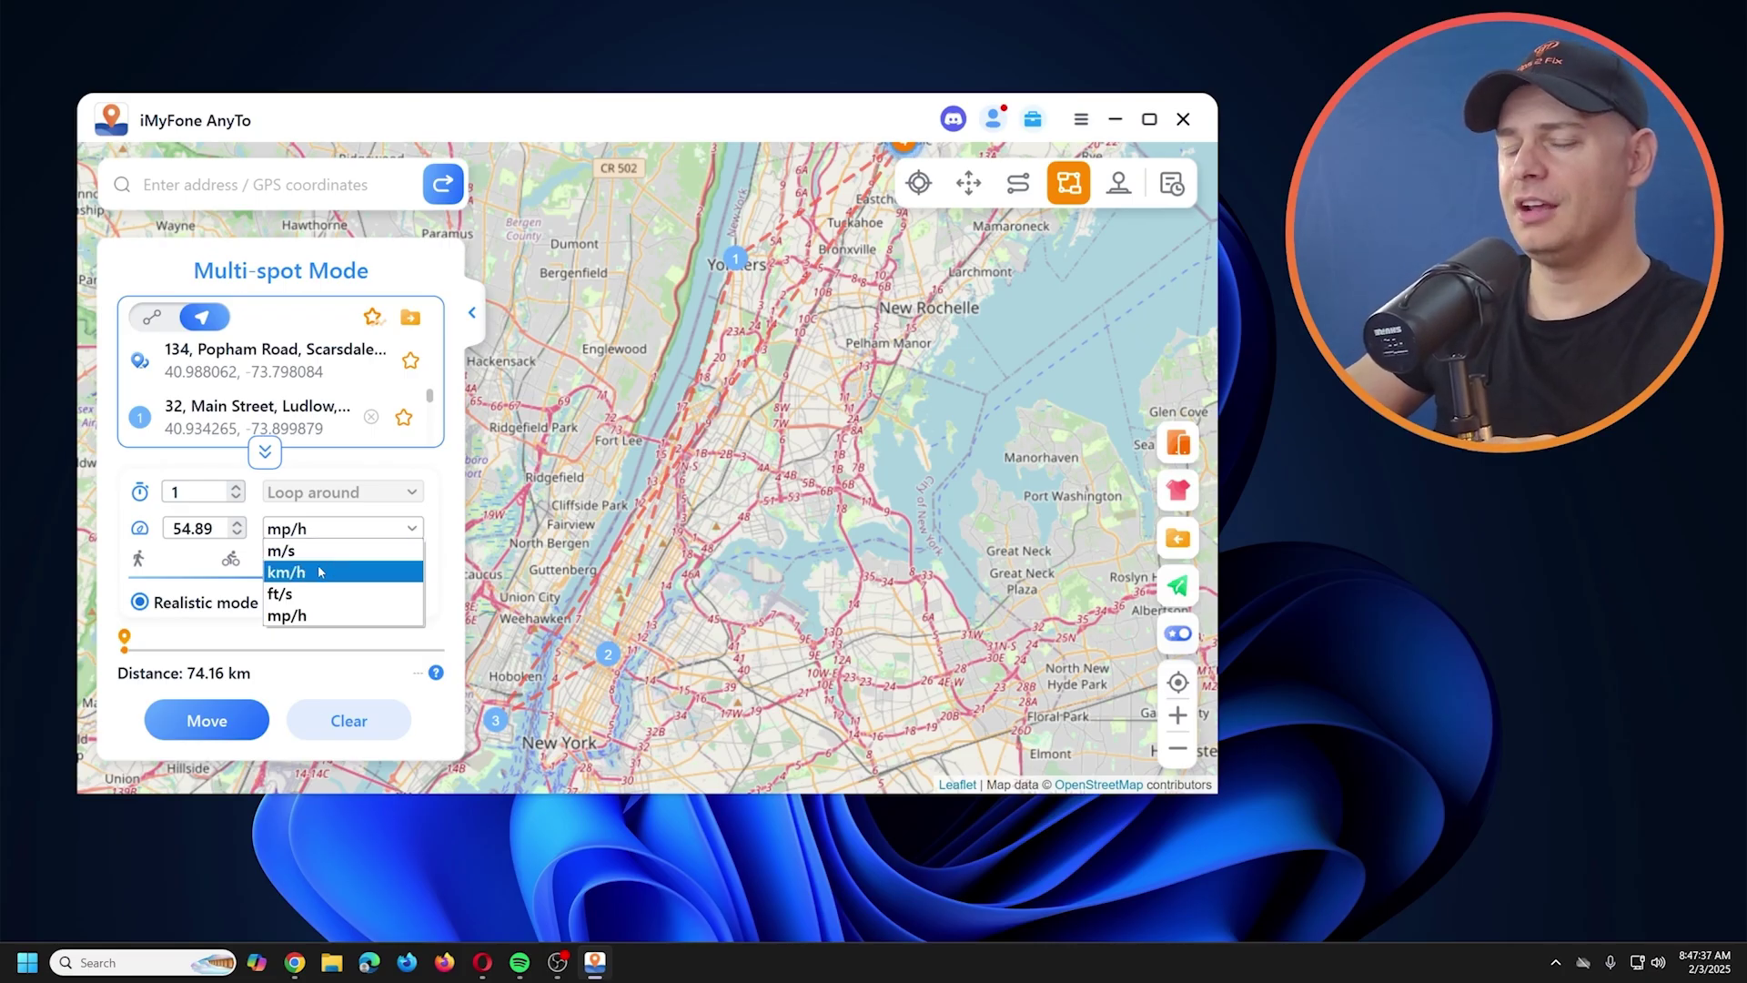
{"action": "left_click", "coordinate": [230, 564]}
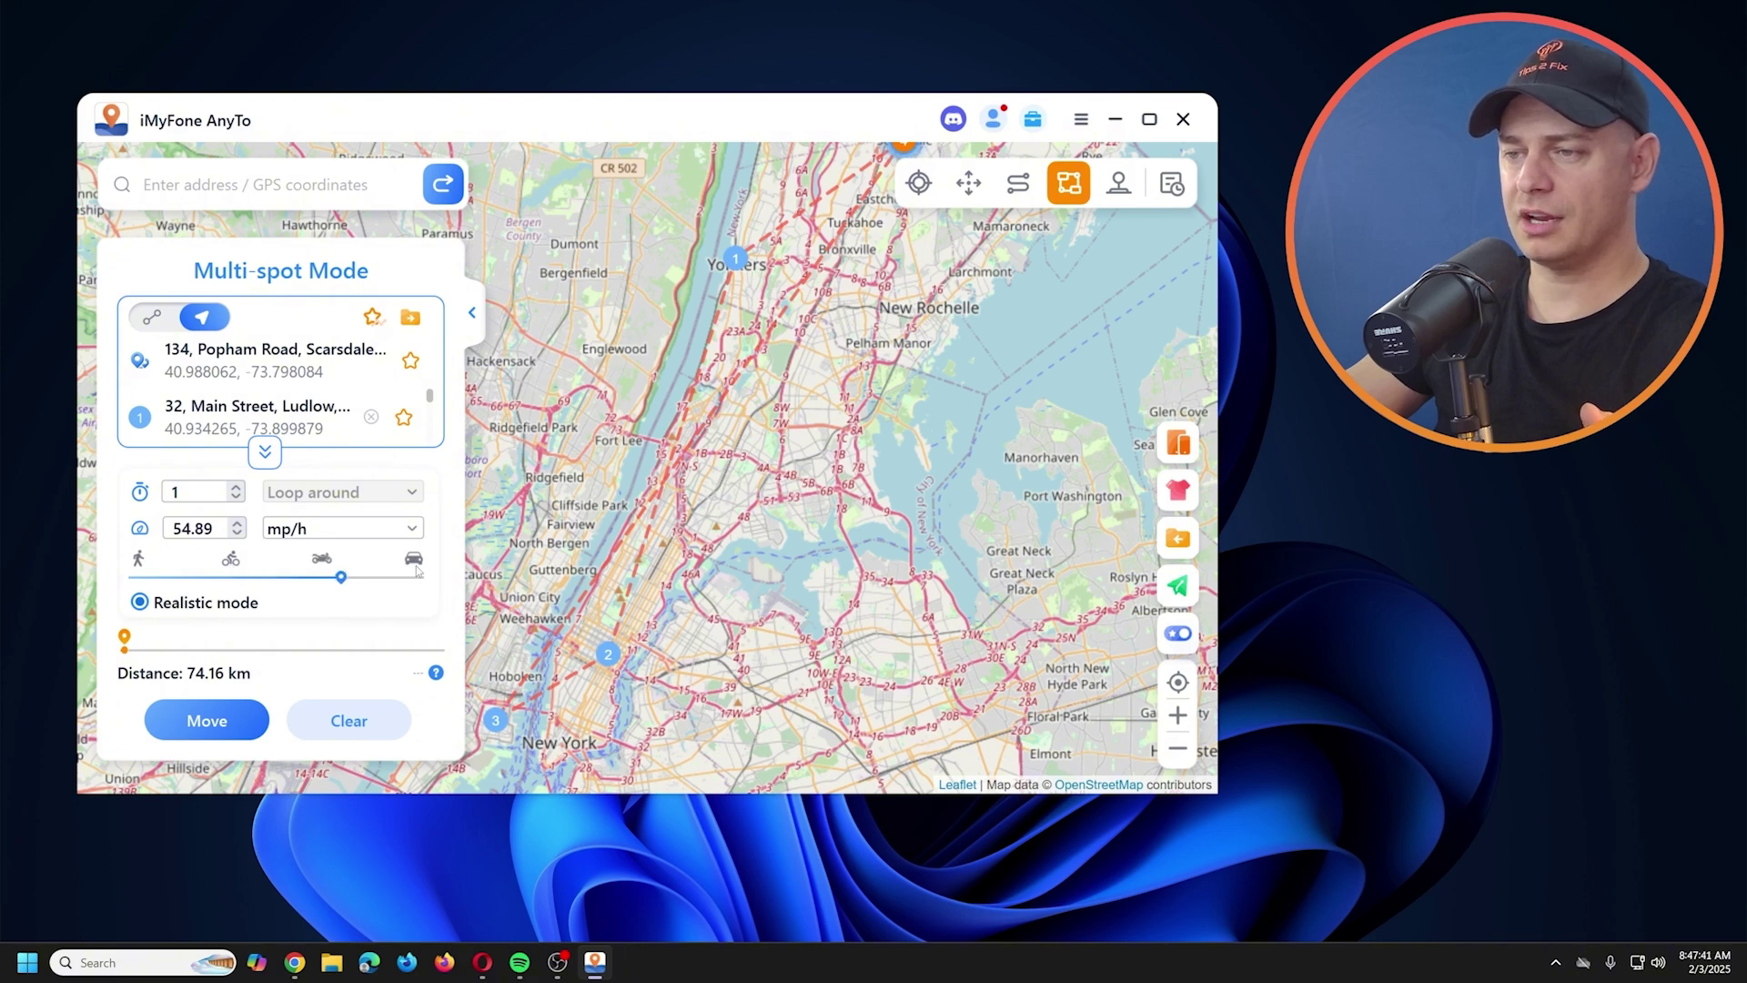
{"action": "left_click", "coordinate": [306, 535]}
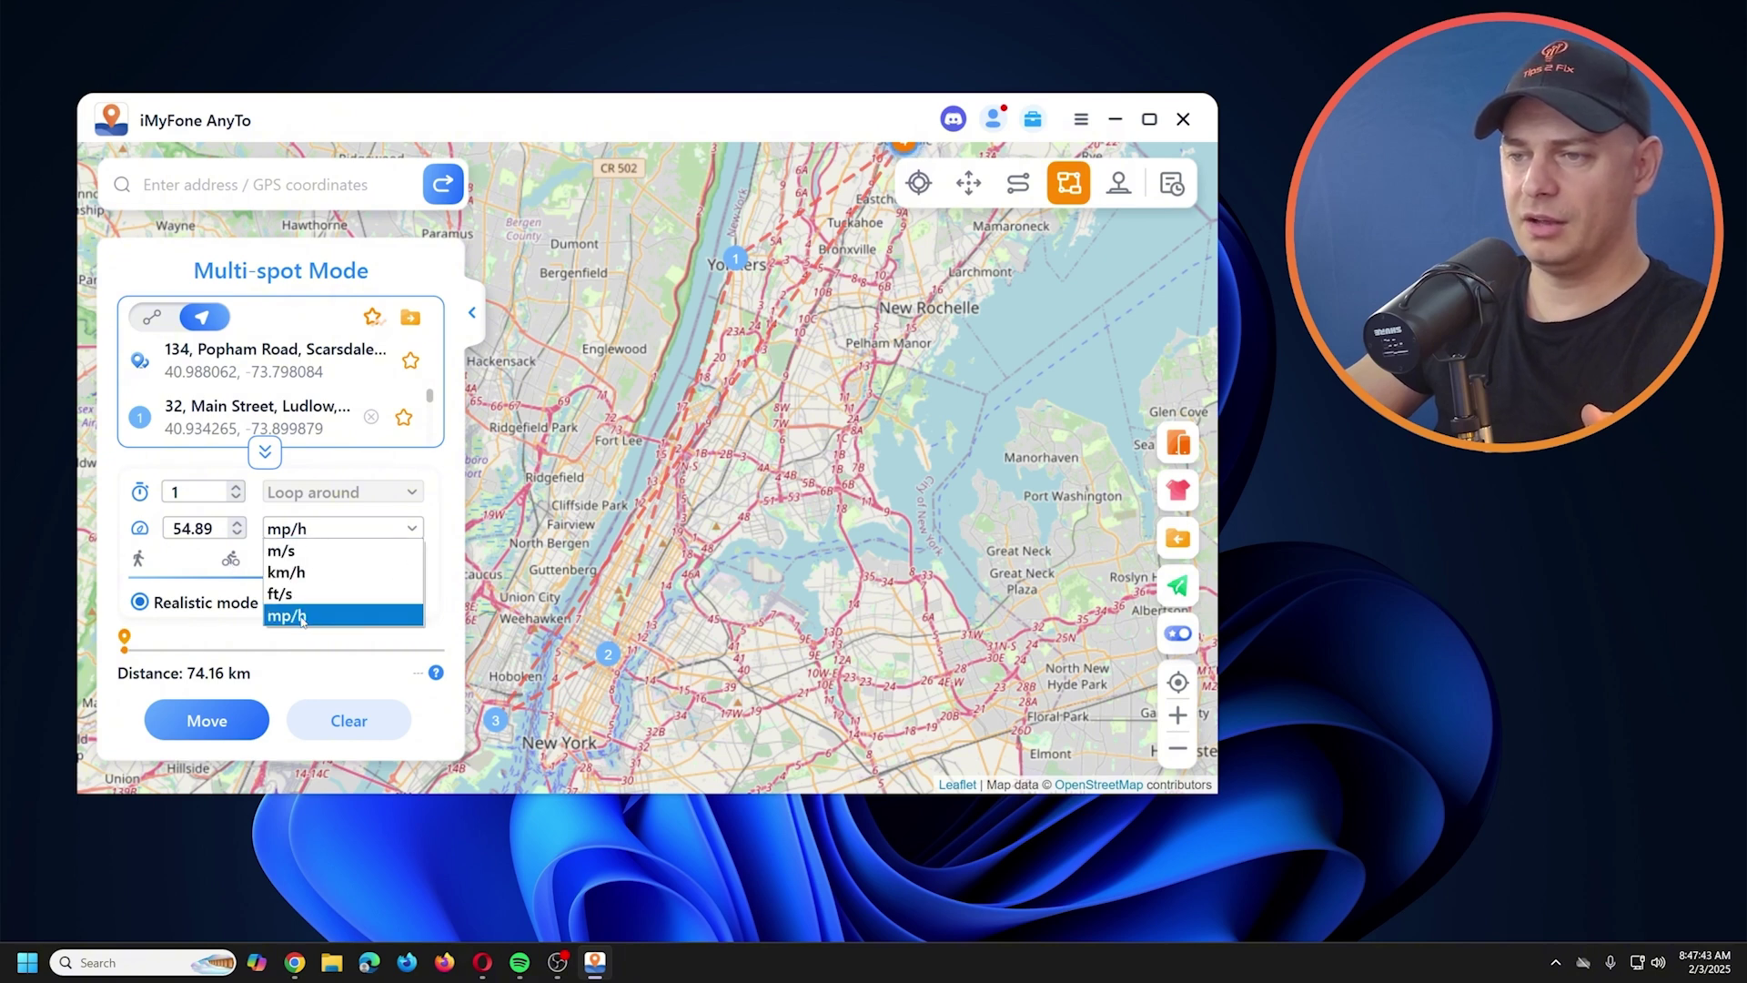
{"action": "left_click", "coordinate": [289, 571]}
{"action": "left_click", "coordinate": [314, 532]}
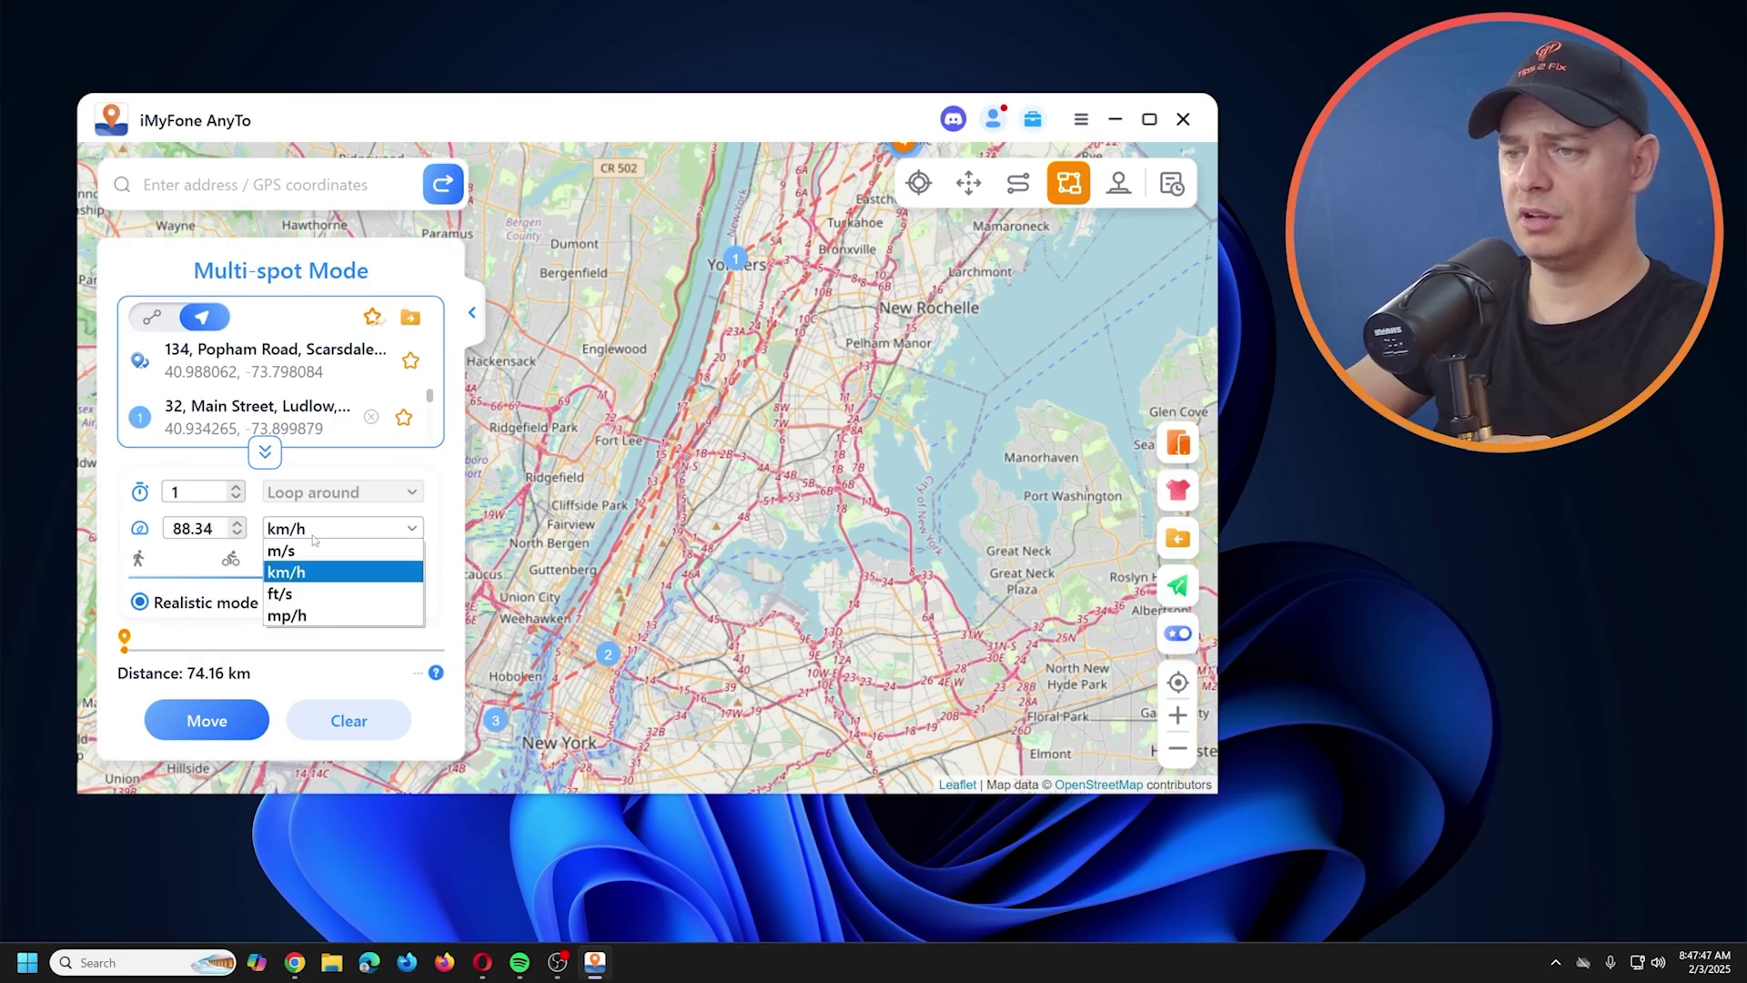
{"action": "left_click", "coordinate": [314, 614]}
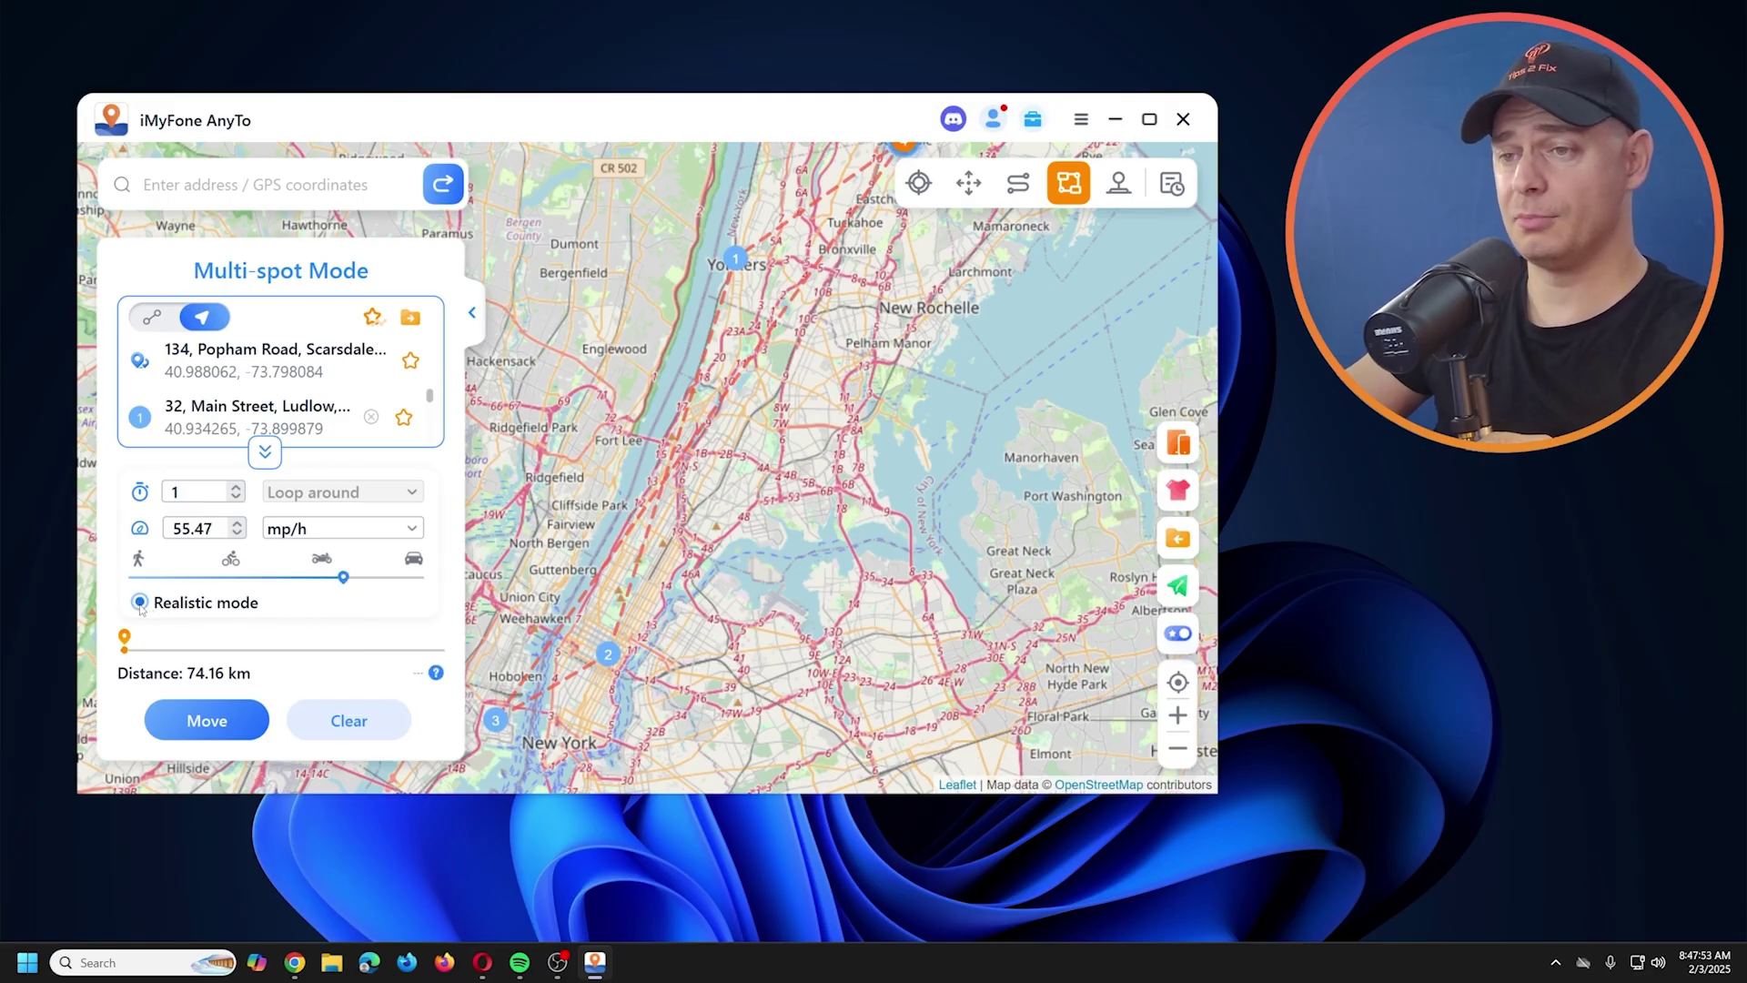
Start the simulated movement along the multi-spot route and follow the moving location on the map around Scarsdale
{"action": "left_click", "coordinate": [204, 724]}
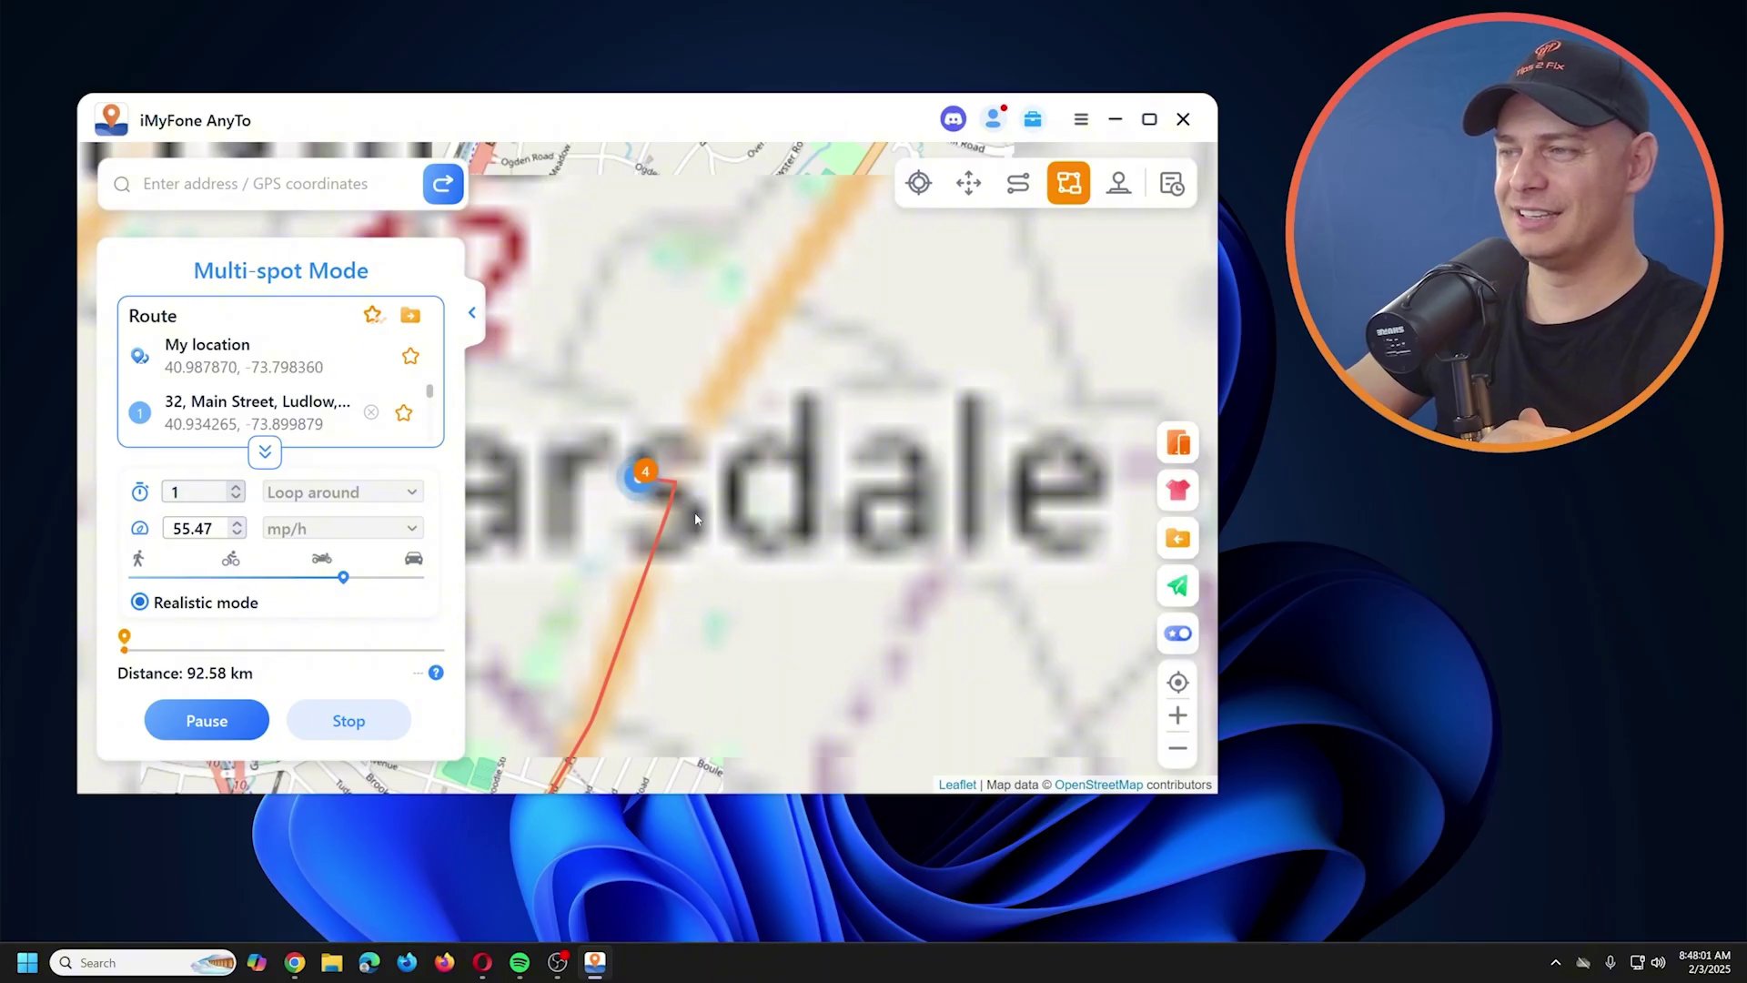
{"action": "scroll", "coordinate": [695, 511], "scroll_direction": "down", "scroll_amount": 3}
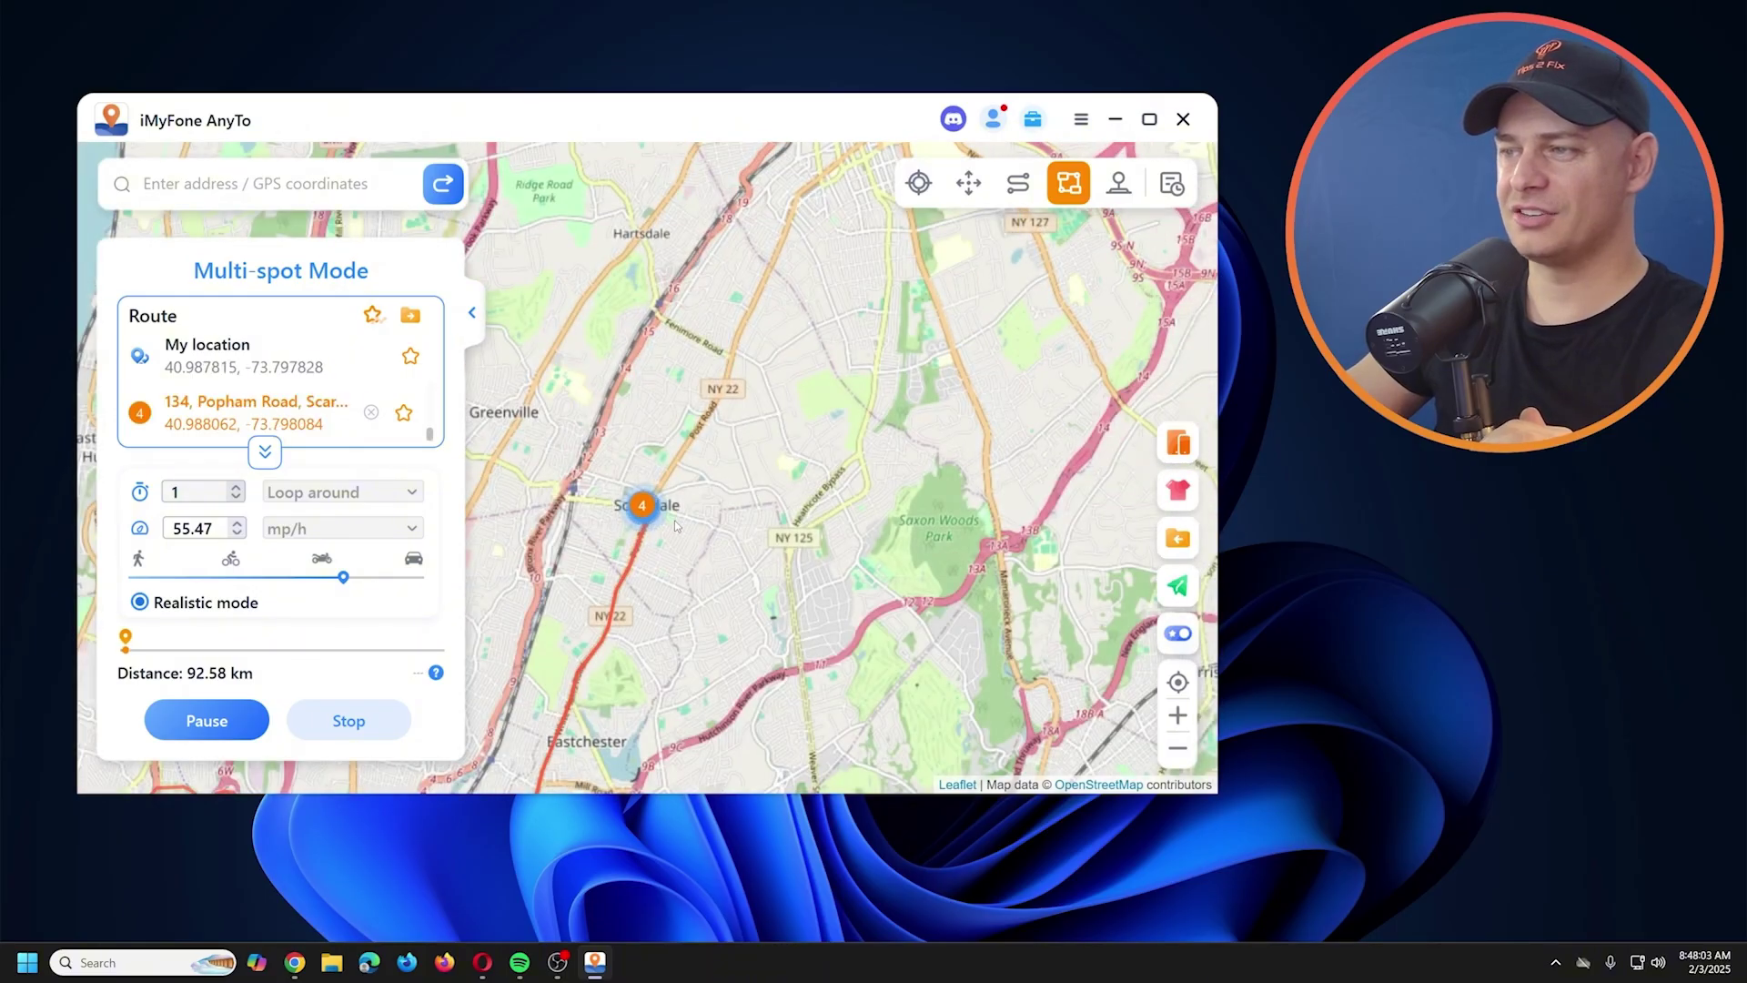
{"action": "scroll", "coordinate": [835, 364], "scroll_direction": "up", "scroll_amount": 4}
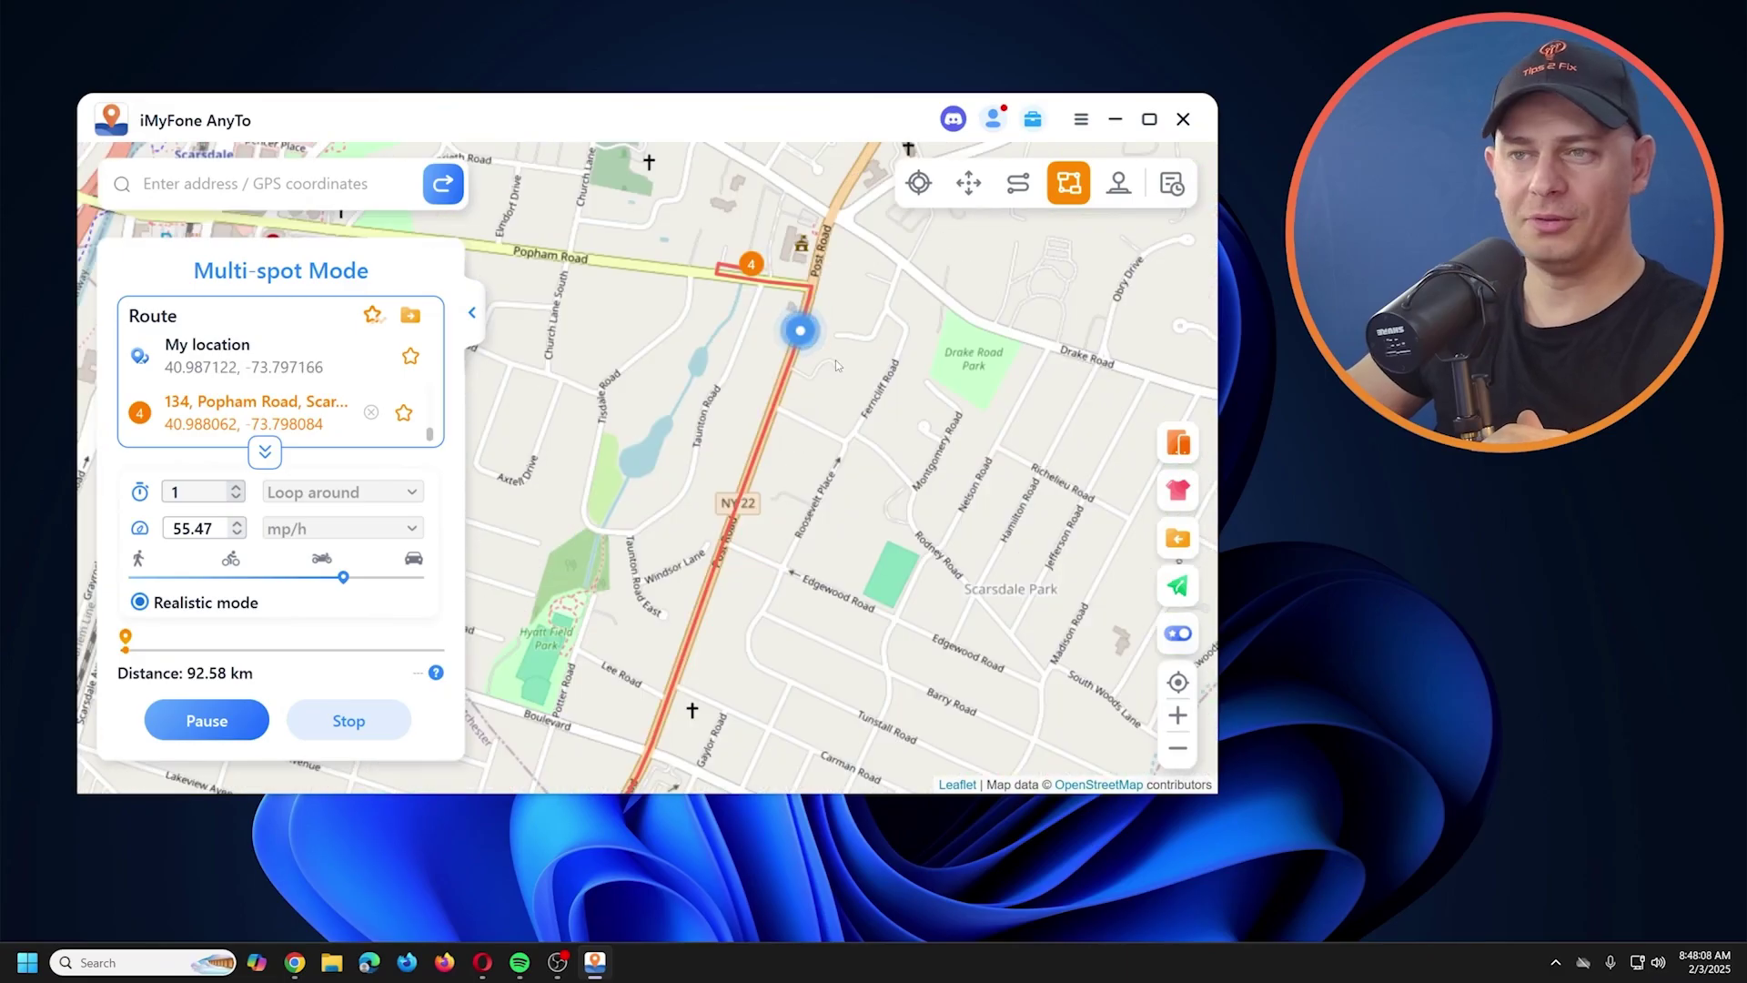
{"action": "scroll", "coordinate": [834, 365], "scroll_direction": "down", "scroll_amount": 1}
{"action": "scroll", "coordinate": [834, 367], "scroll_direction": "down", "scroll_amount": 1}
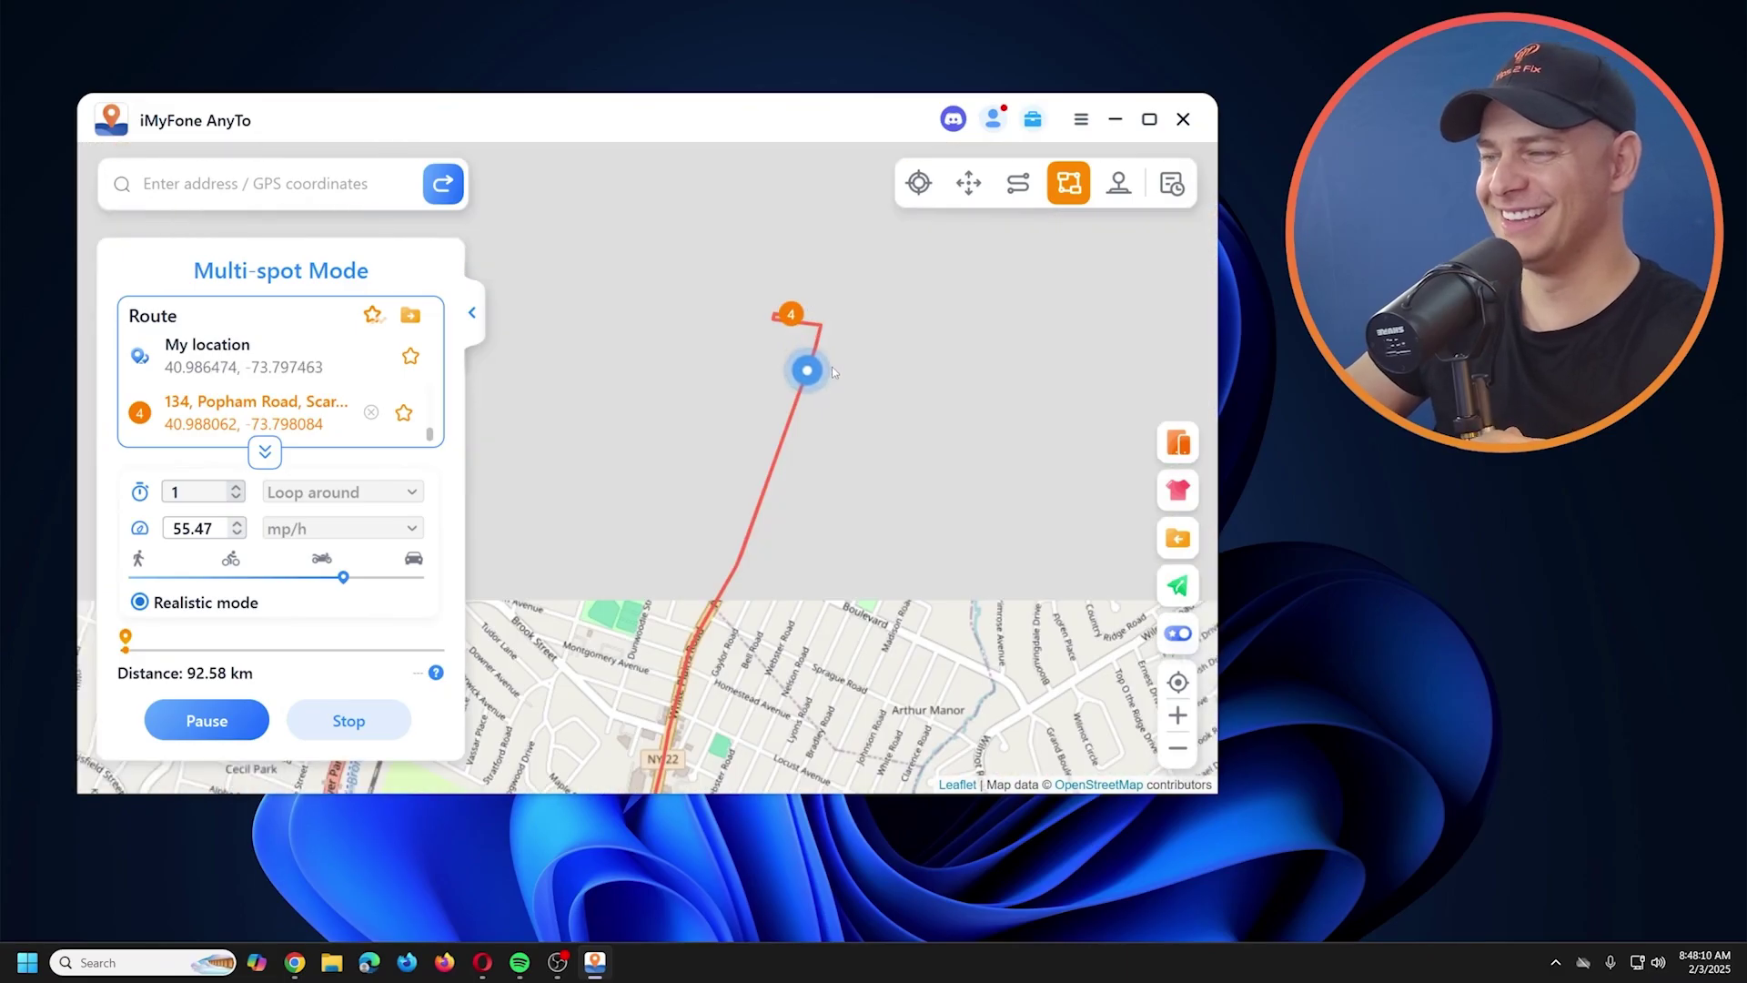
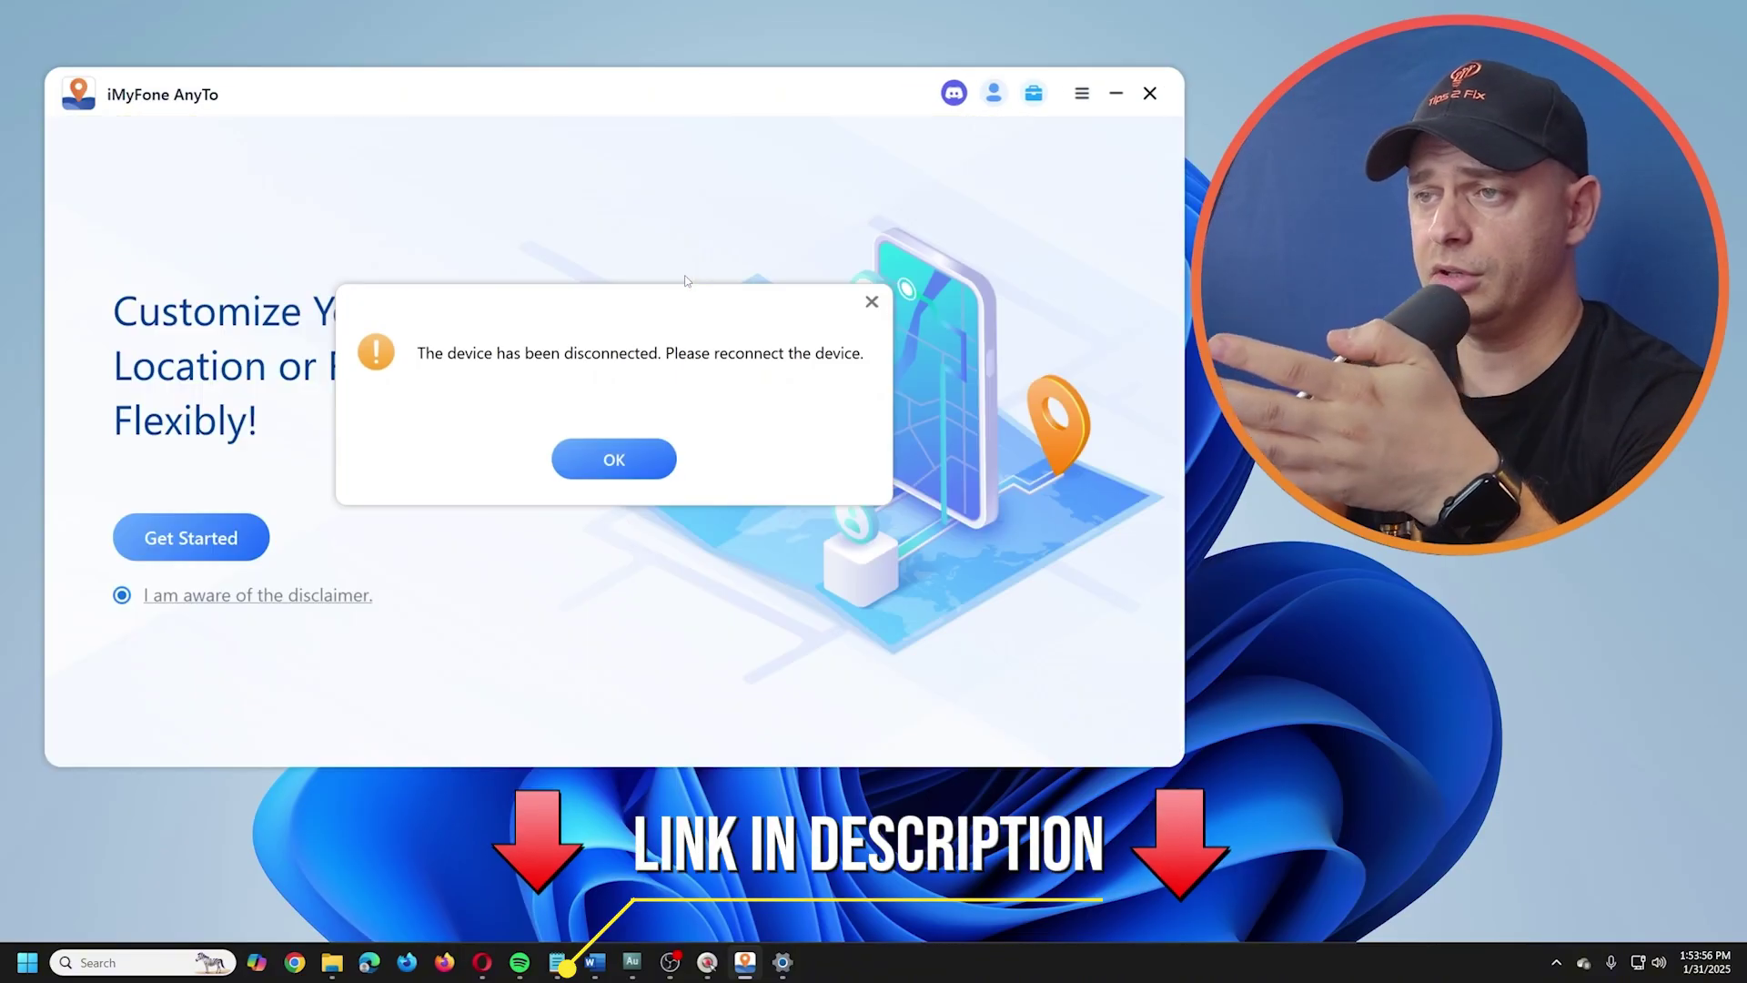
Dismiss the device disconnection notice and cancel the WiFi reconnection to return to the start screen
{"action": "left_click", "coordinate": [615, 459]}
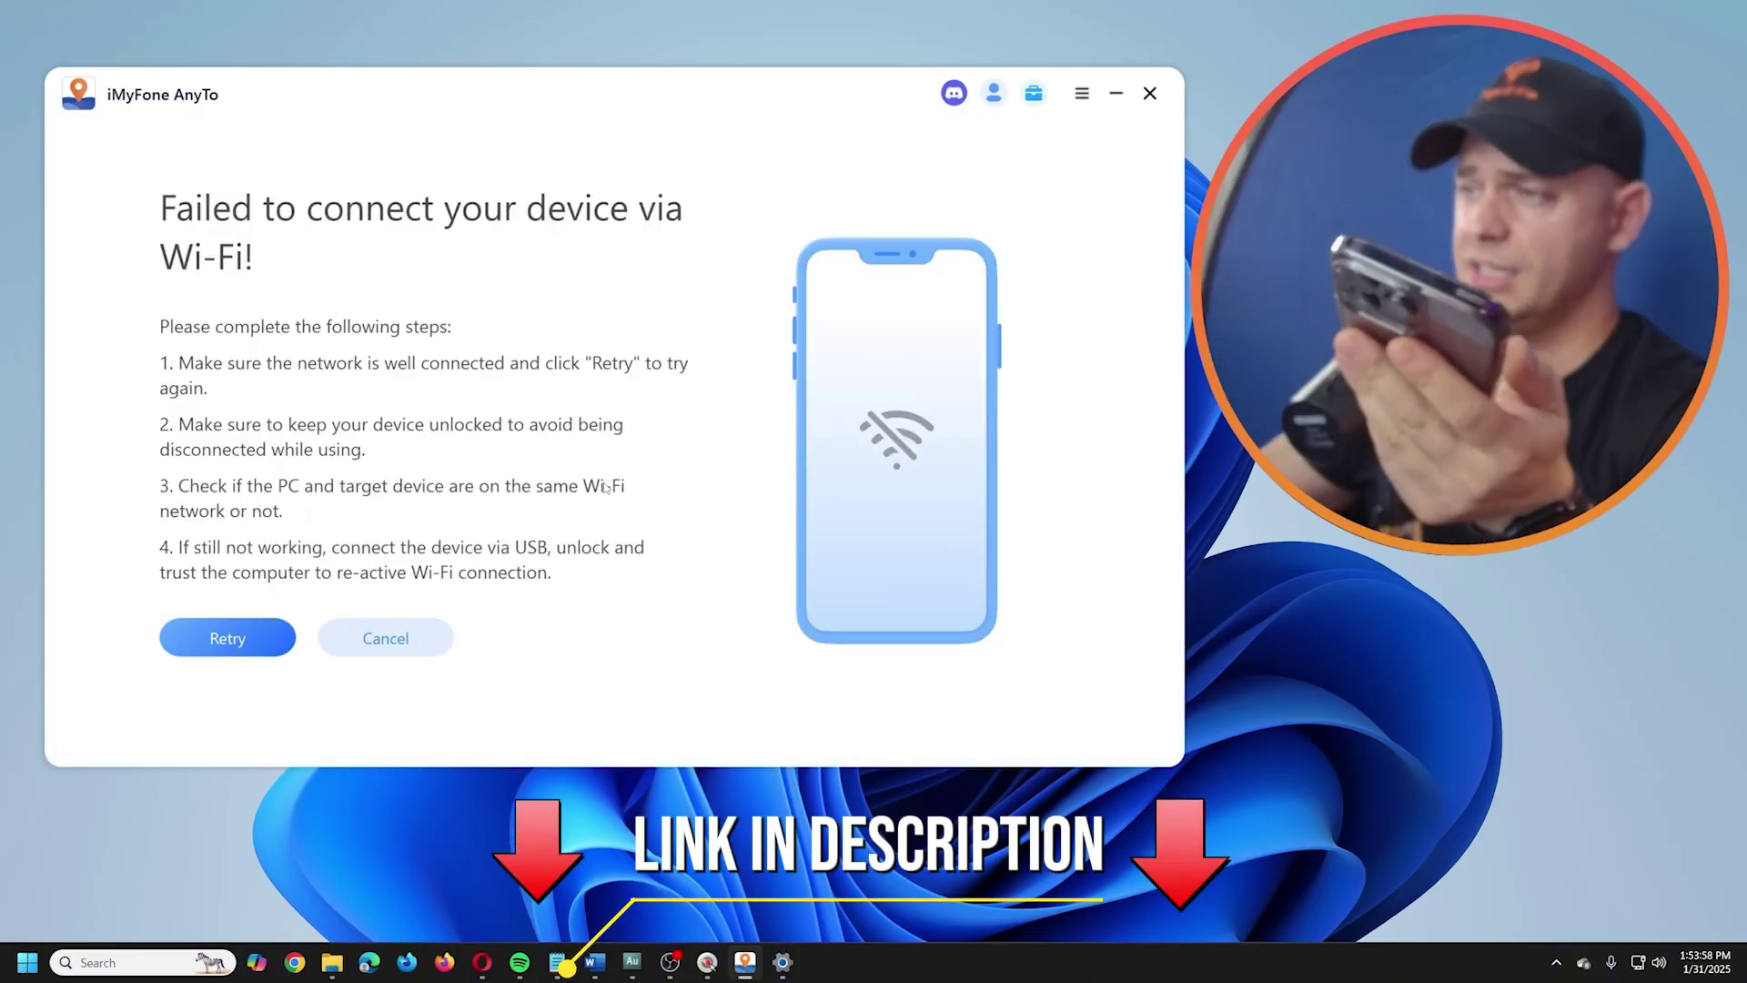
{"action": "left_click", "coordinate": [442, 639]}
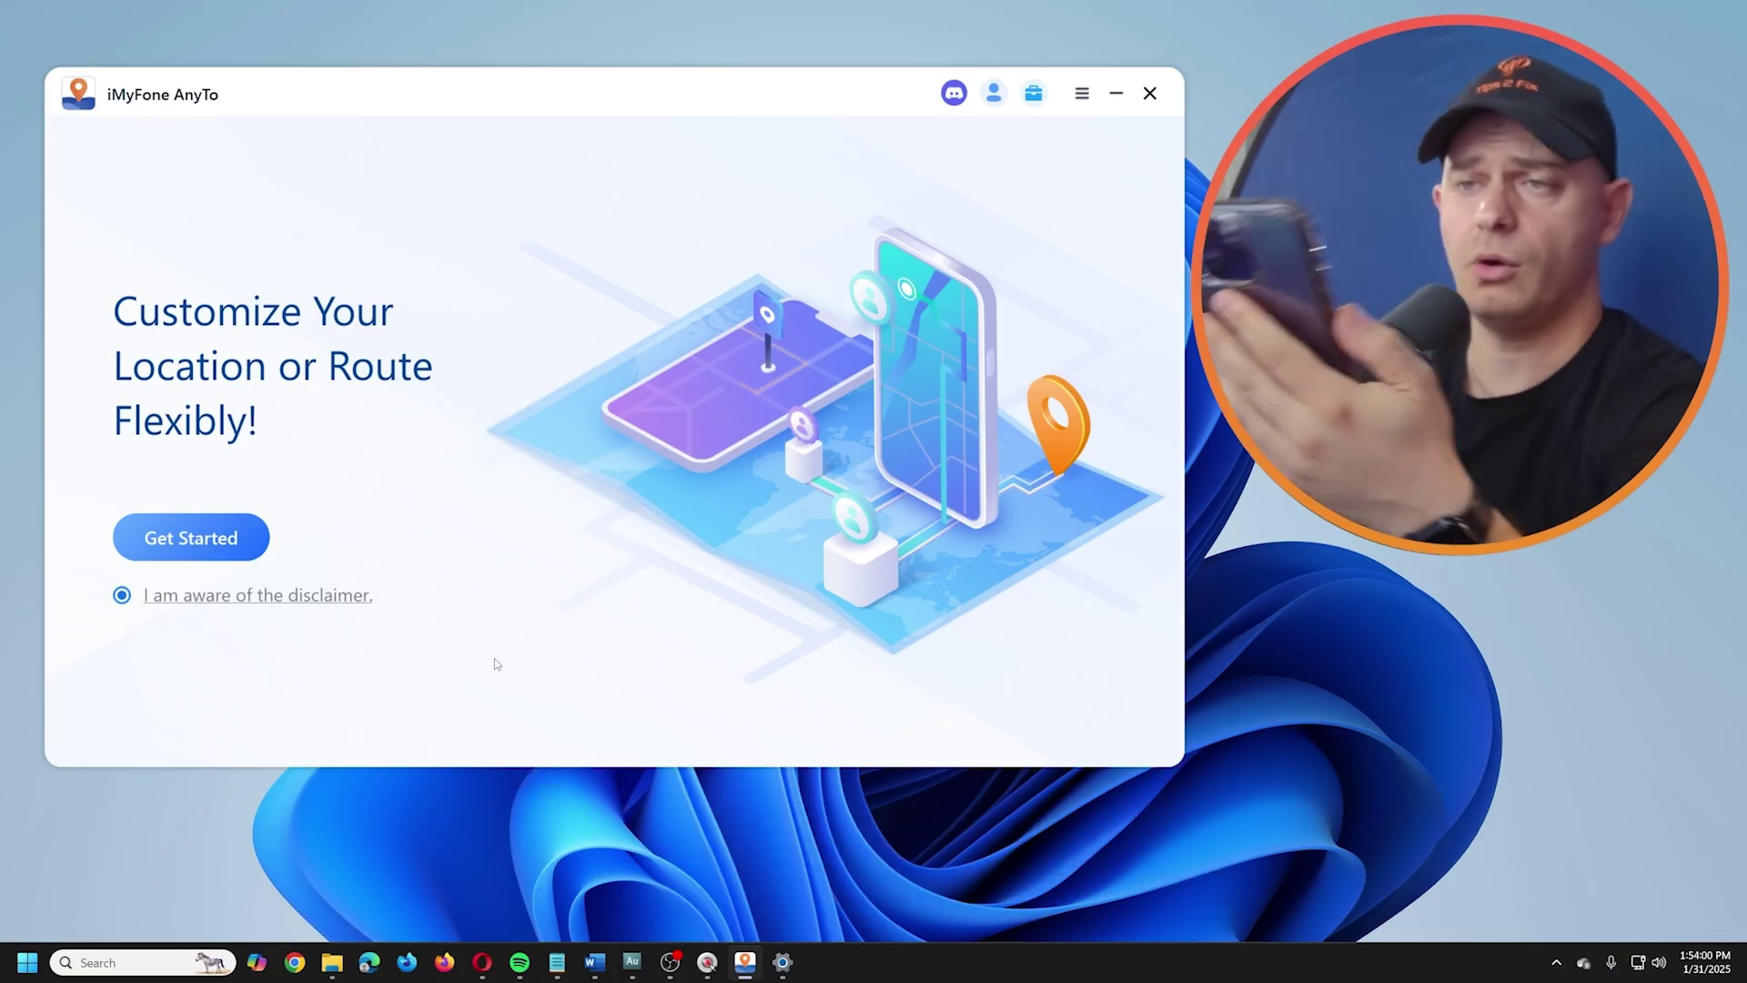